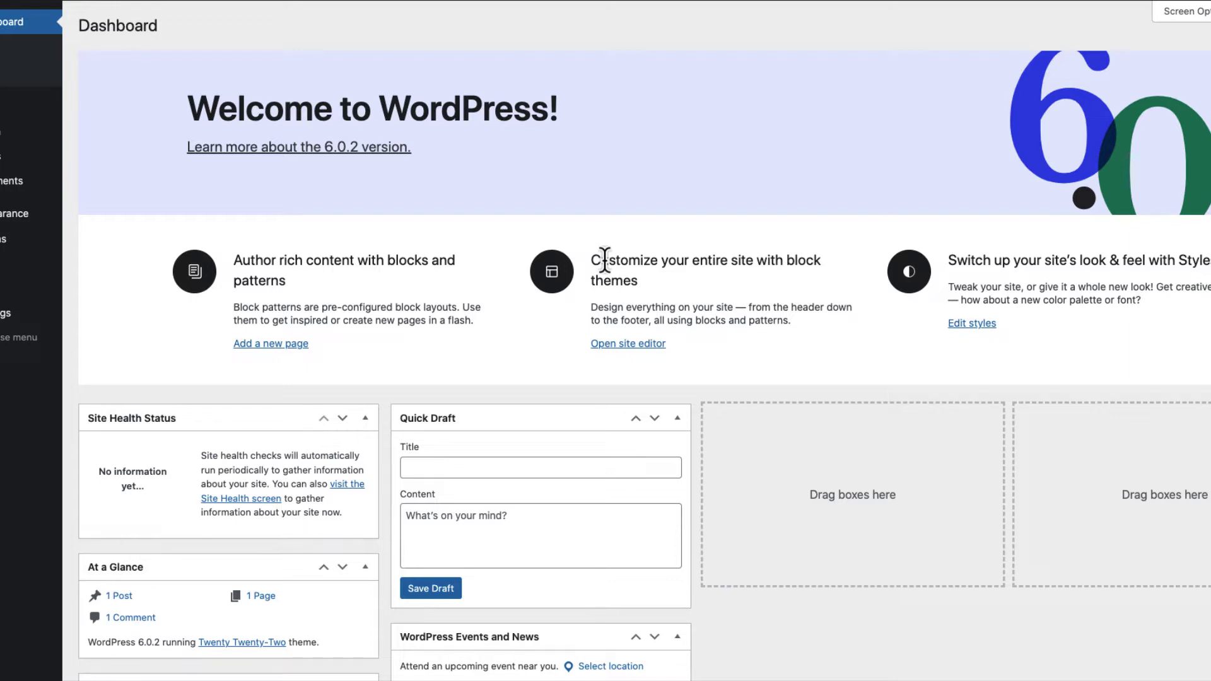
Install the Hello Elementor theme from the popular WordPress themes and activate it
{"action": "mouse_move", "coordinate": [20, 220]}
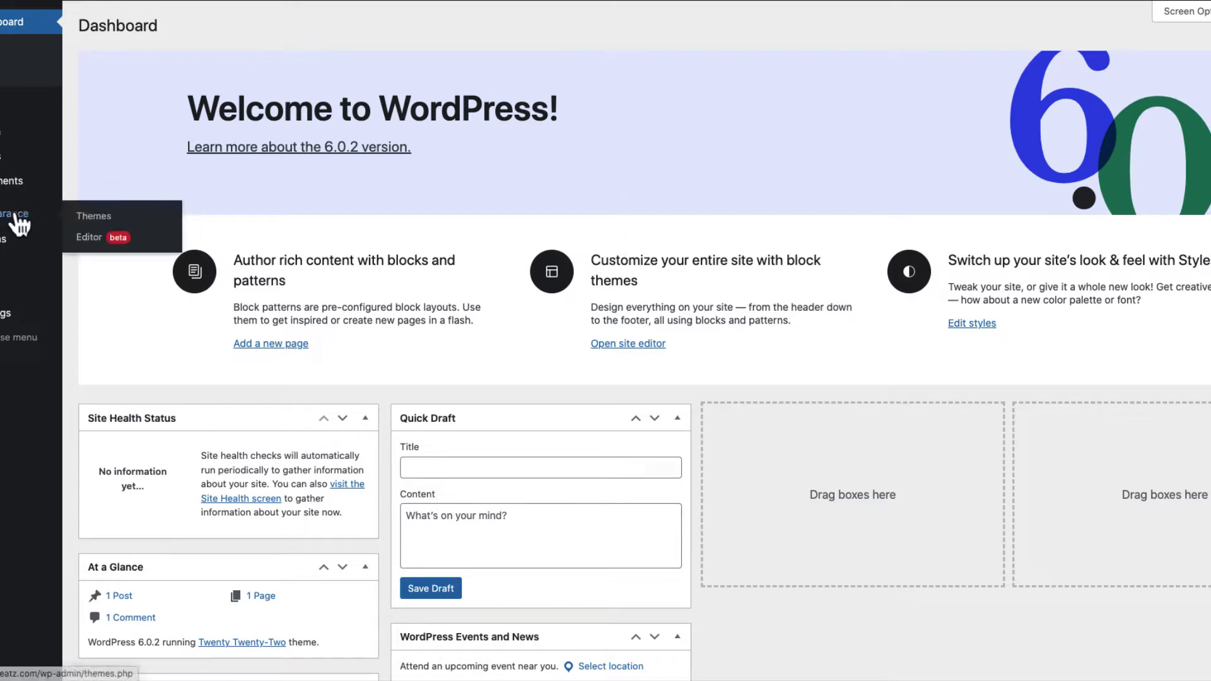
{"action": "left_click", "coordinate": [107, 220]}
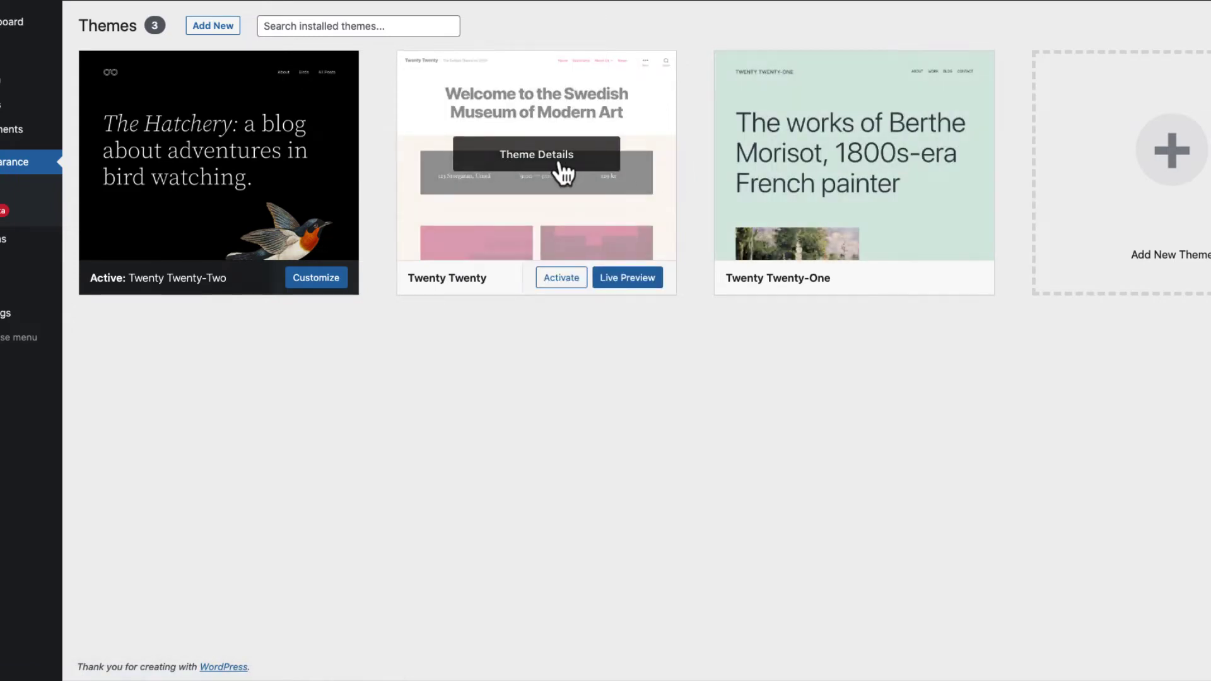
{"action": "left_click", "coordinate": [1166, 159]}
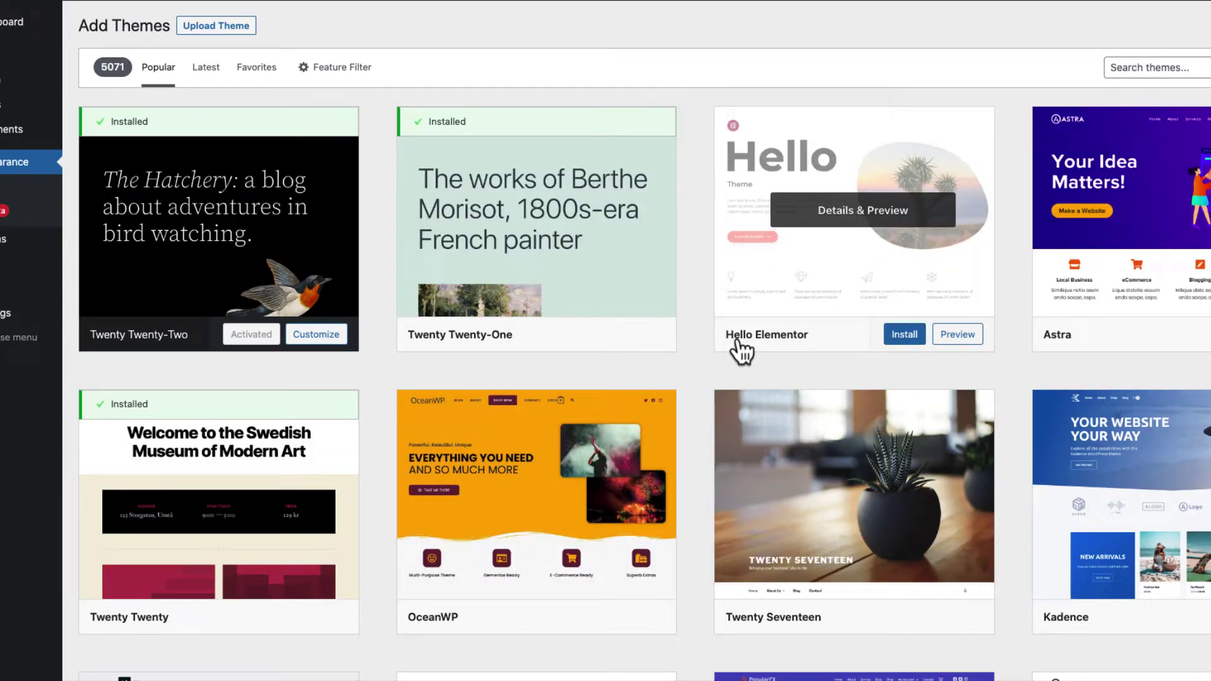
{"action": "left_click", "coordinate": [908, 337]}
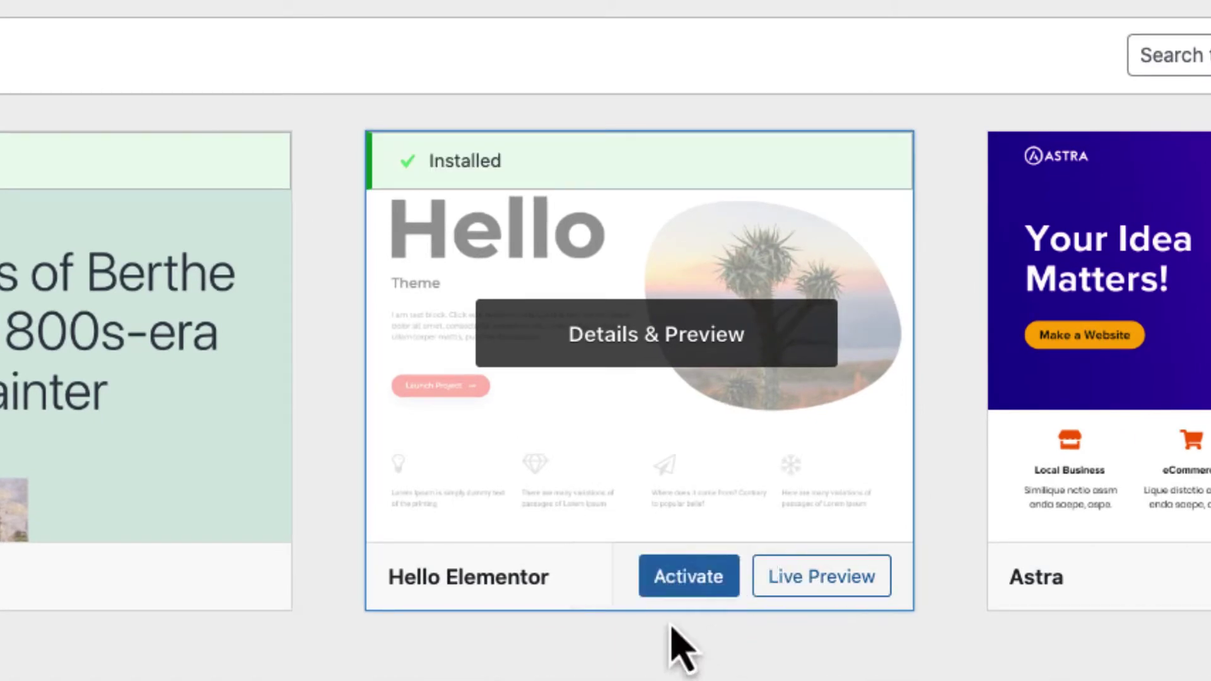
{"action": "left_click", "coordinate": [682, 593]}
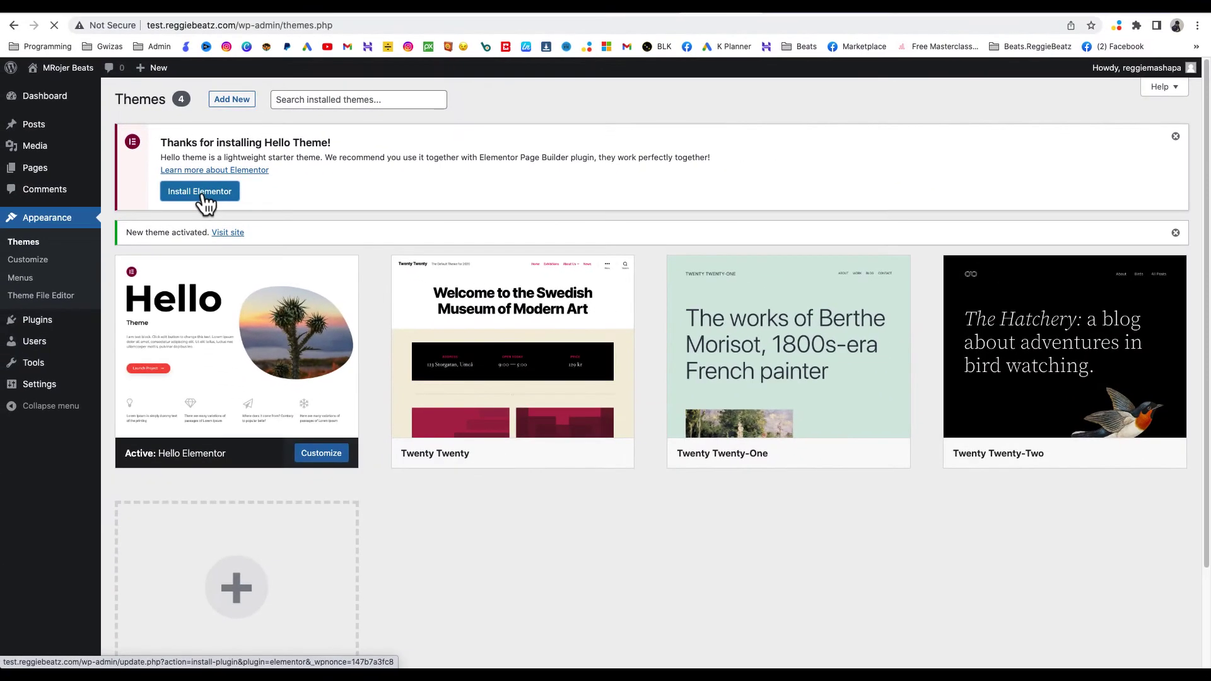
Install and activate the recommended Elementor plugin, skipping the Elementor account creation
{"action": "left_click", "coordinate": [226, 324]}
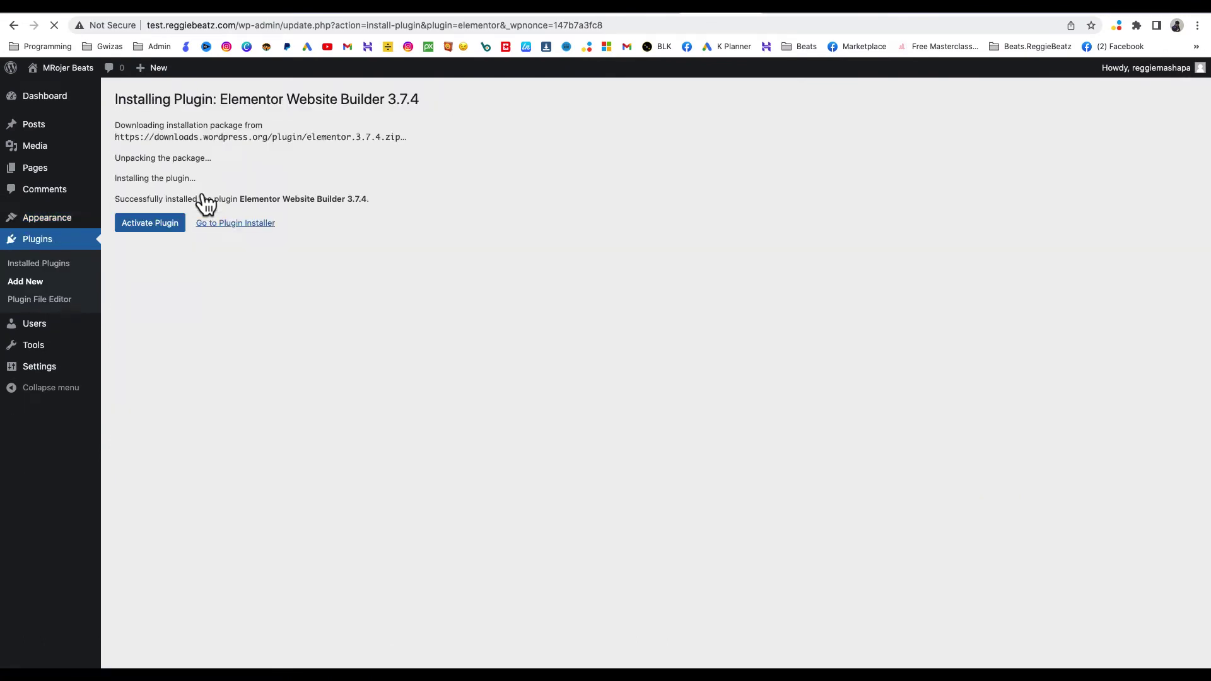
{"action": "left_click", "coordinate": [165, 241]}
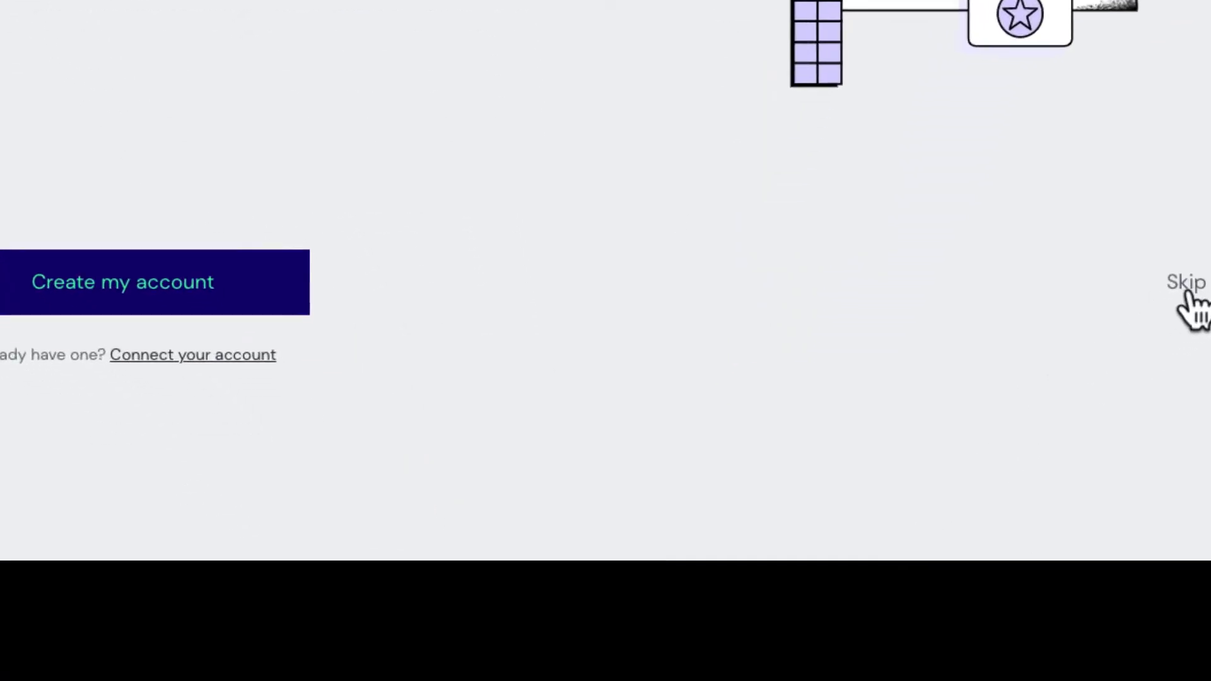
{"action": "left_click", "coordinate": [1185, 311]}
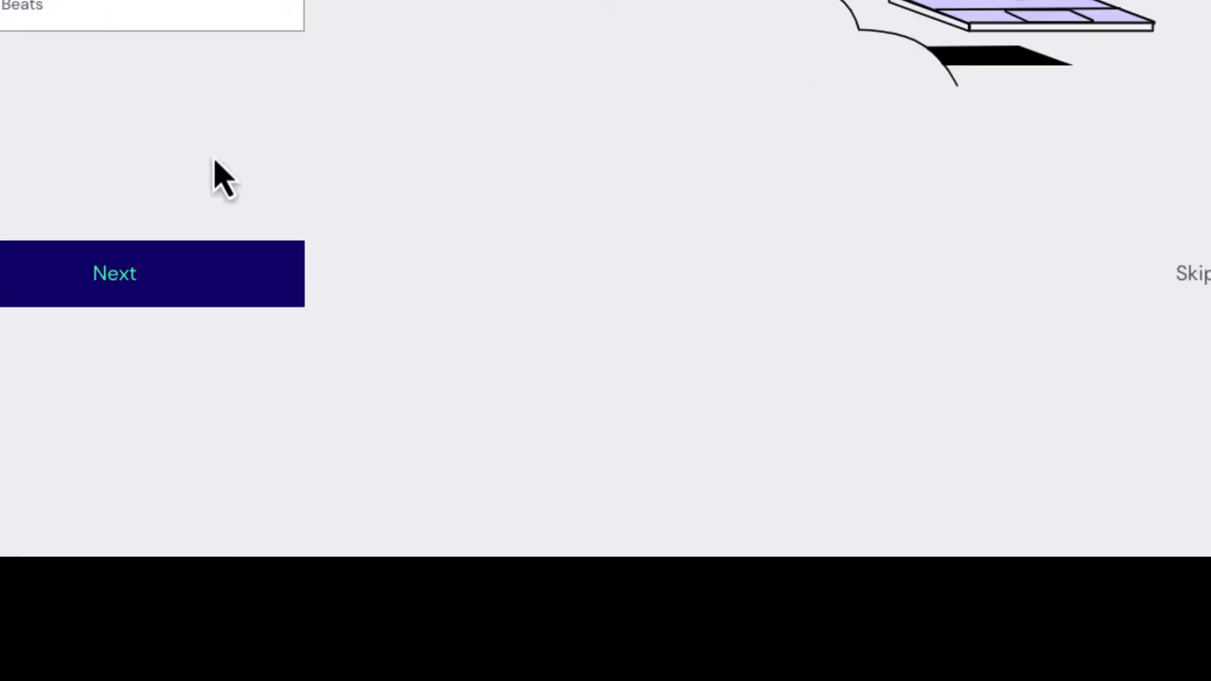
Accept the existing site name in the Elementor setup and start with a blank canvas in the Elementor Editor
{"action": "left_click", "coordinate": [159, 15]}
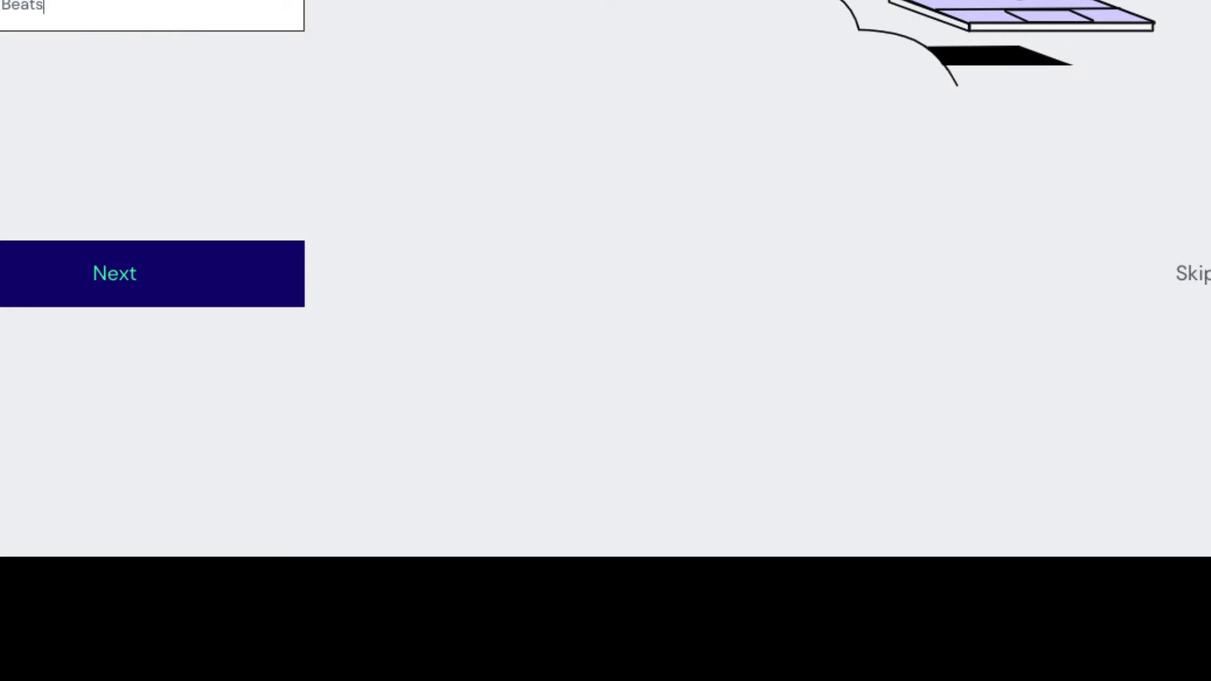
{"action": "double_click", "coordinate": [103, 13]}
{"action": "left_click", "coordinate": [172, 303]}
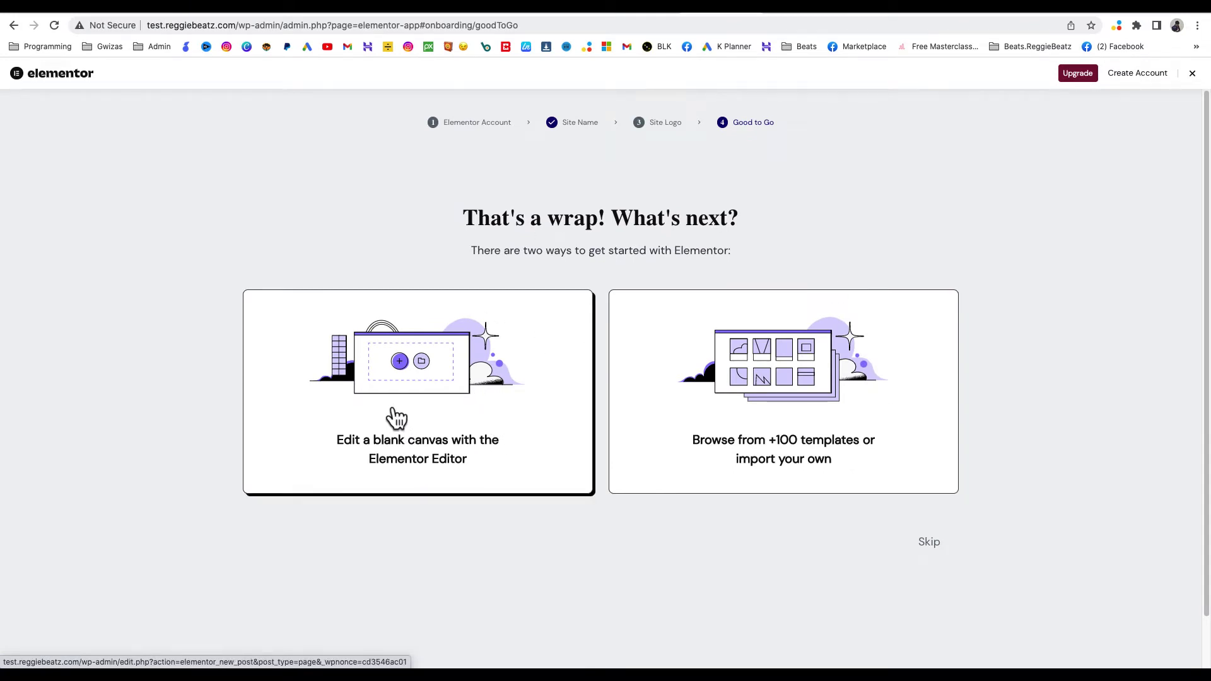
{"action": "left_click", "coordinate": [413, 408]}
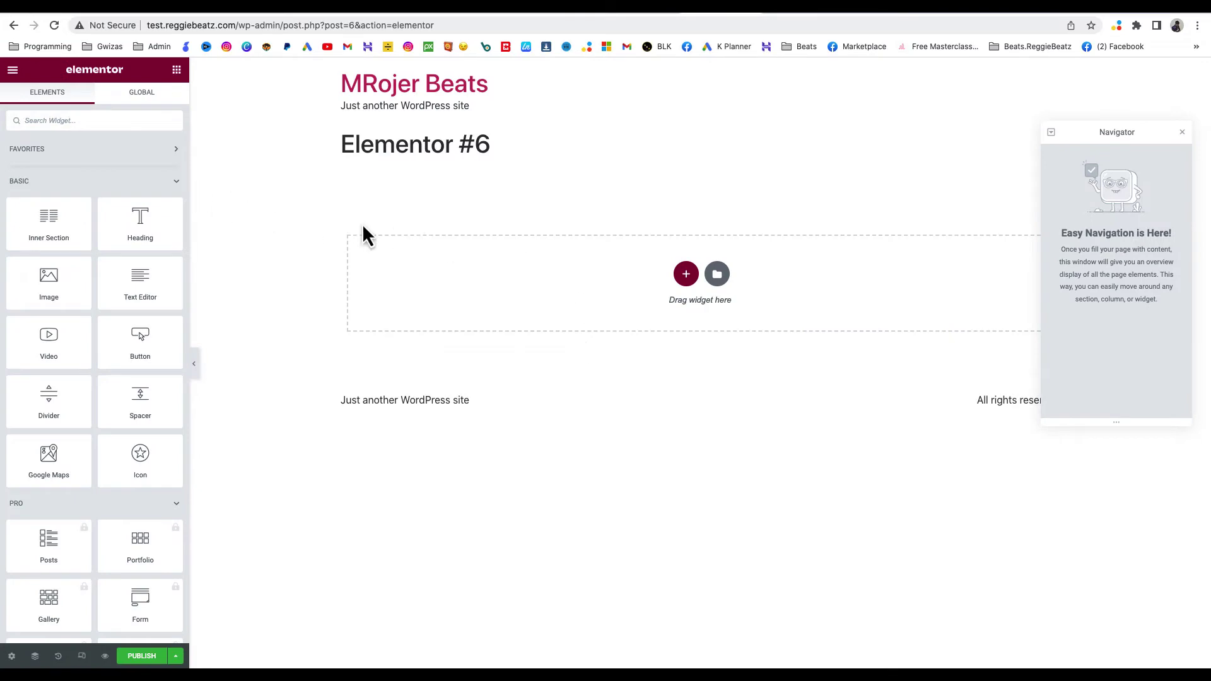
Exit the Elementor editor, postponing the exit destination choice, and return to the WordPress Dashboard
{"action": "left_click", "coordinate": [12, 72]}
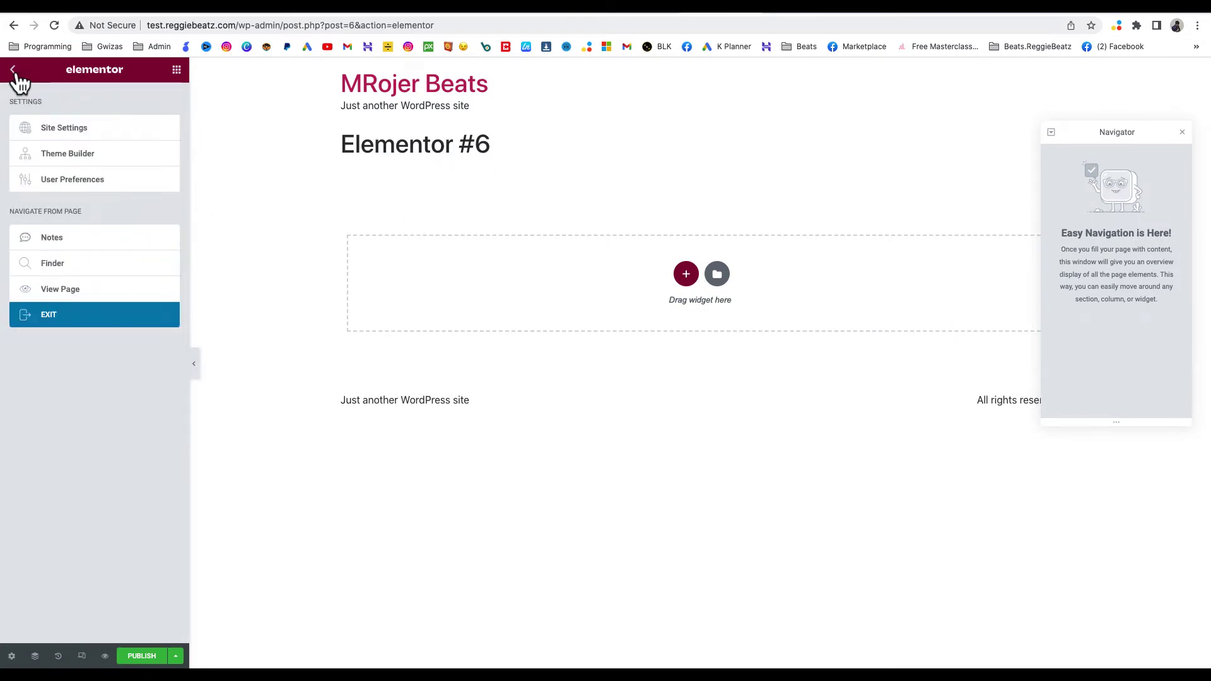
{"action": "left_click", "coordinate": [13, 71]}
{"action": "left_click", "coordinate": [12, 73]}
{"action": "left_click", "coordinate": [54, 315]}
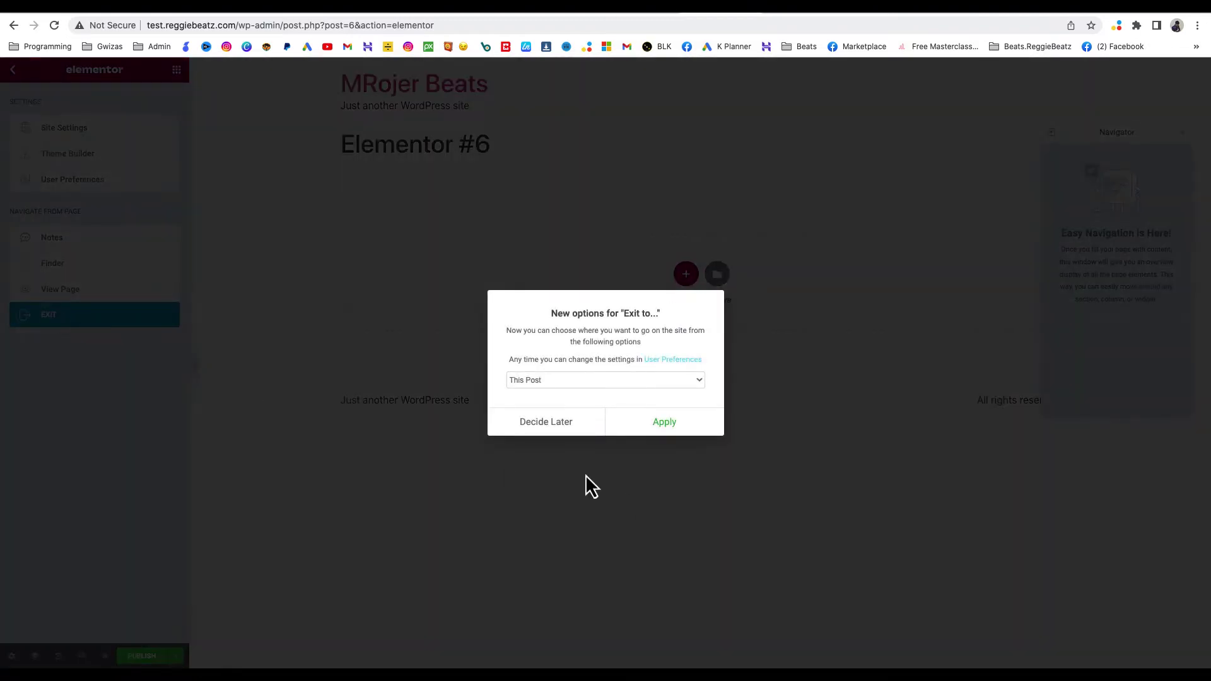
{"action": "left_click", "coordinate": [547, 427]}
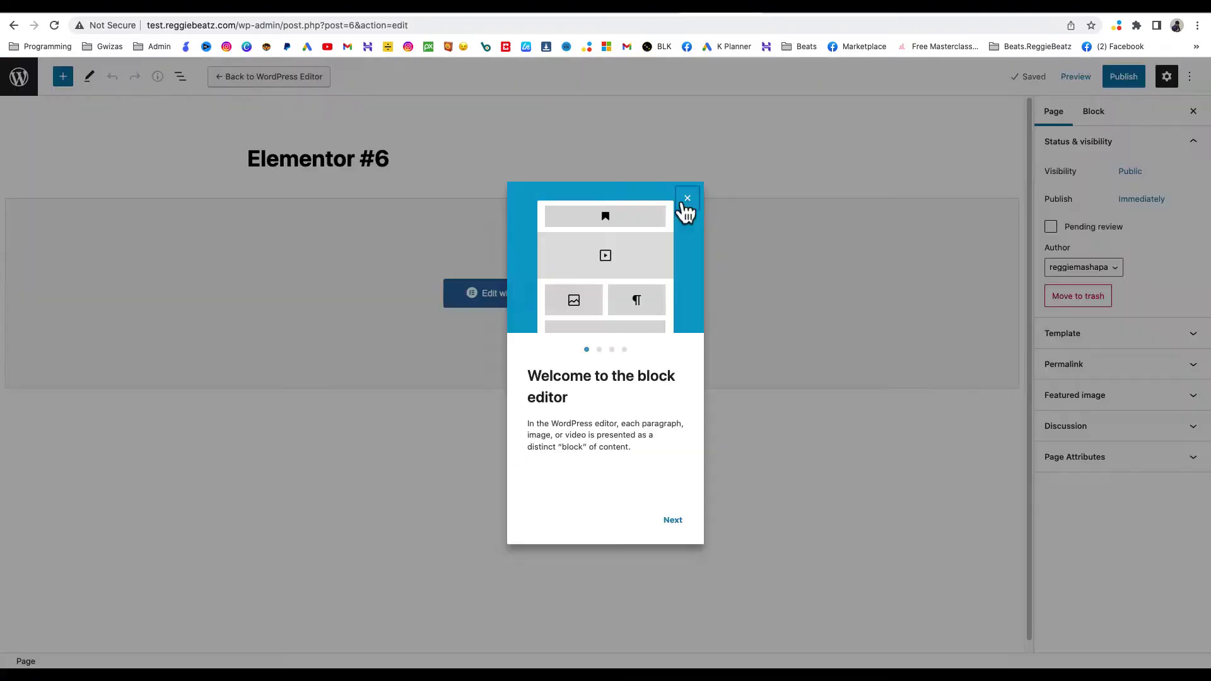
{"action": "left_click", "coordinate": [691, 203]}
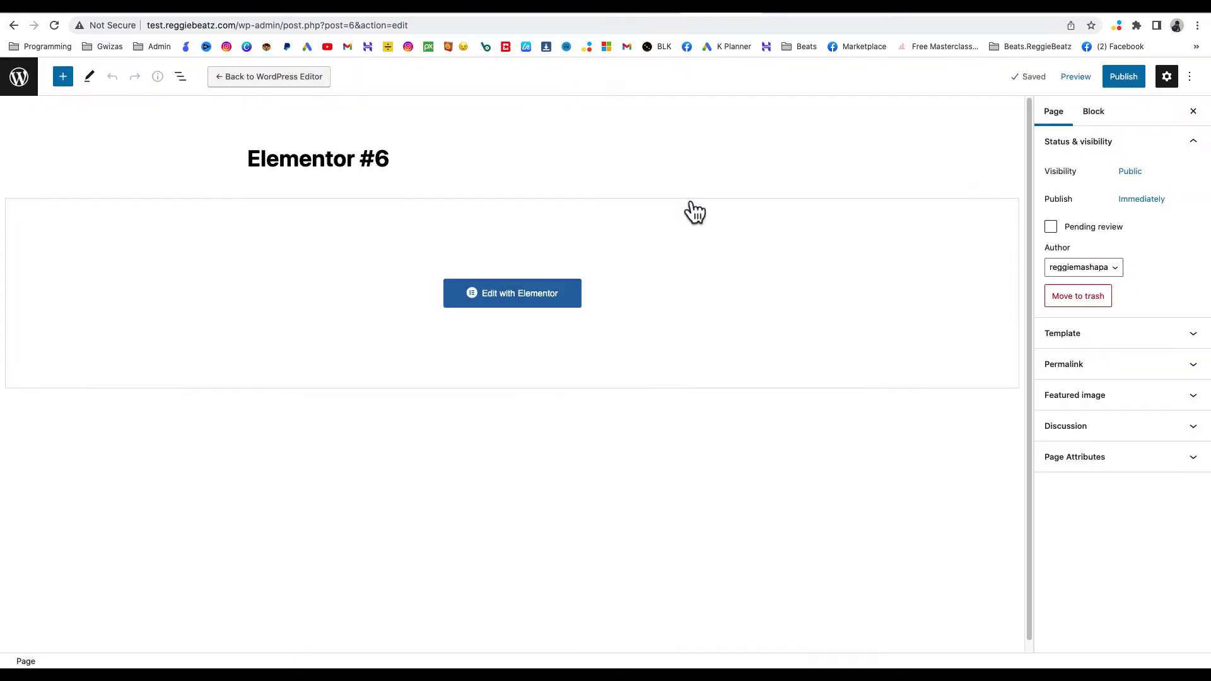
{"action": "left_click", "coordinate": [17, 86]}
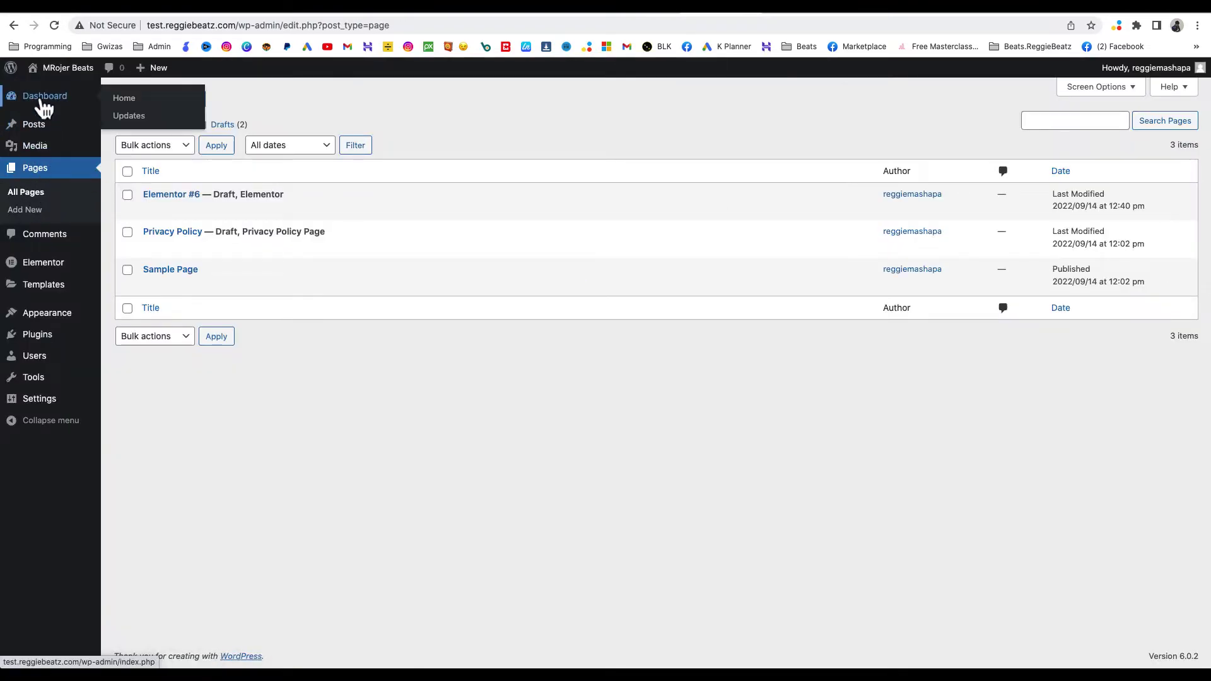
{"action": "left_click", "coordinate": [43, 104]}
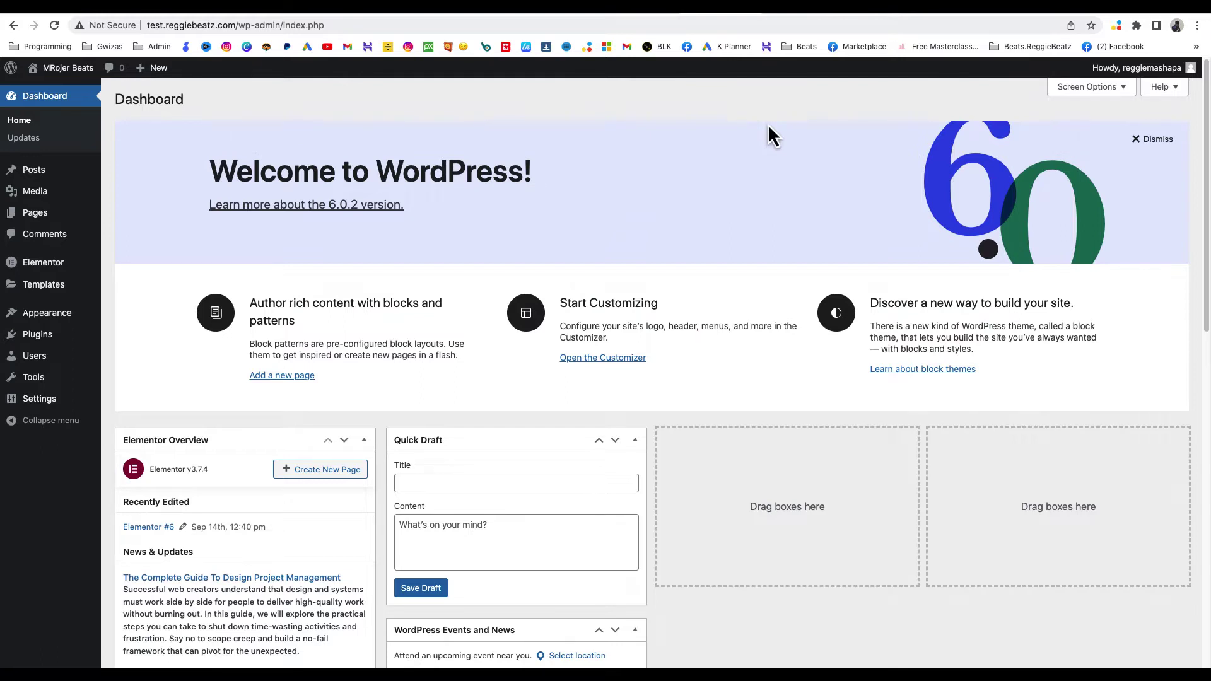
Switch to the store site and review the Recording Studio Elementor template kit's product page, including its images, description and prerequisites
{"action": "left_click", "coordinate": [807, 14]}
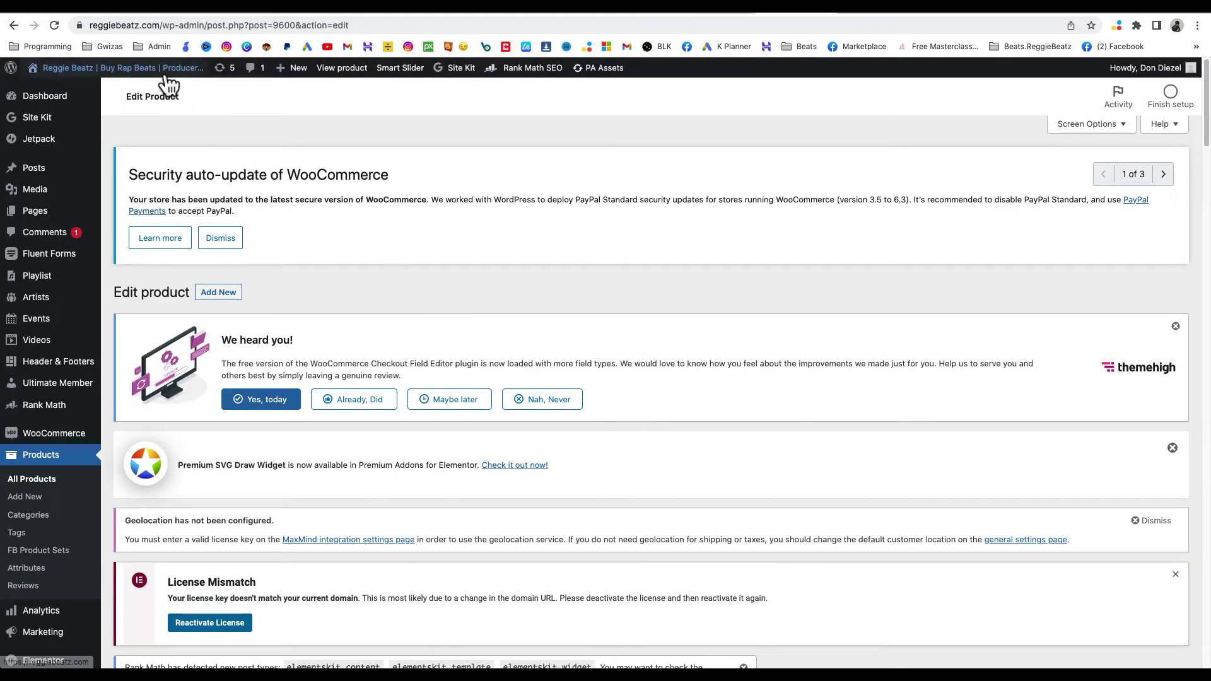
{"action": "mouse_move", "coordinate": [152, 70]}
{"action": "left_click", "coordinate": [125, 99]}
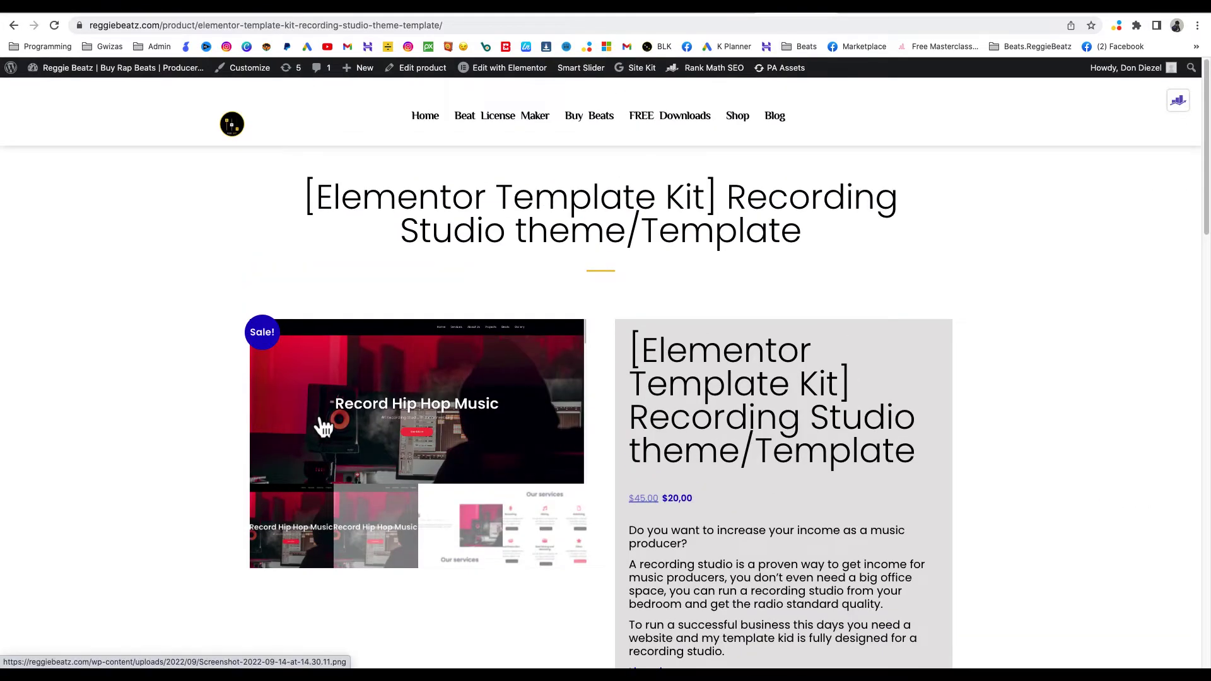
{"action": "scroll", "coordinate": [600, 302], "scroll_direction": "down", "scroll_amount": 2}
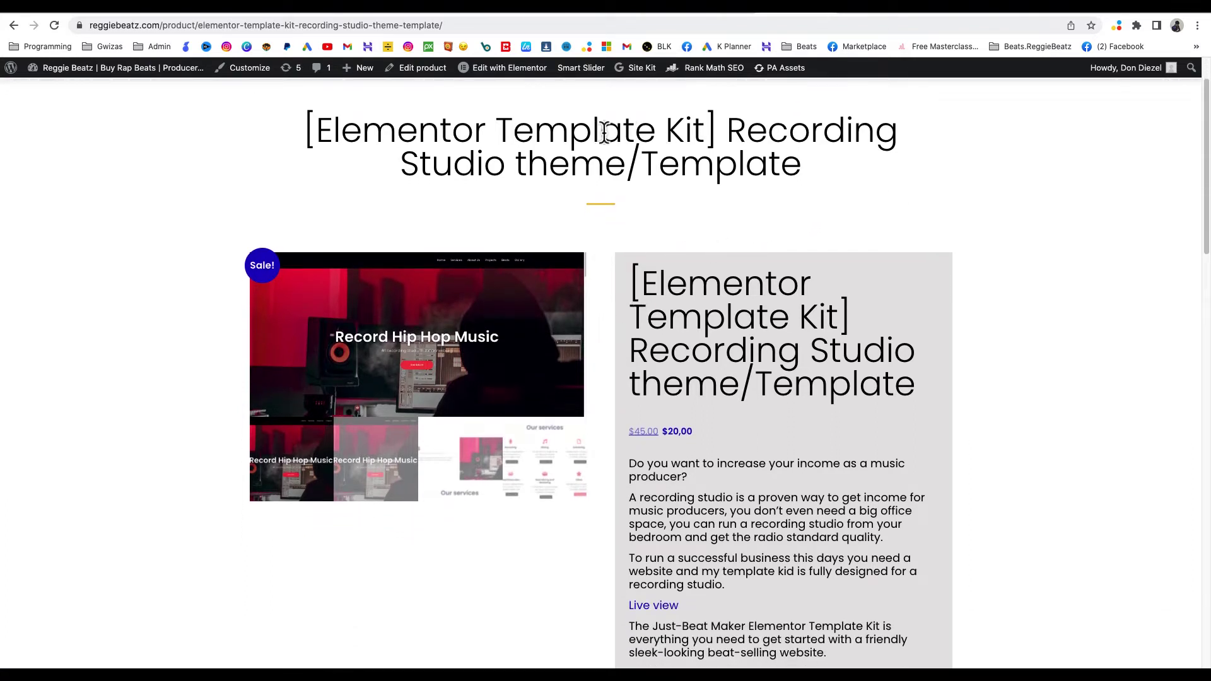
{"action": "scroll", "coordinate": [681, 208], "scroll_direction": "down", "scroll_amount": 2}
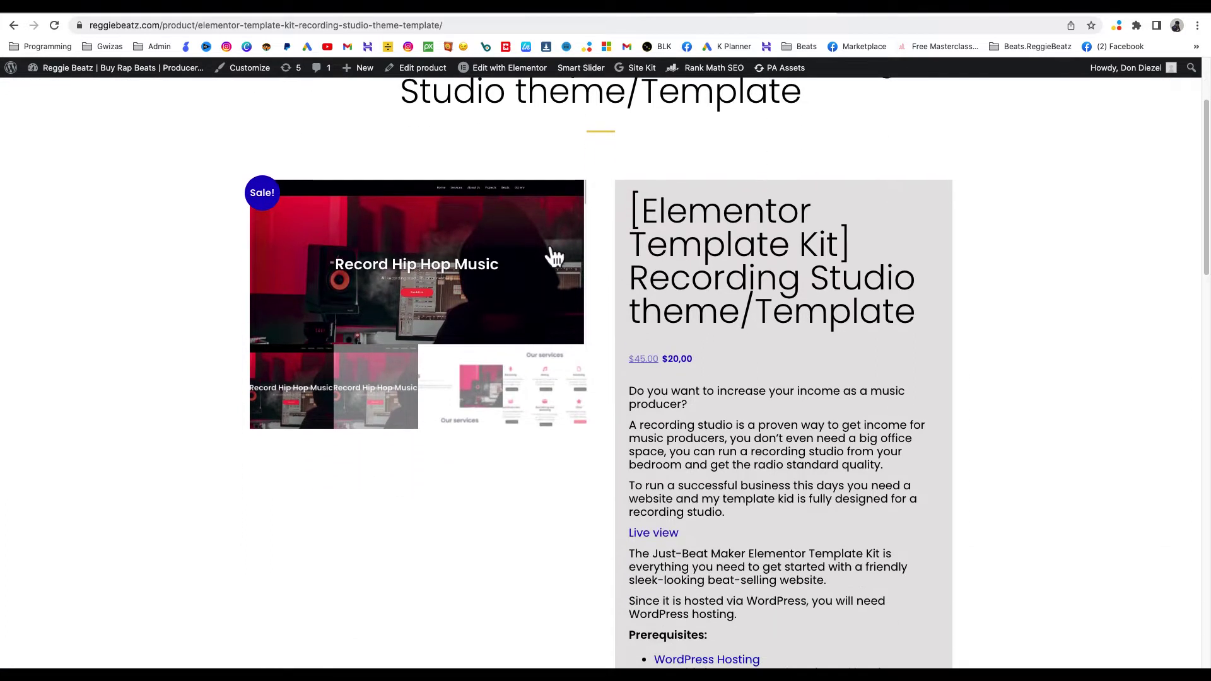
{"action": "left_click", "coordinate": [505, 392]}
{"action": "left_click", "coordinate": [379, 411]}
{"action": "scroll", "coordinate": [494, 397], "scroll_direction": "down", "scroll_amount": 5}
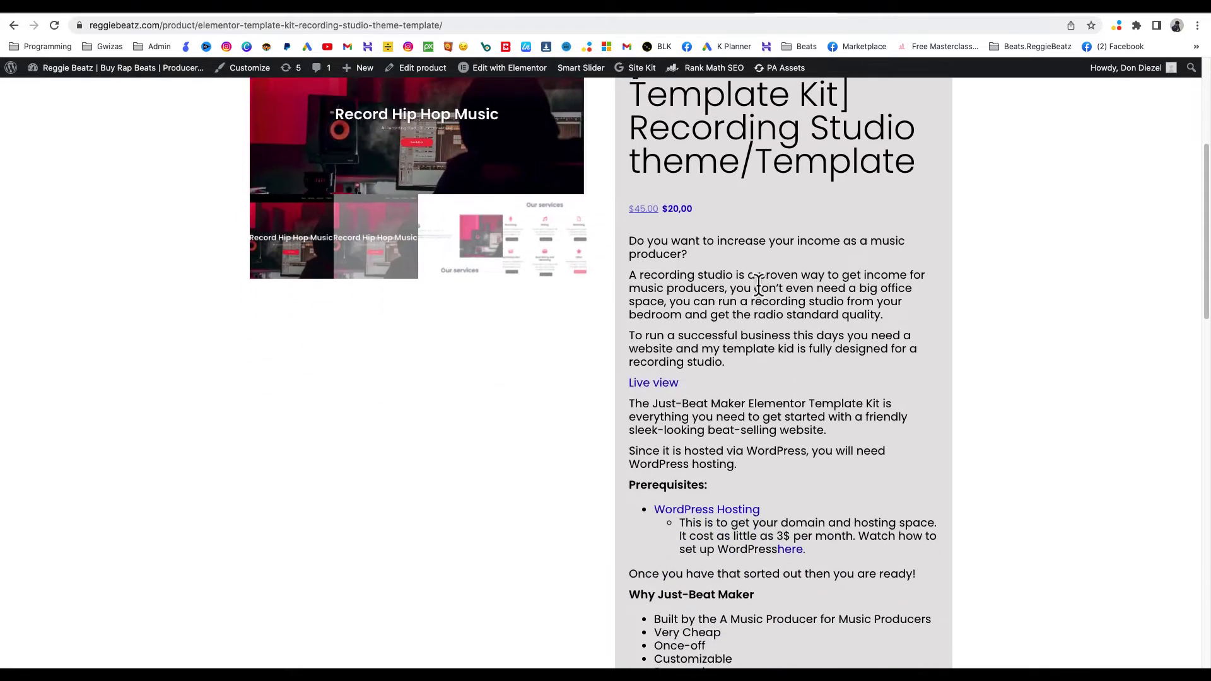
{"action": "scroll", "coordinate": [746, 366], "scroll_direction": "down", "scroll_amount": 1}
{"action": "scroll", "coordinate": [797, 372], "scroll_direction": "down", "scroll_amount": 5}
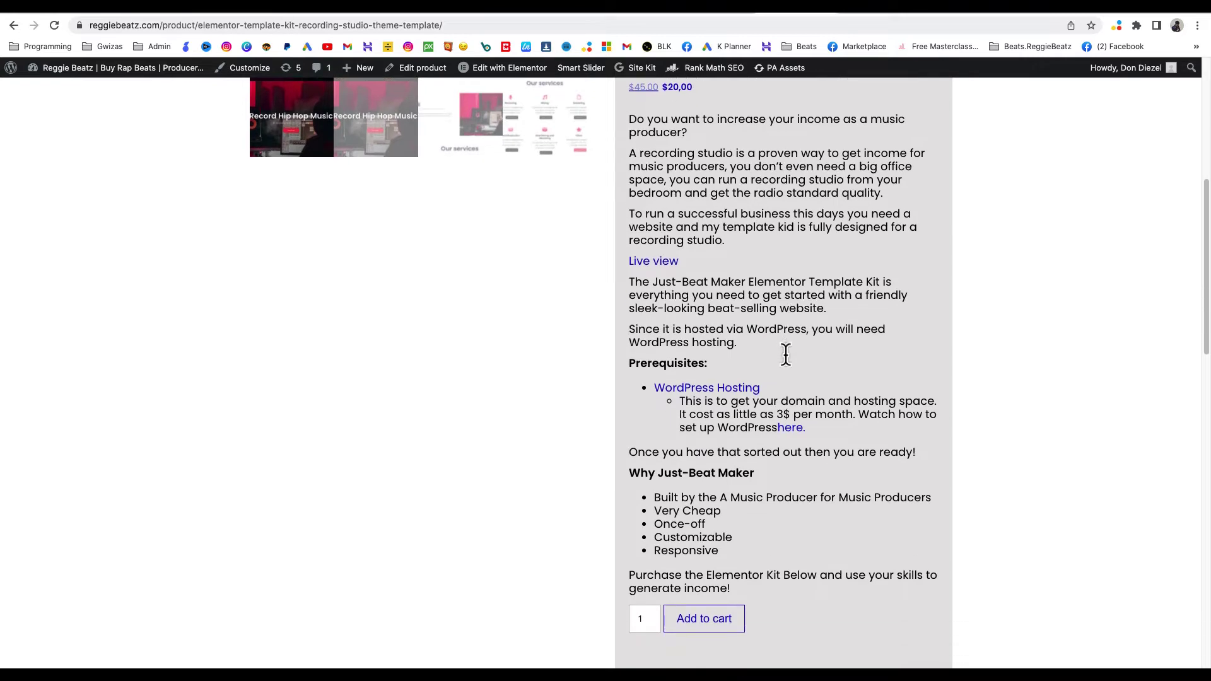
Add the Recording Studio Elementor template kit to the cart and view the cart
{"action": "left_click", "coordinate": [711, 396]}
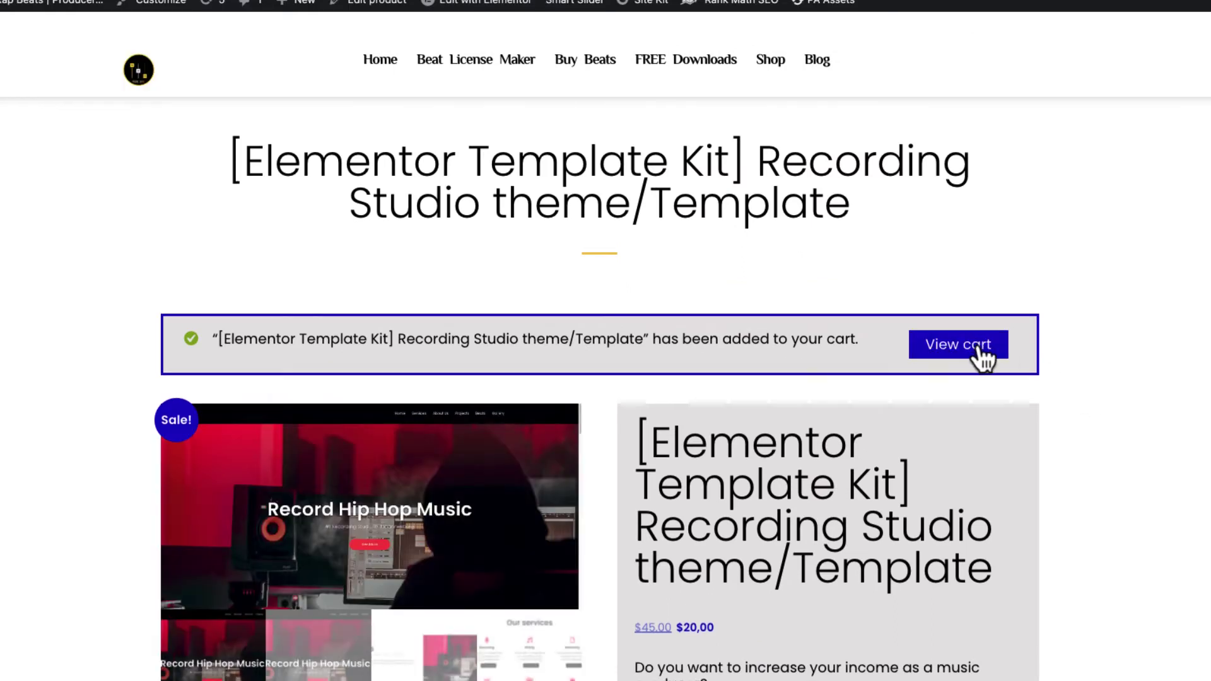
{"action": "left_click", "coordinate": [979, 348]}
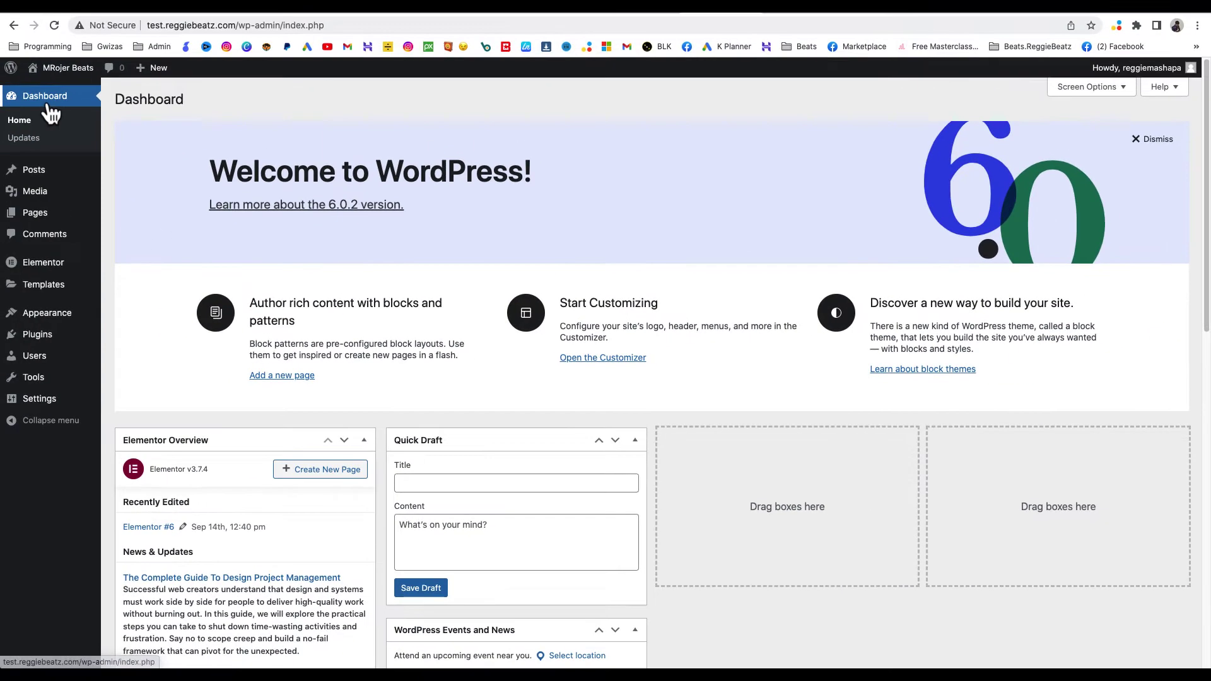
Start a template kit import from Elementor's Import / Export Kit tools on the test site
{"action": "mouse_move", "coordinate": [13, 290]}
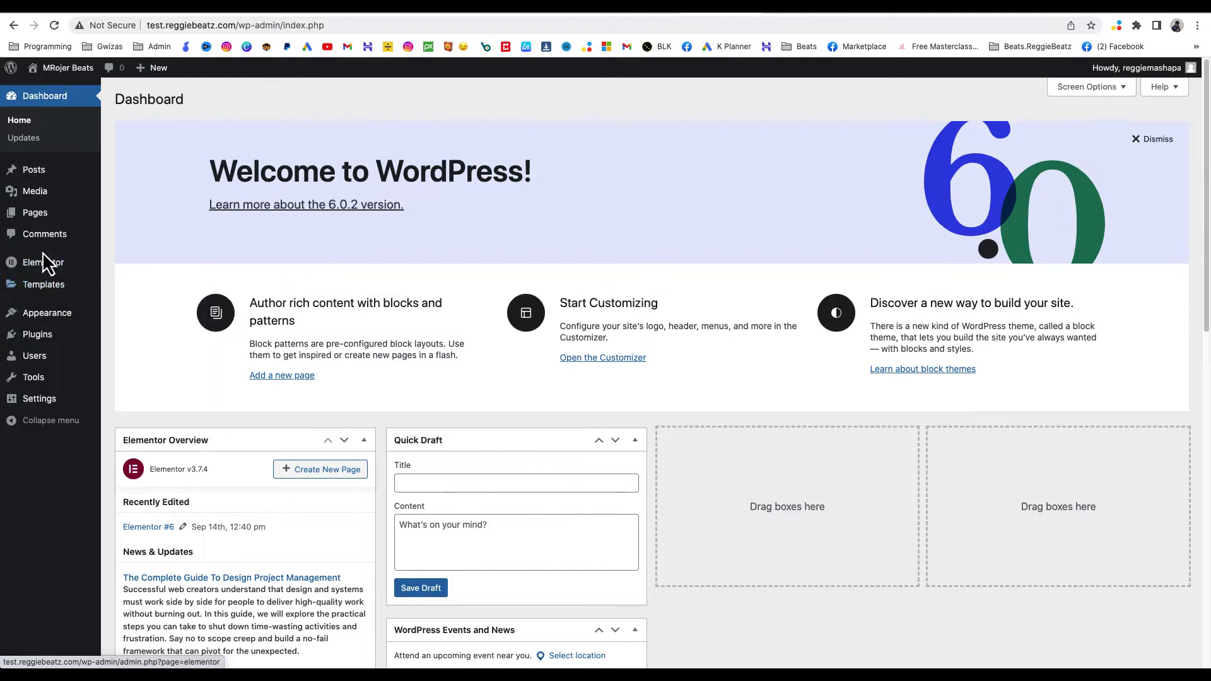
{"action": "mouse_move", "coordinate": [45, 269]}
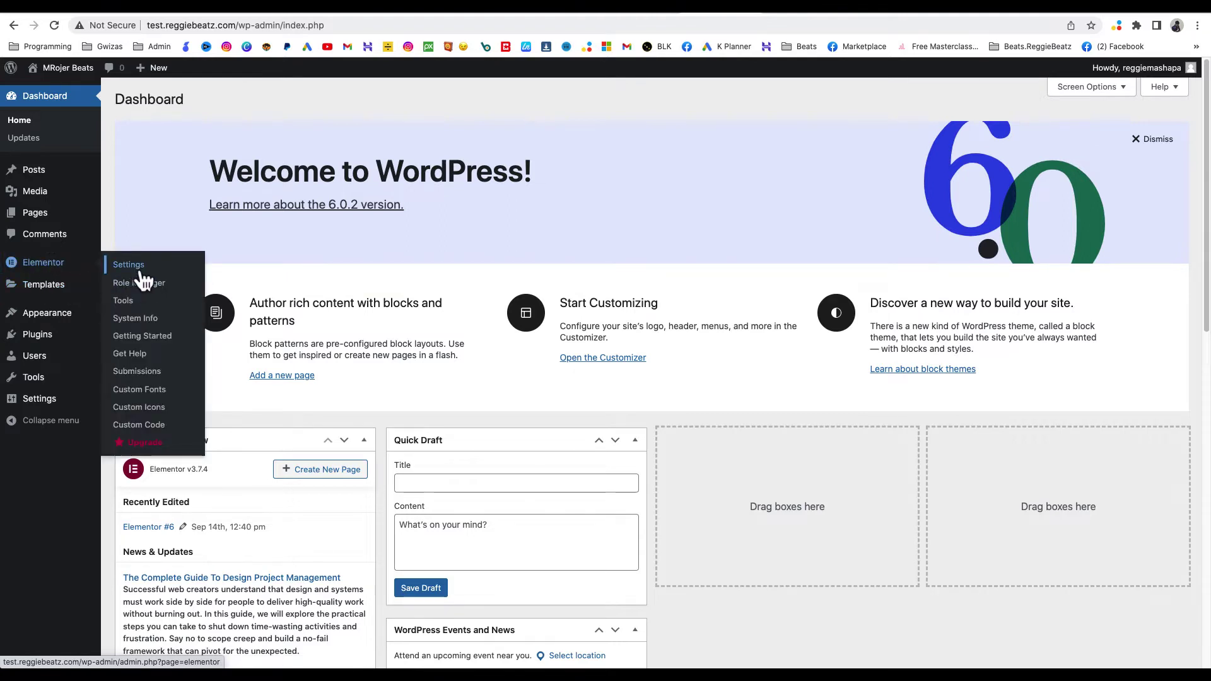
{"action": "left_click", "coordinate": [126, 303]}
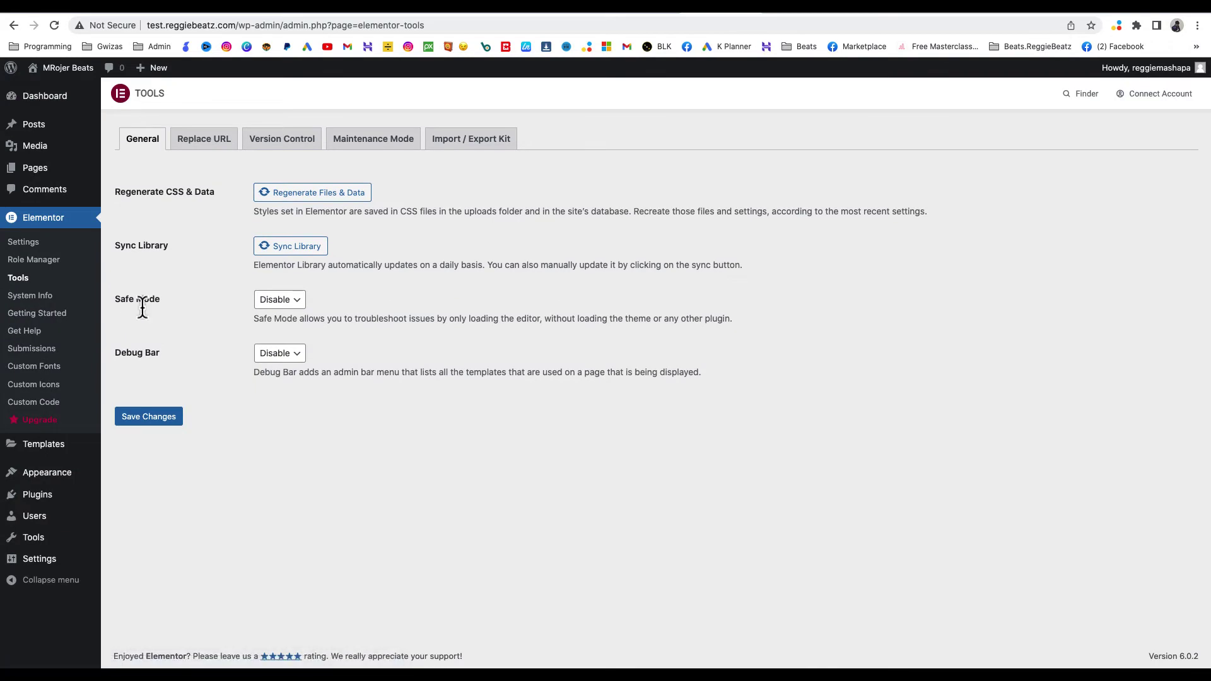
{"action": "left_click", "coordinate": [456, 143]}
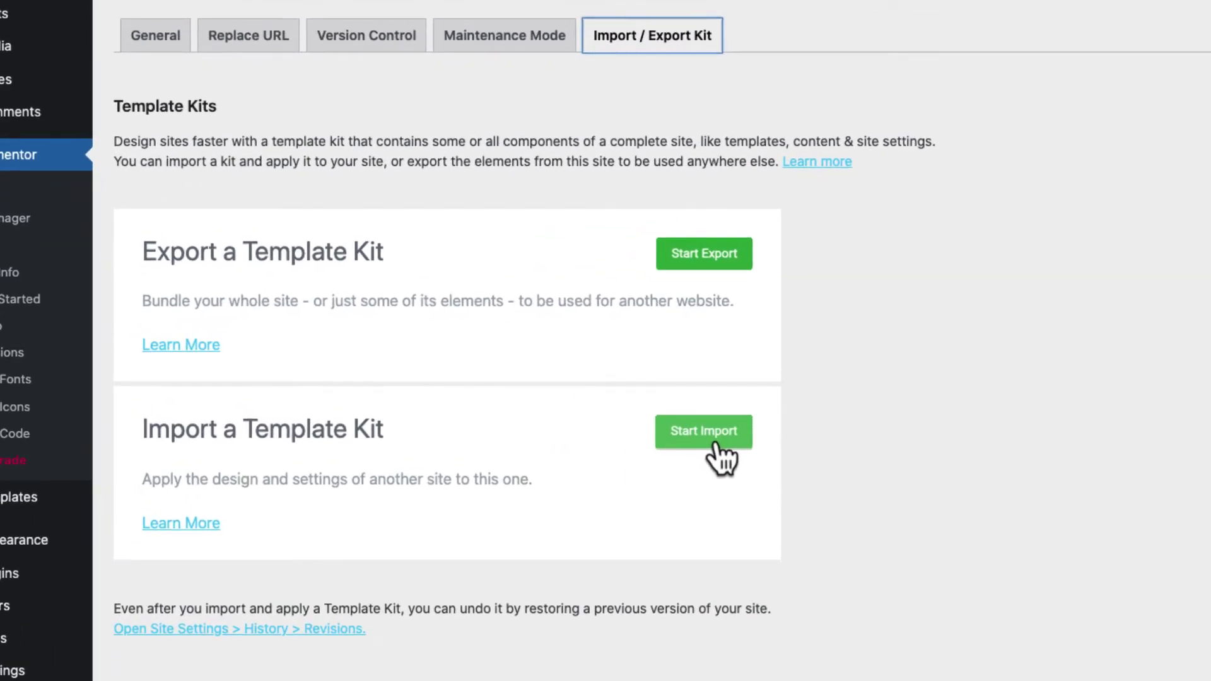
{"action": "left_click", "coordinate": [716, 449]}
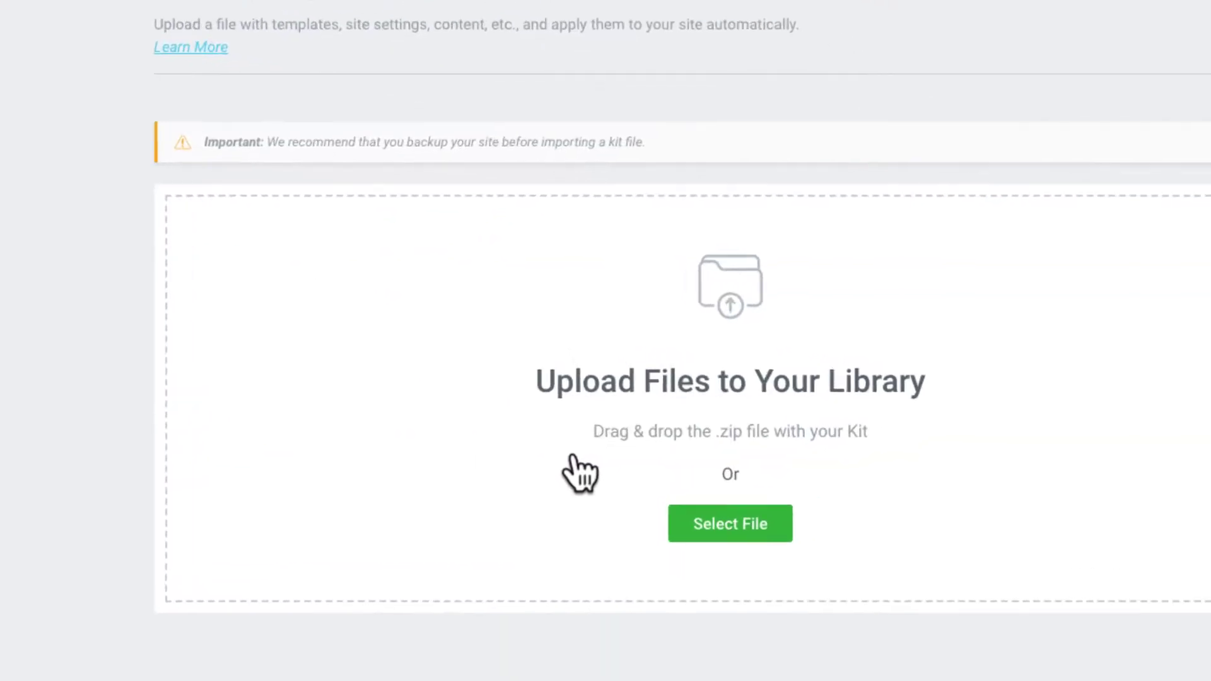
Upload the recording studio Elementor kit zip from the Template Kits folder within Products in Dropbox
{"action": "left_click", "coordinate": [580, 556]}
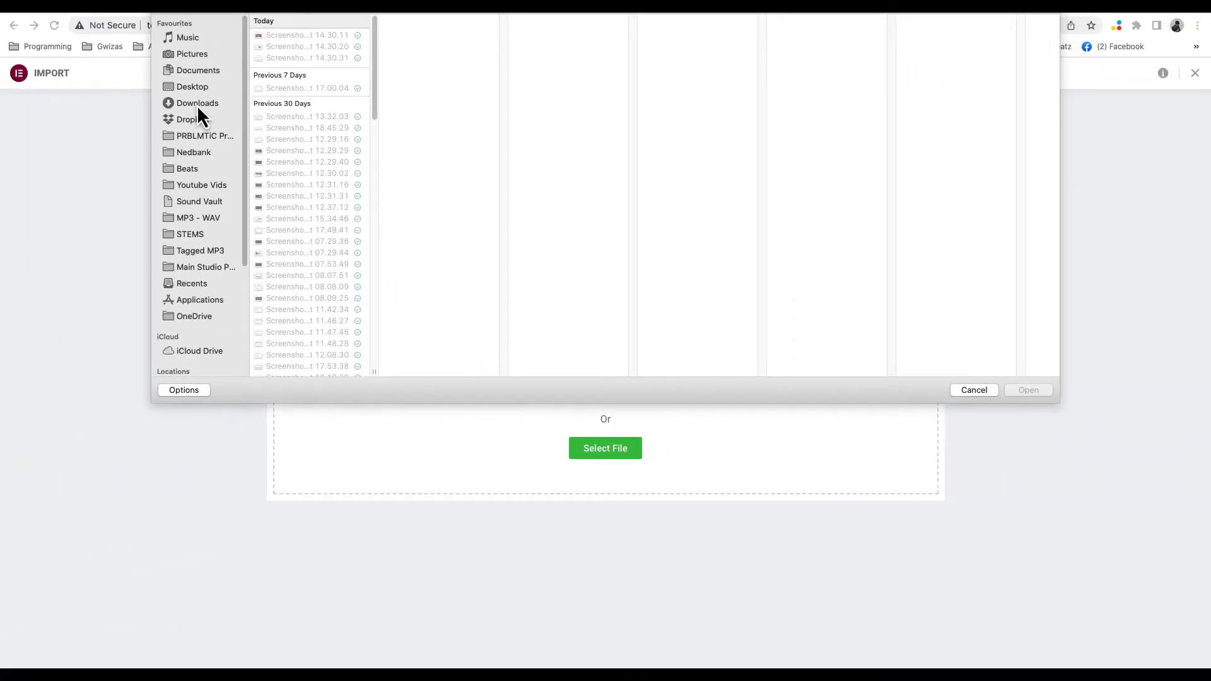
{"action": "left_click", "coordinate": [197, 105]}
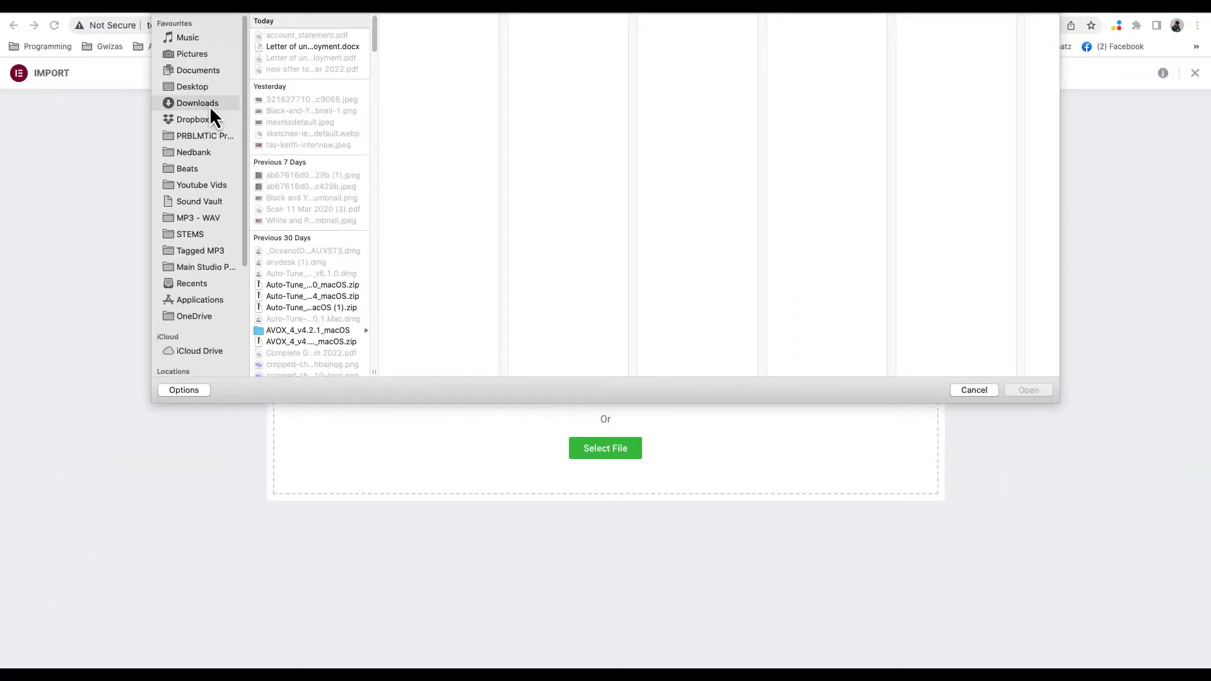
{"action": "left_click", "coordinate": [203, 136]}
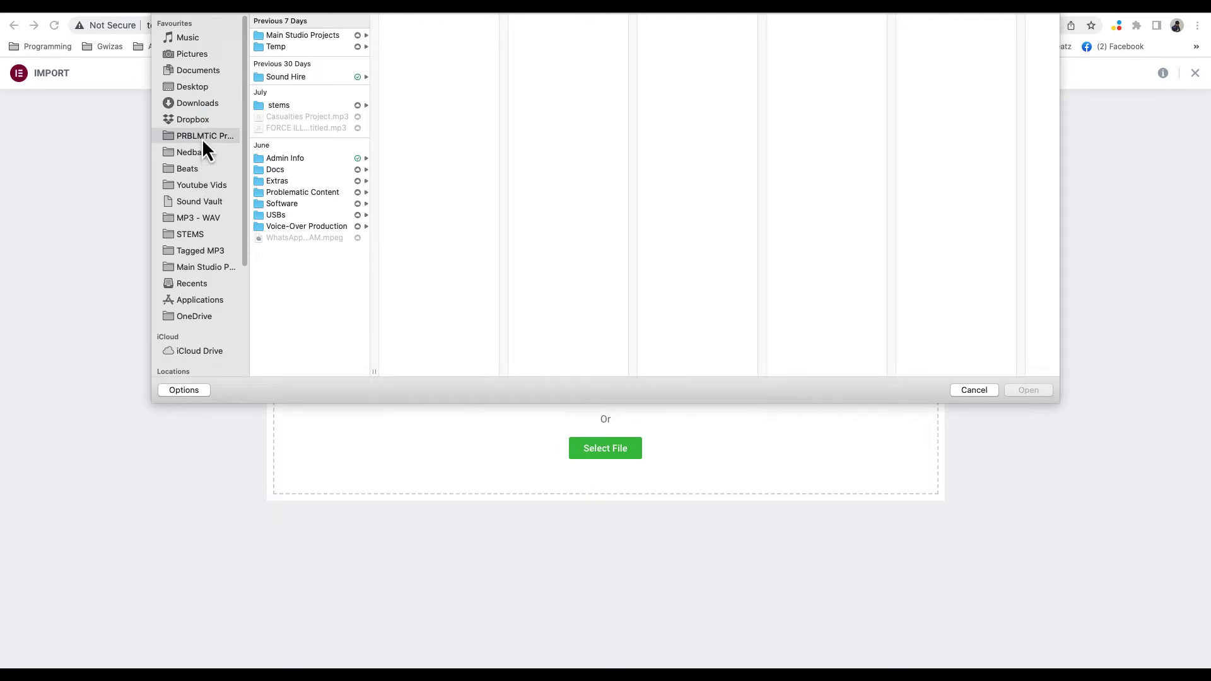
{"action": "left_click", "coordinate": [203, 121]}
{"action": "left_click", "coordinate": [301, 36]}
{"action": "left_click", "coordinate": [422, 36]}
{"action": "left_click", "coordinate": [609, 36]}
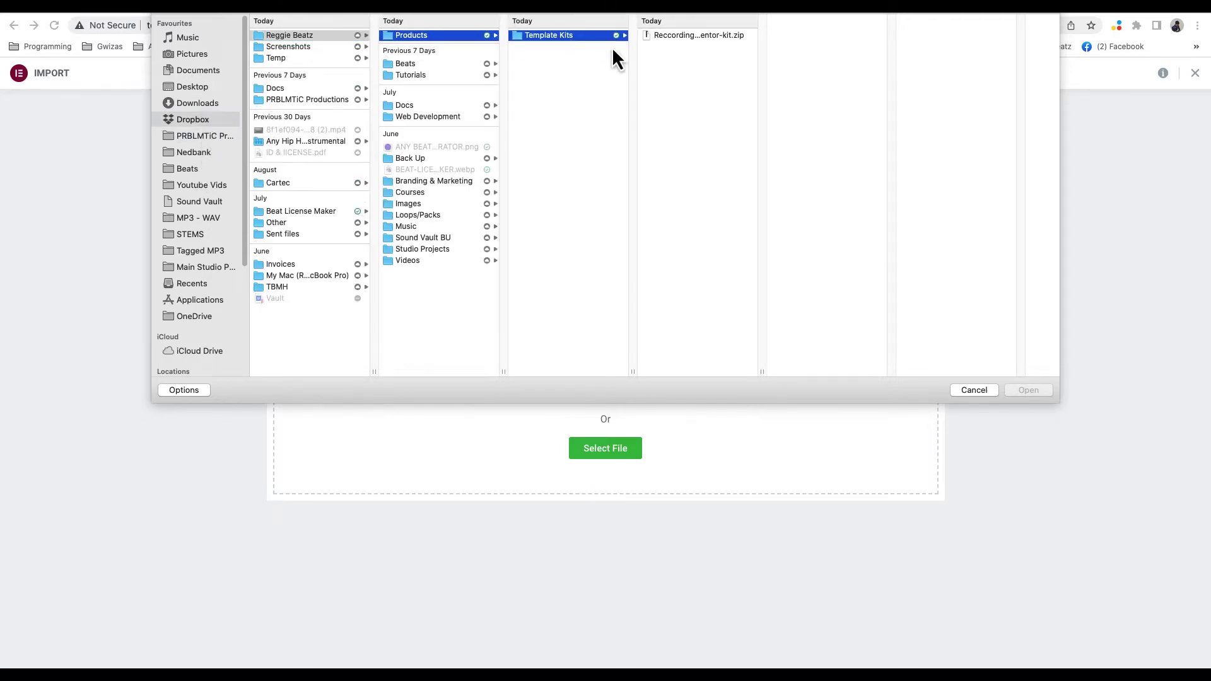
{"action": "left_click", "coordinate": [669, 37]}
{"action": "left_click", "coordinate": [1028, 391]}
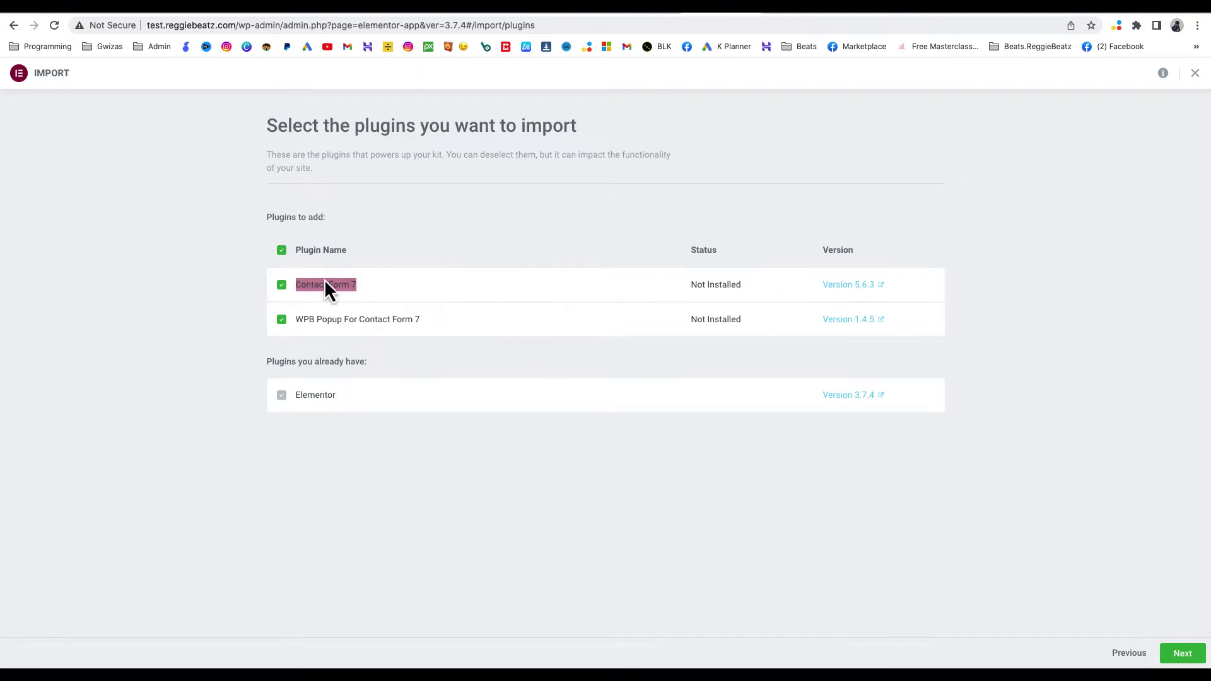
Import the kit with the Contact Form 7 and WPB Popup For Contact Form 7 plugins, content and site settings selected
{"action": "left_click_drag", "start_coordinate": [422, 320], "coordinate": [328, 328]}
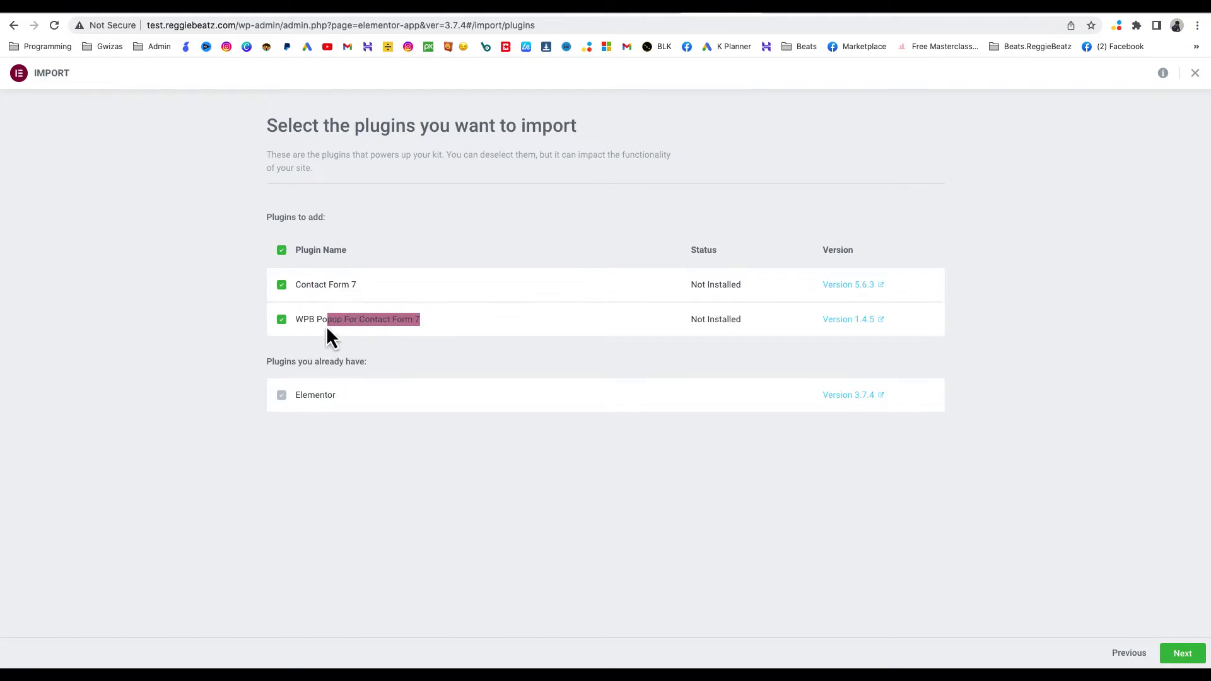
{"action": "left_click", "coordinate": [555, 435]}
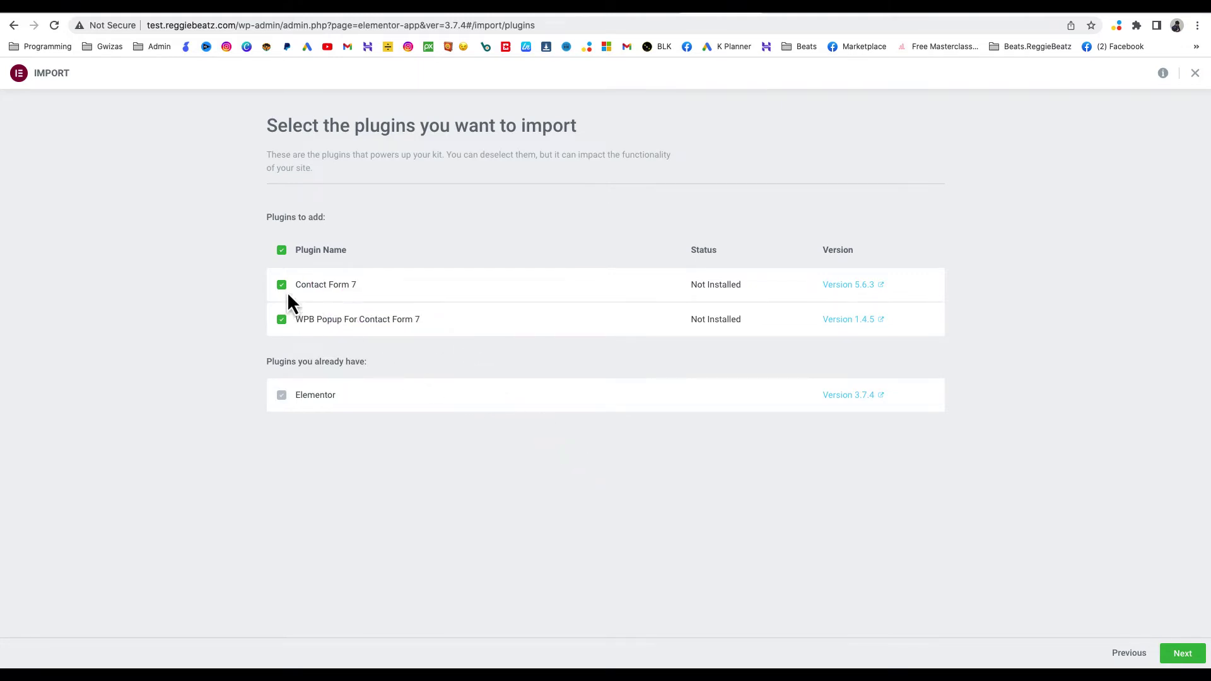
{"action": "left_click", "coordinate": [1181, 653]}
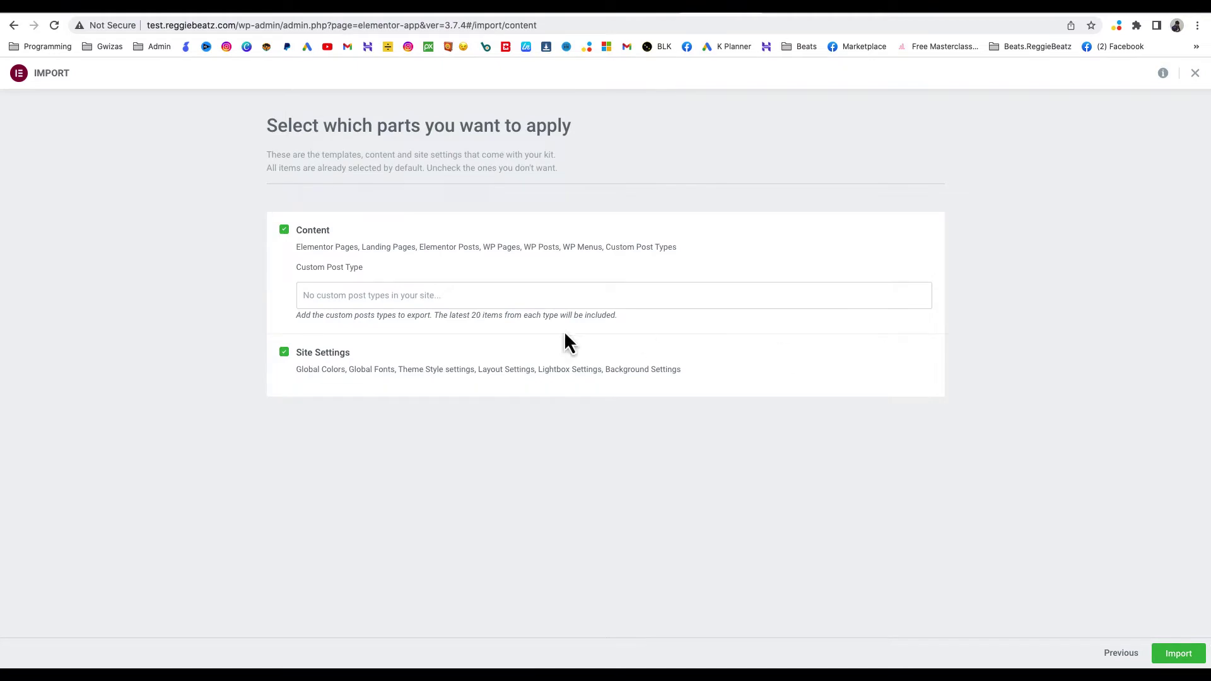
{"action": "left_click", "coordinate": [1177, 656]}
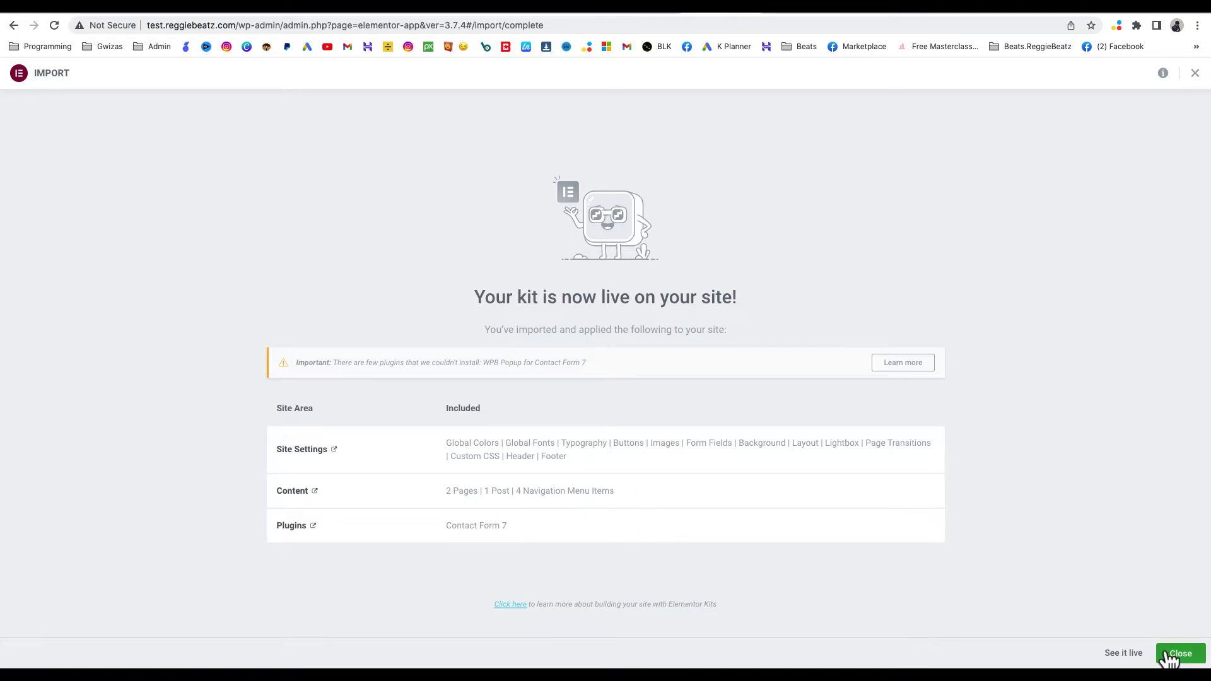
Open the live site, look over the hero and About Us sections, and test the hero's See More link
{"action": "left_click", "coordinate": [1126, 653]}
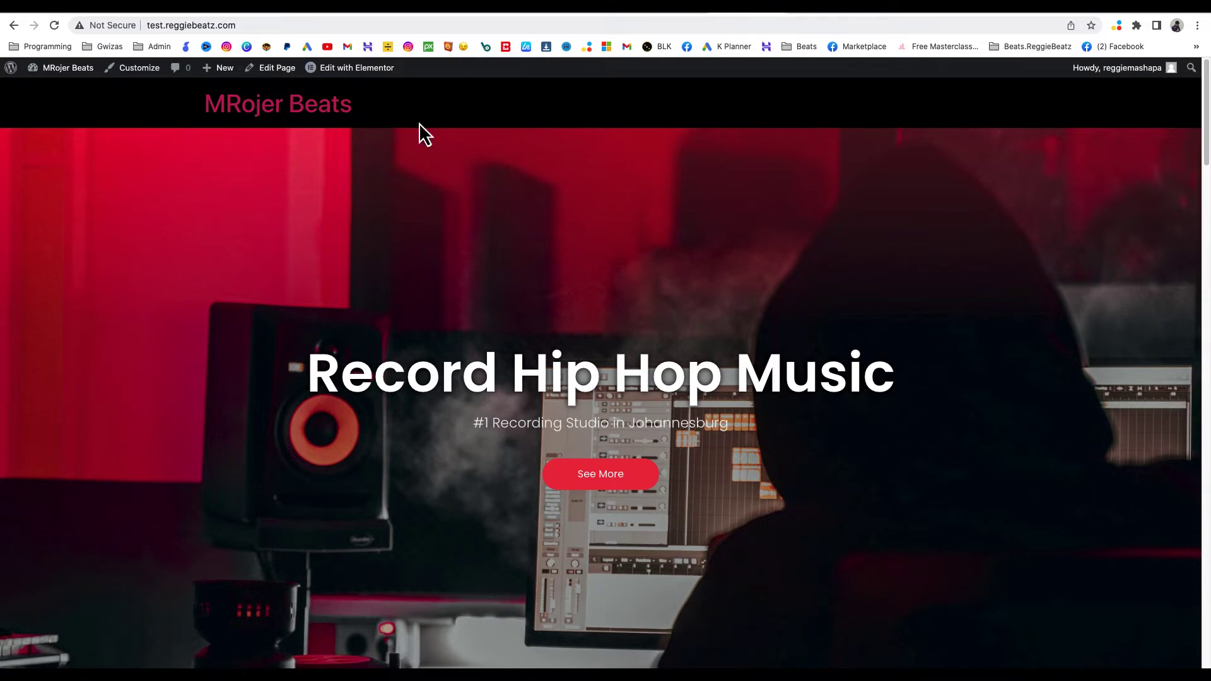
{"action": "scroll", "coordinate": [938, 341], "scroll_direction": "down", "scroll_amount": 2}
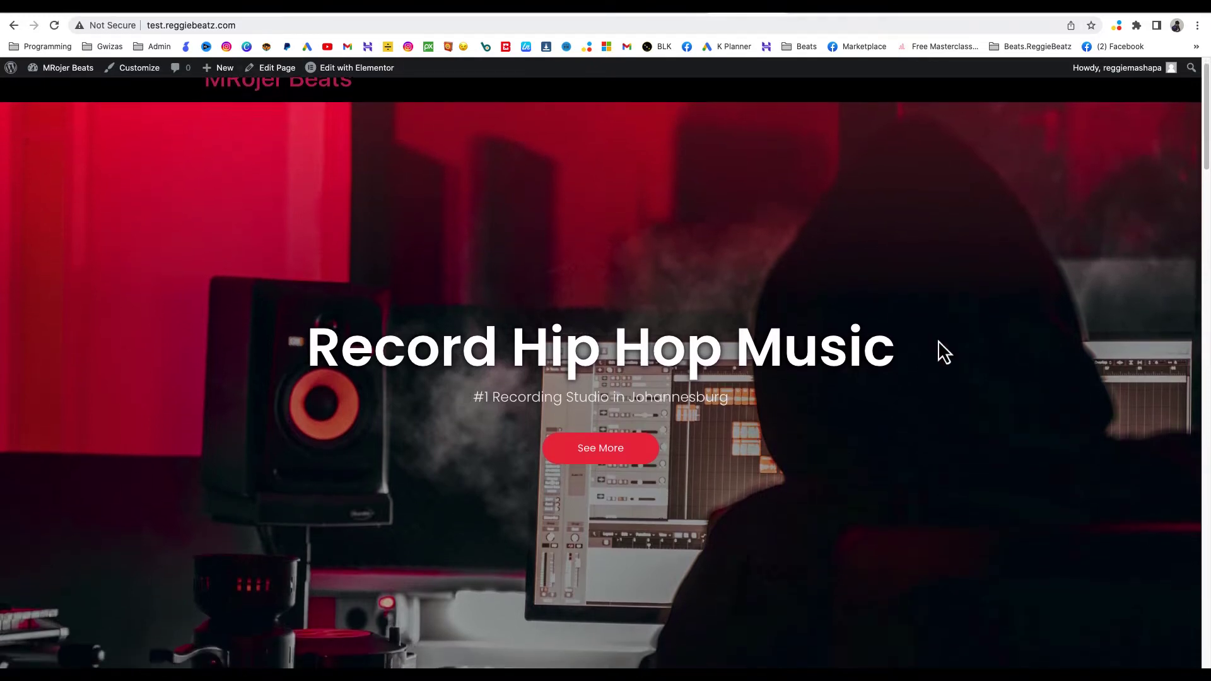
{"action": "scroll", "coordinate": [937, 339], "scroll_direction": "down", "scroll_amount": 8}
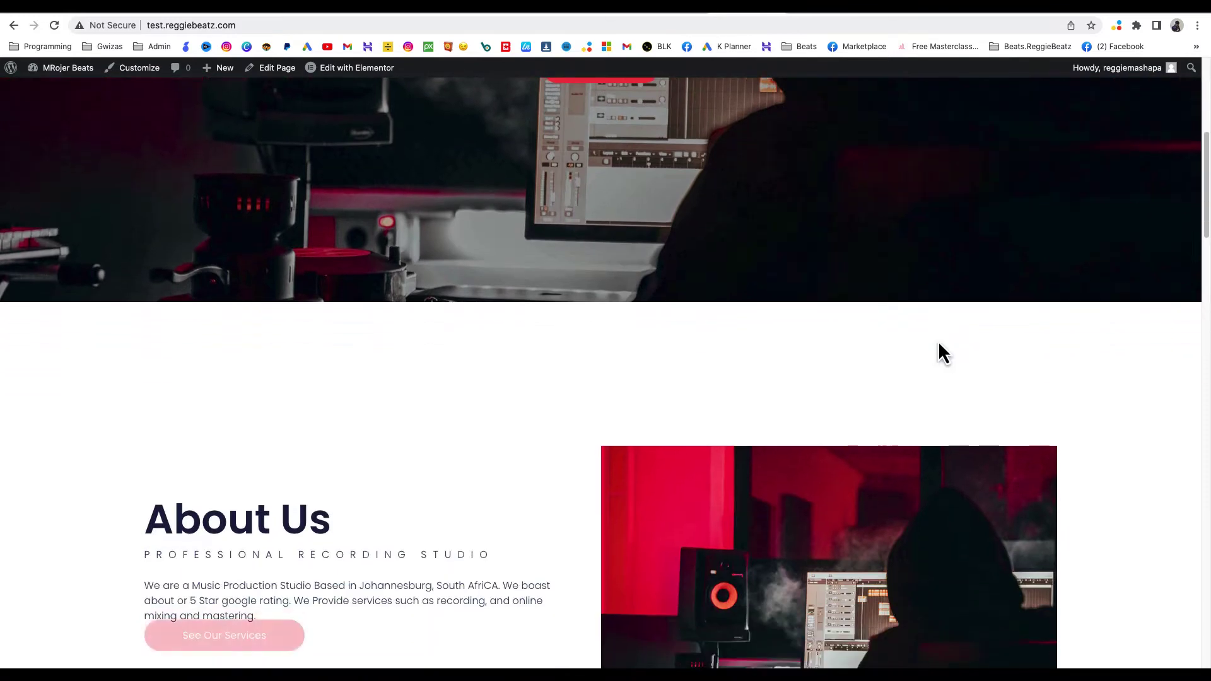
{"action": "scroll", "coordinate": [937, 341], "scroll_direction": "down", "scroll_amount": 2}
{"action": "scroll", "coordinate": [937, 341], "scroll_direction": "up", "scroll_amount": 10}
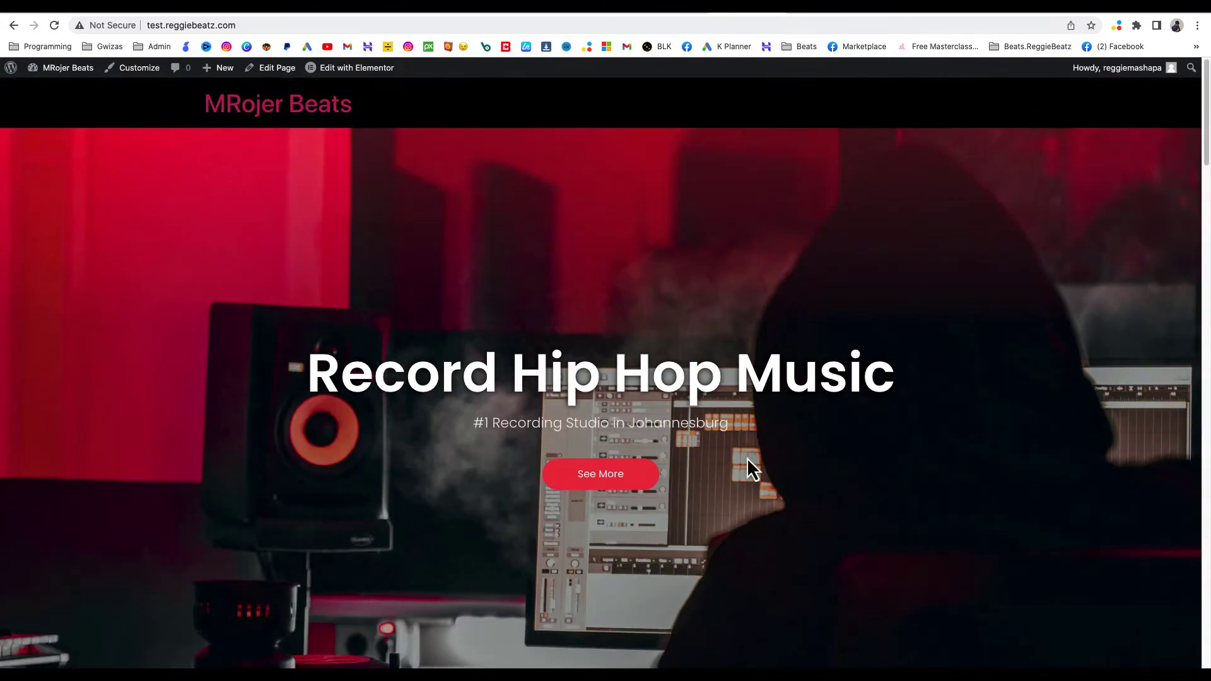
{"action": "left_click", "coordinate": [609, 482]}
{"action": "scroll", "coordinate": [857, 287], "scroll_direction": "down", "scroll_amount": 1}
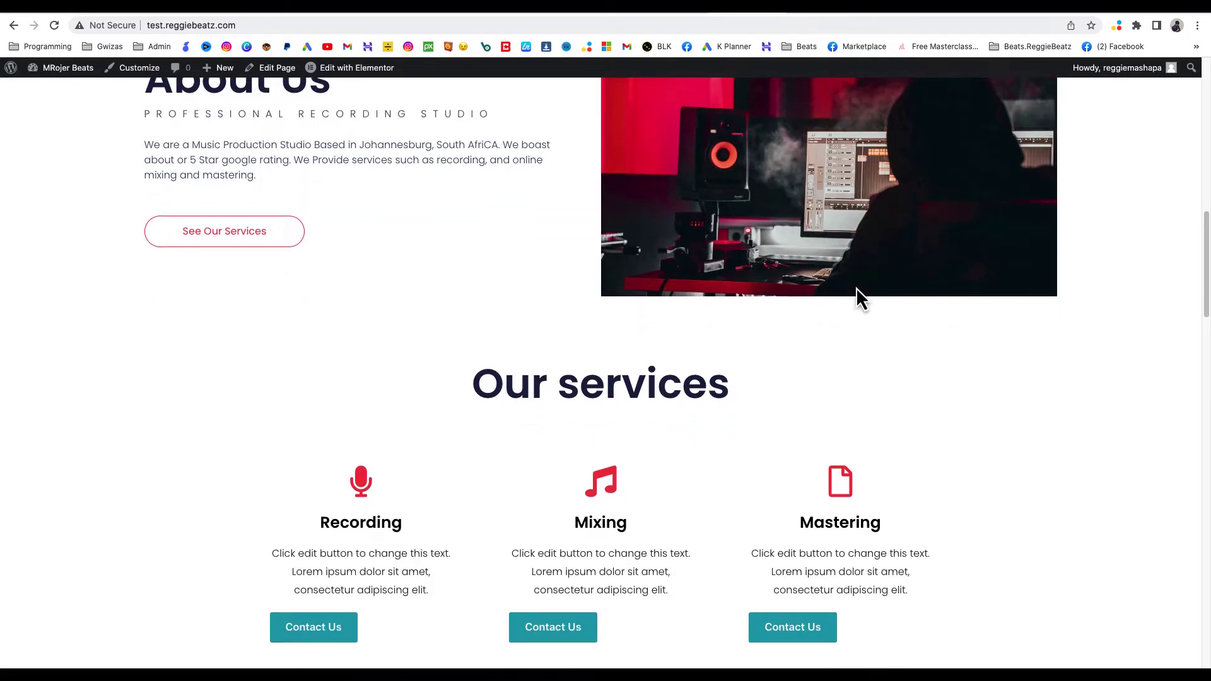
Examine the imported homepage's services, gallery, recent projects and client brands sections
{"action": "scroll", "coordinate": [857, 288], "scroll_direction": "down", "scroll_amount": 4}
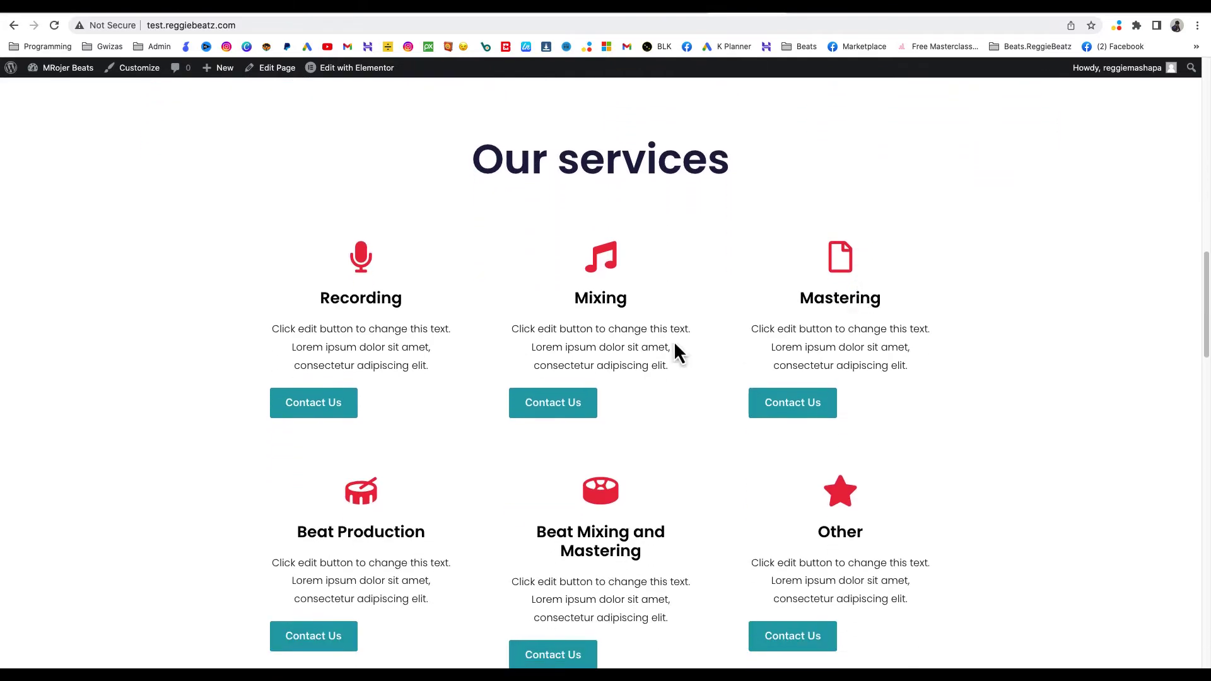
{"action": "scroll", "coordinate": [370, 416], "scroll_direction": "down", "scroll_amount": 5}
{"action": "scroll", "coordinate": [370, 410], "scroll_direction": "down", "scroll_amount": 12}
{"action": "scroll", "coordinate": [372, 416], "scroll_direction": "down", "scroll_amount": 6}
{"action": "scroll", "coordinate": [681, 465], "scroll_direction": "down", "scroll_amount": 3}
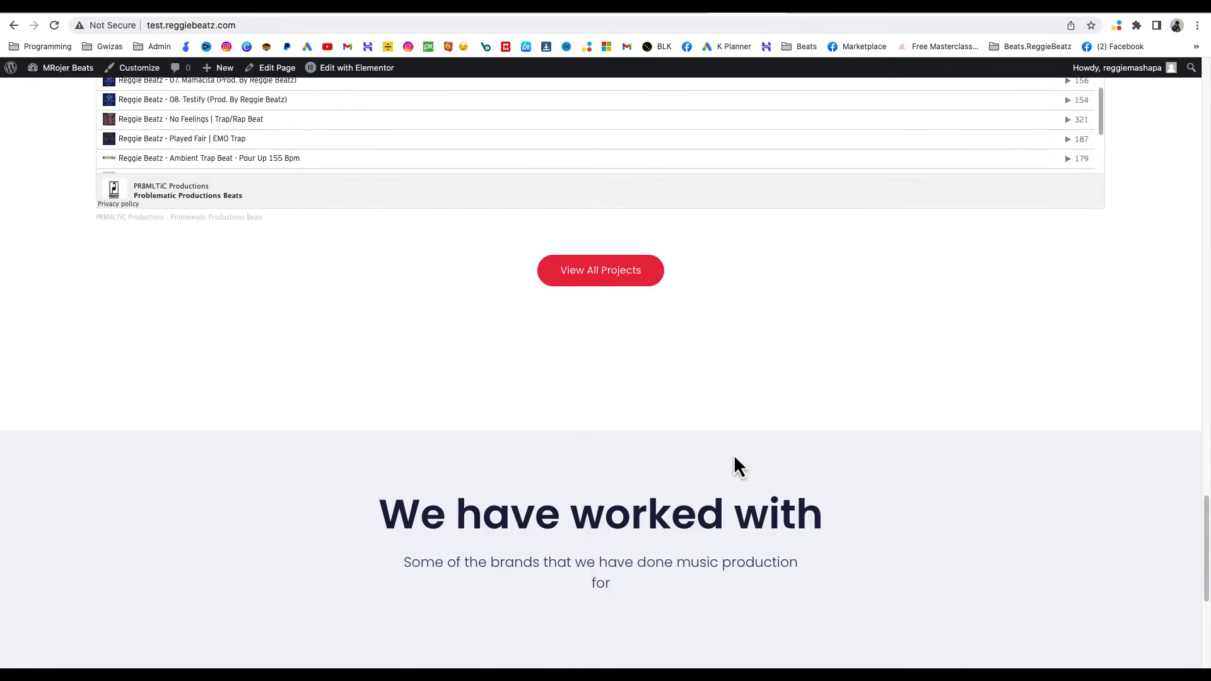
{"action": "scroll", "coordinate": [735, 457], "scroll_direction": "down", "scroll_amount": 6}
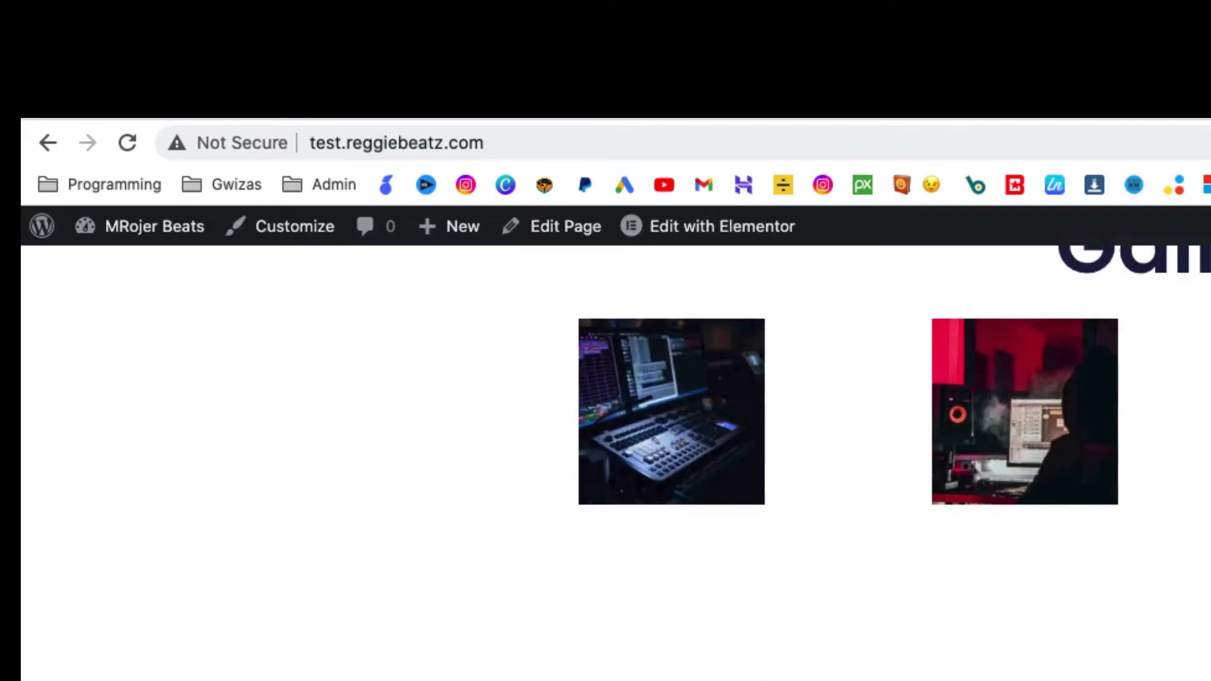
{"action": "scroll", "coordinate": [615, 460], "scroll_direction": "down", "scroll_amount": 8}
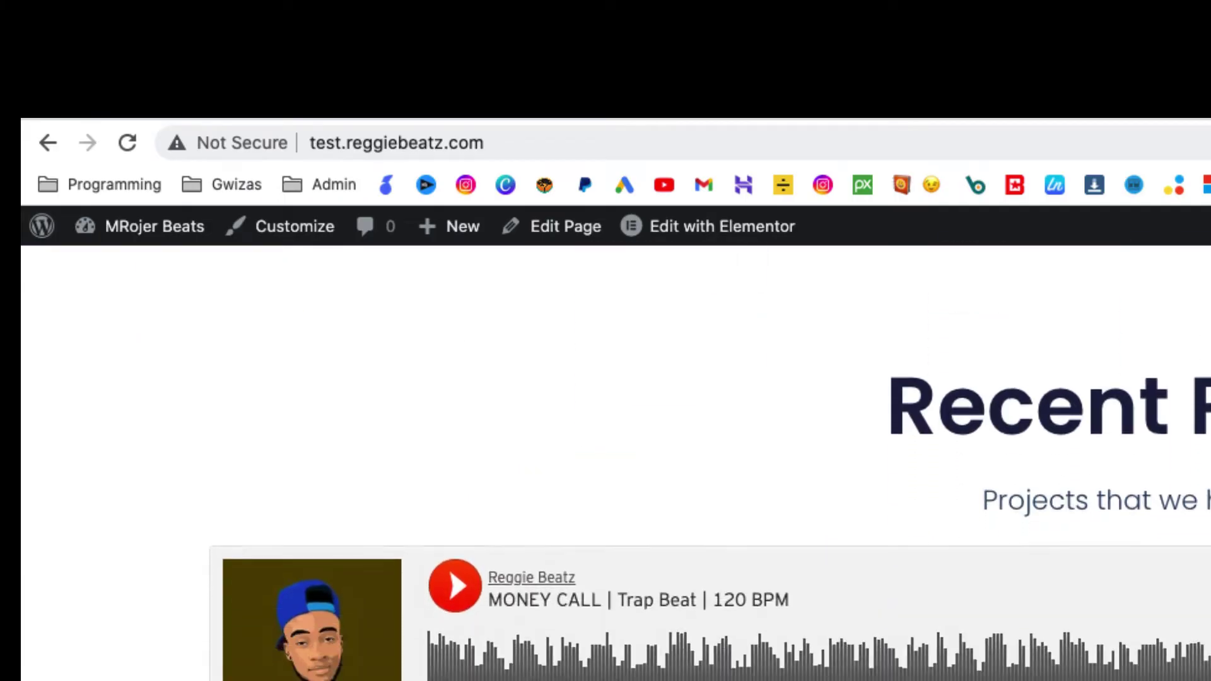
{"action": "scroll", "coordinate": [615, 461], "scroll_direction": "down", "scroll_amount": 10}
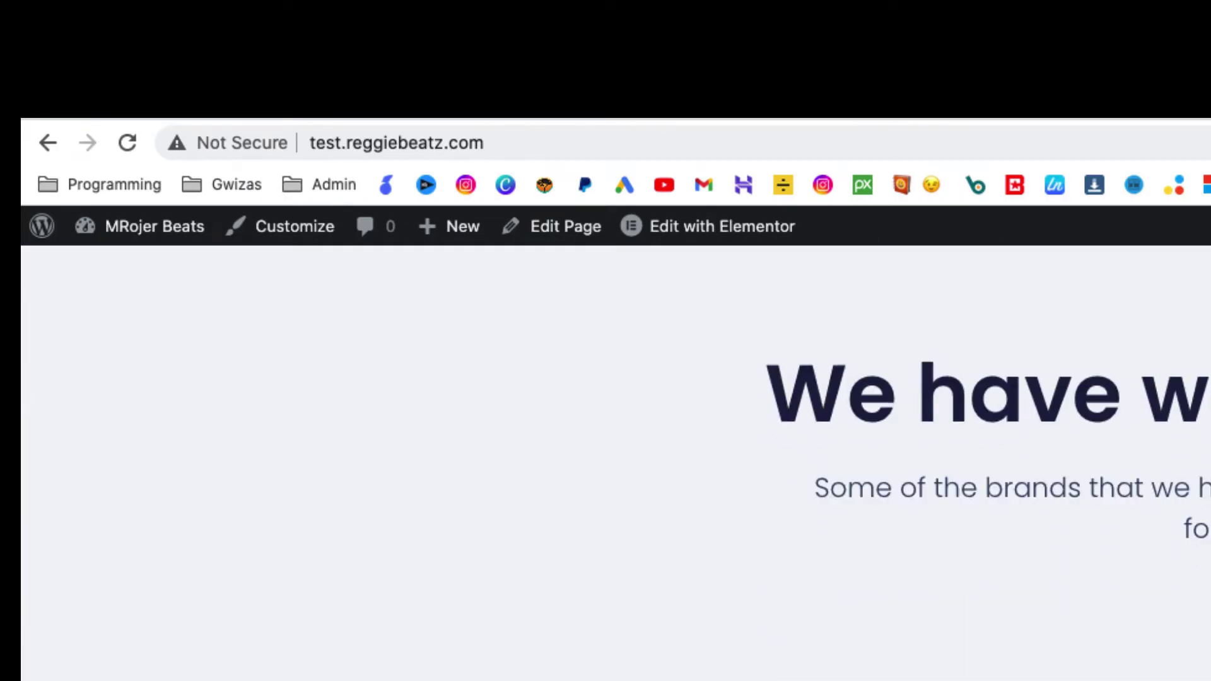
{"action": "scroll", "coordinate": [615, 460], "scroll_direction": "up", "scroll_amount": 15}
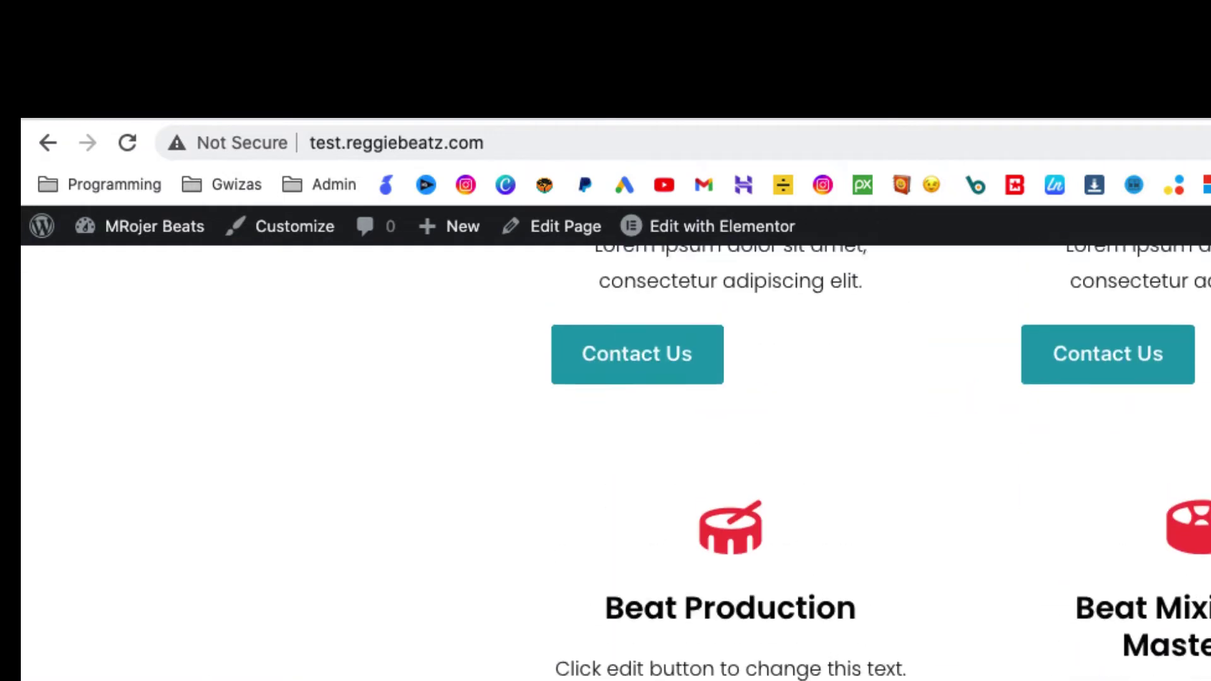
{"action": "scroll", "coordinate": [615, 460], "scroll_direction": "up", "scroll_amount": 10}
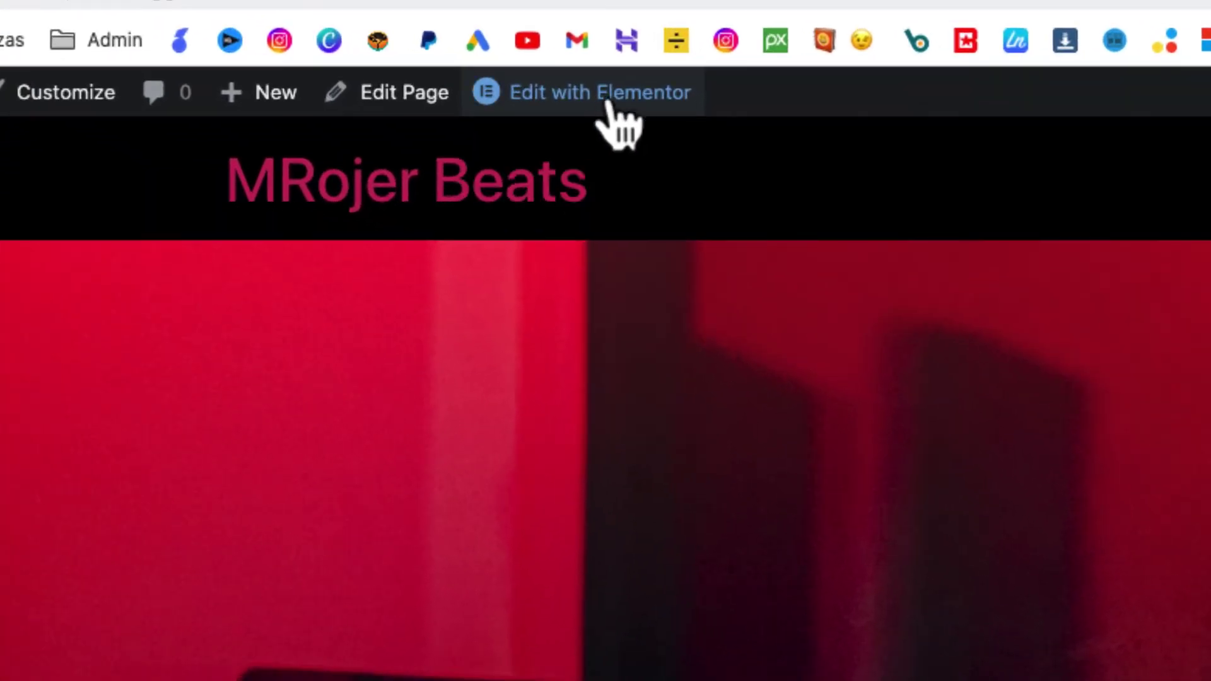
Open the homepage for editing with Elementor and change the main hero heading to "M Rojer Beats"
{"action": "mouse_move", "coordinate": [728, 230]}
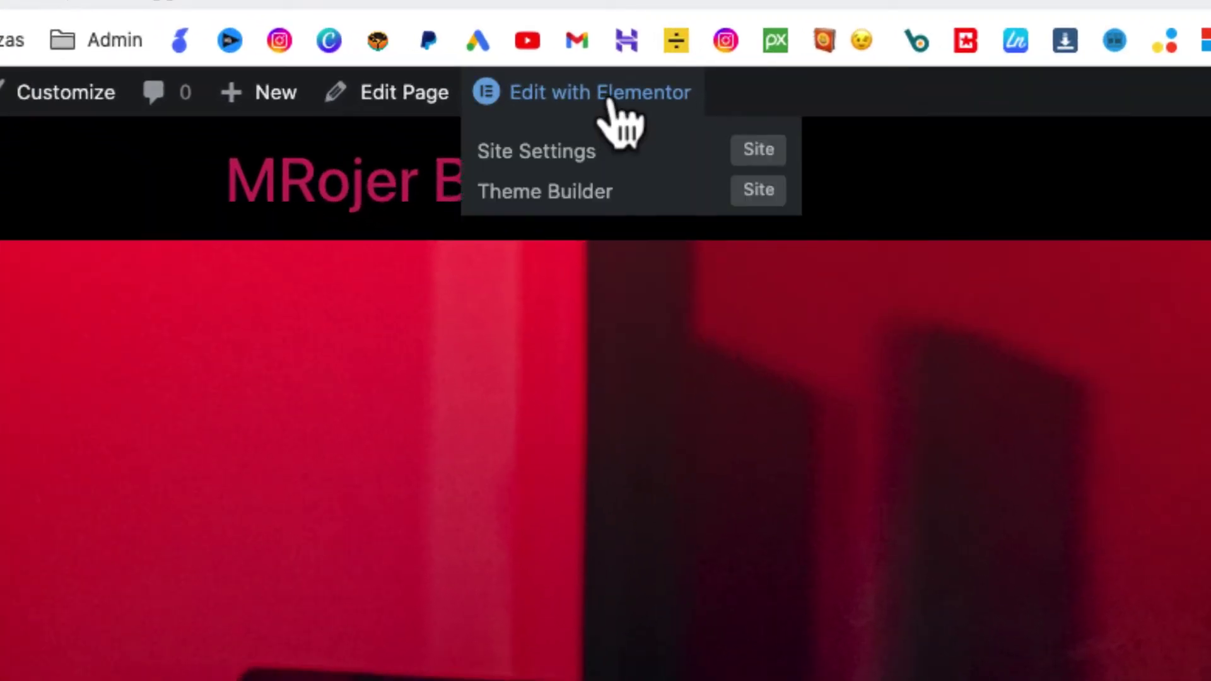
{"action": "left_click", "coordinate": [605, 95]}
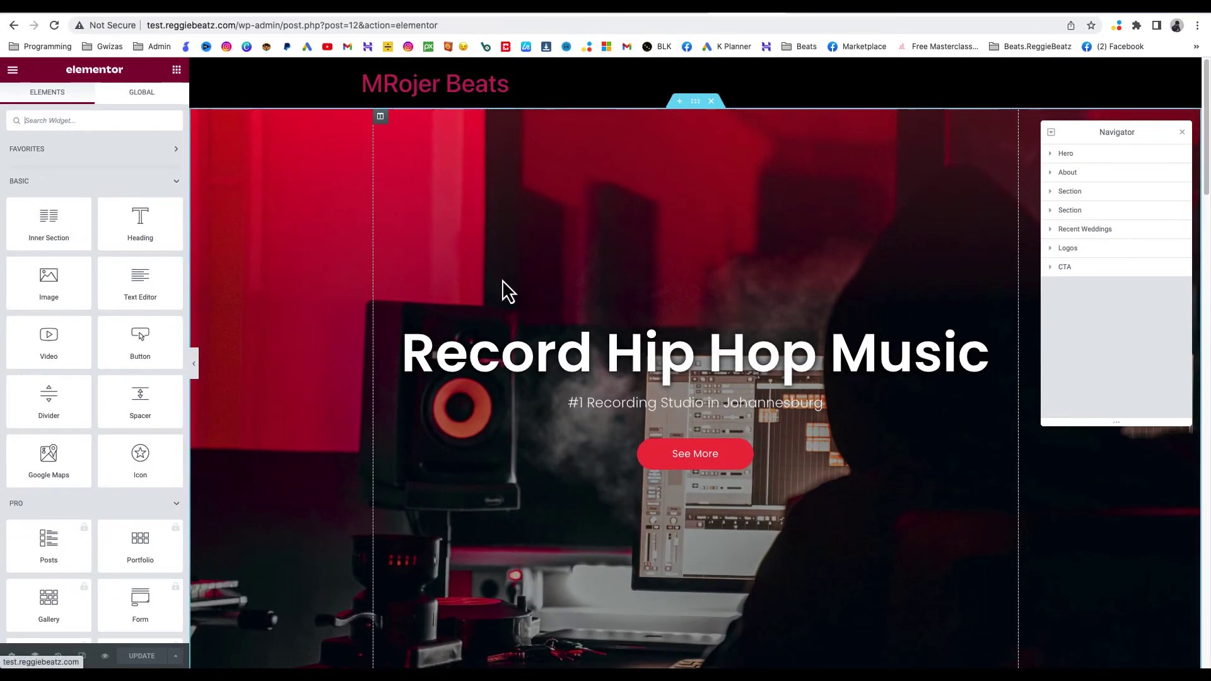
{"action": "left_click", "coordinate": [968, 360]}
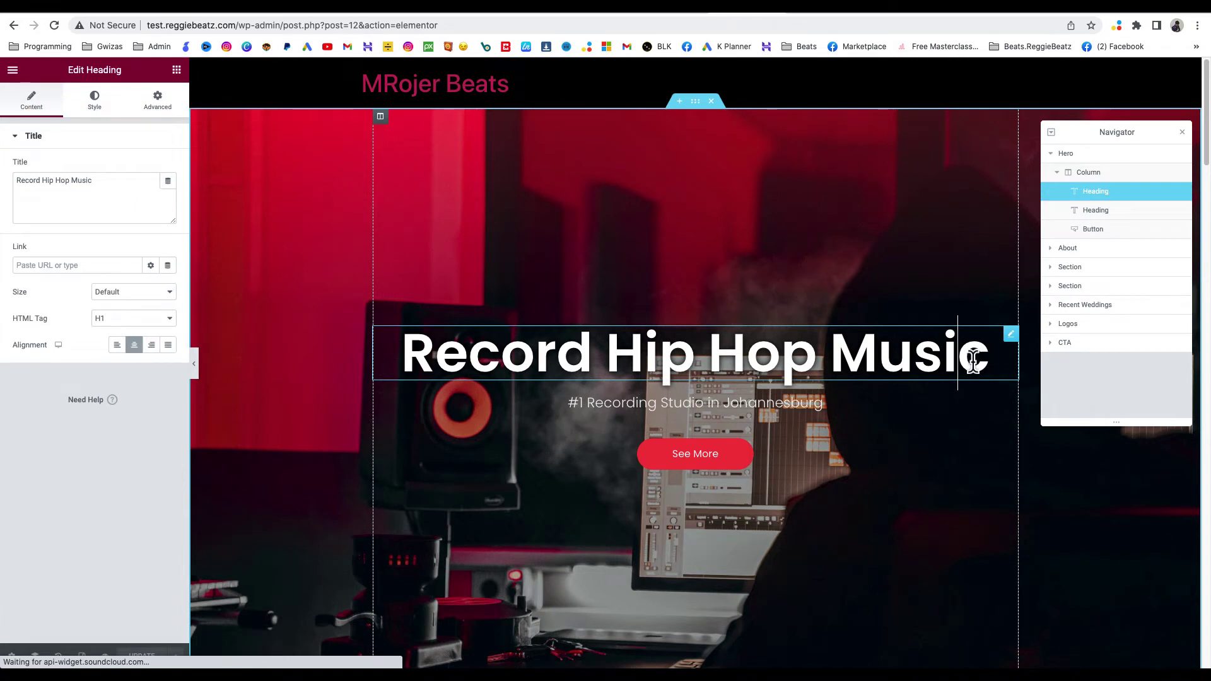
{"action": "left_click_drag", "start_coordinate": [989, 359], "coordinate": [414, 362]}
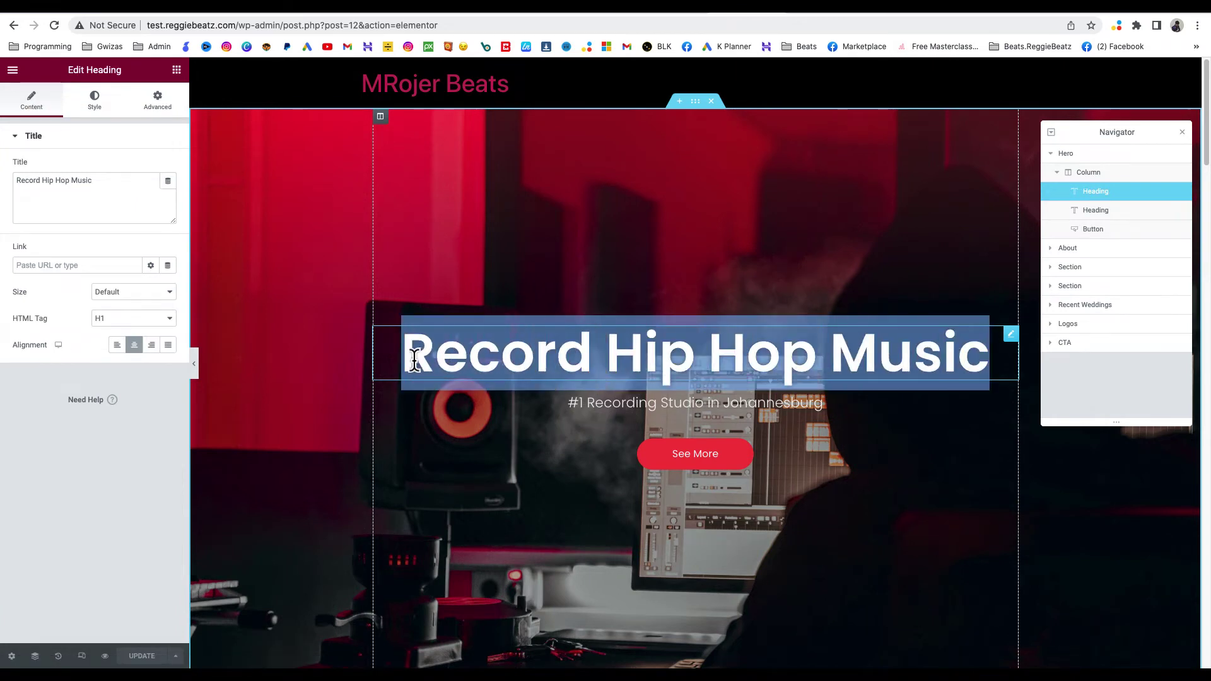
{"action": "left_click_drag", "start_coordinate": [32, 184], "coordinate": [4, 196]}
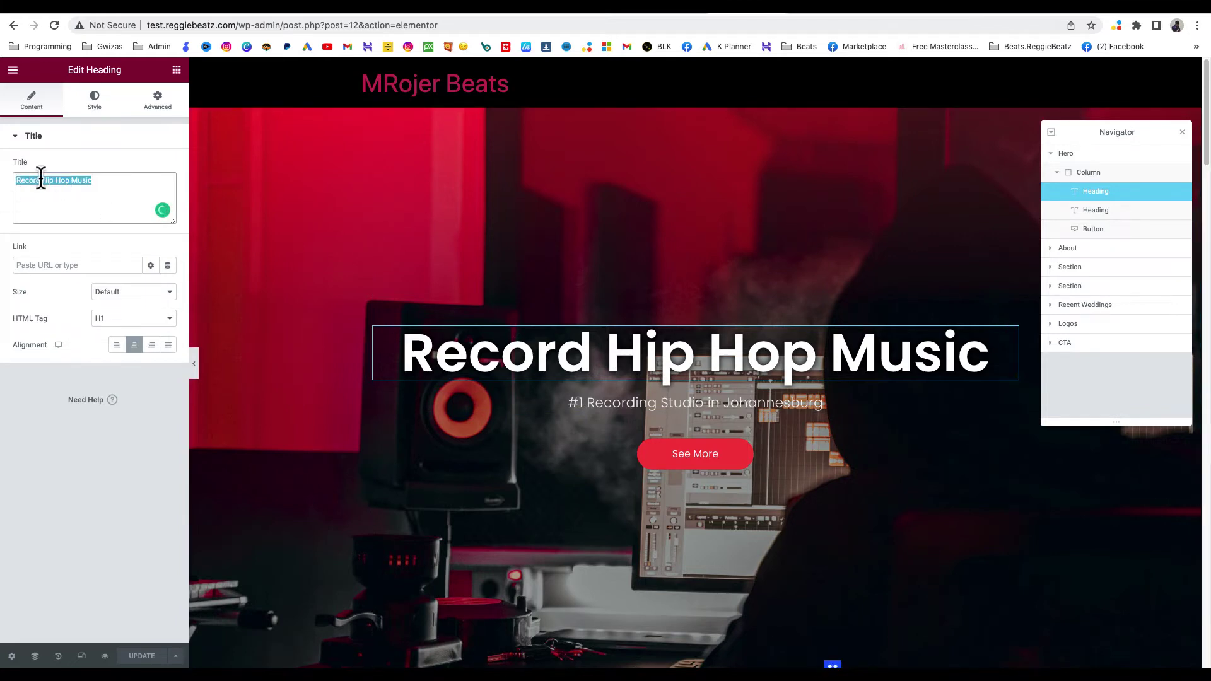
{"action": "type", "text": "M Rojer"}
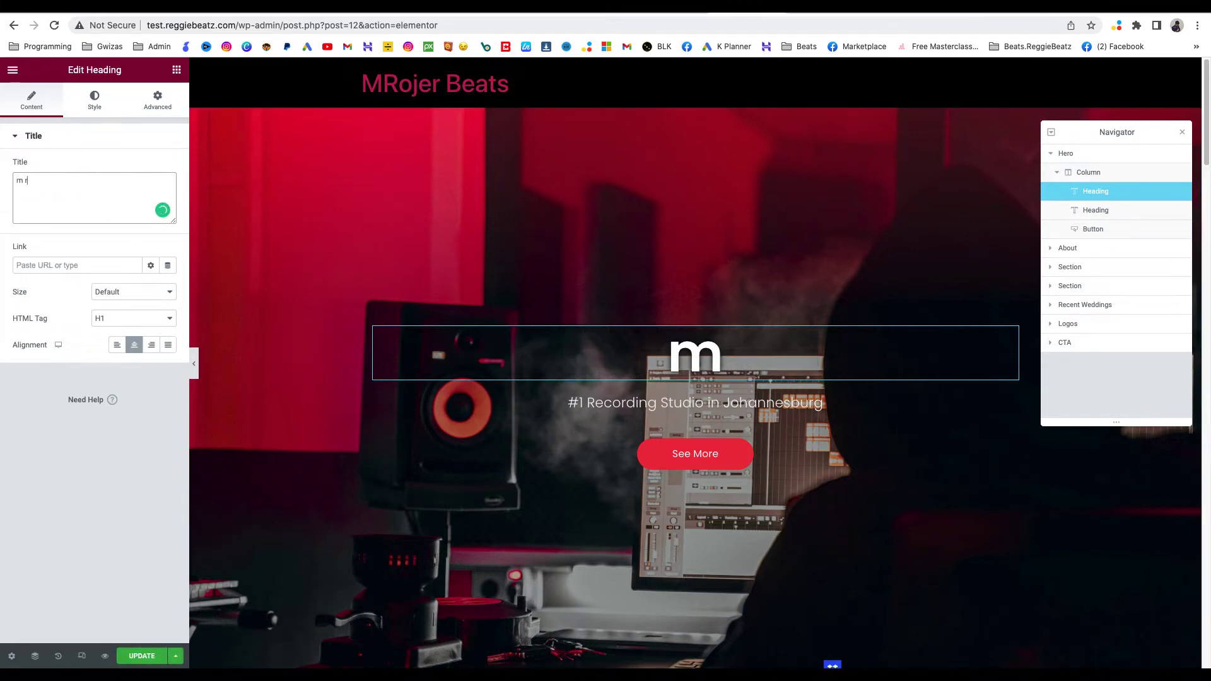
{"action": "type", "text": " Bea"}
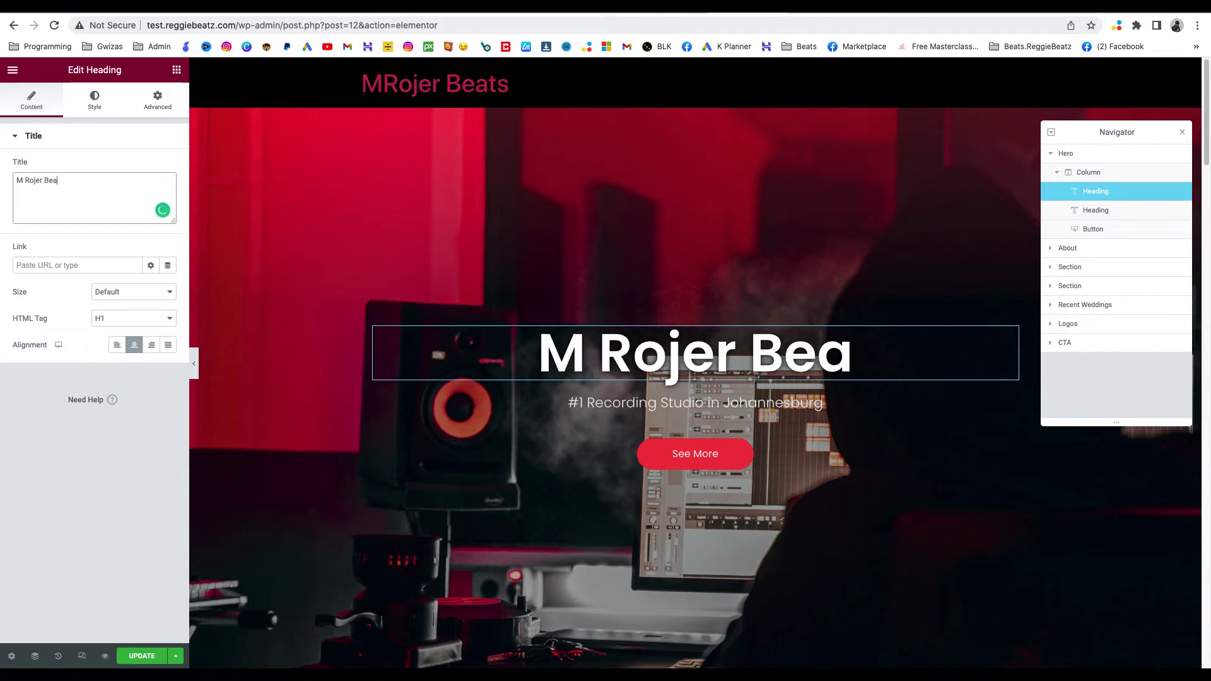
{"action": "type", "text": "ts"}
Examine the hero heading's style options, including its text color and typography settings
{"action": "left_click", "coordinate": [95, 100]}
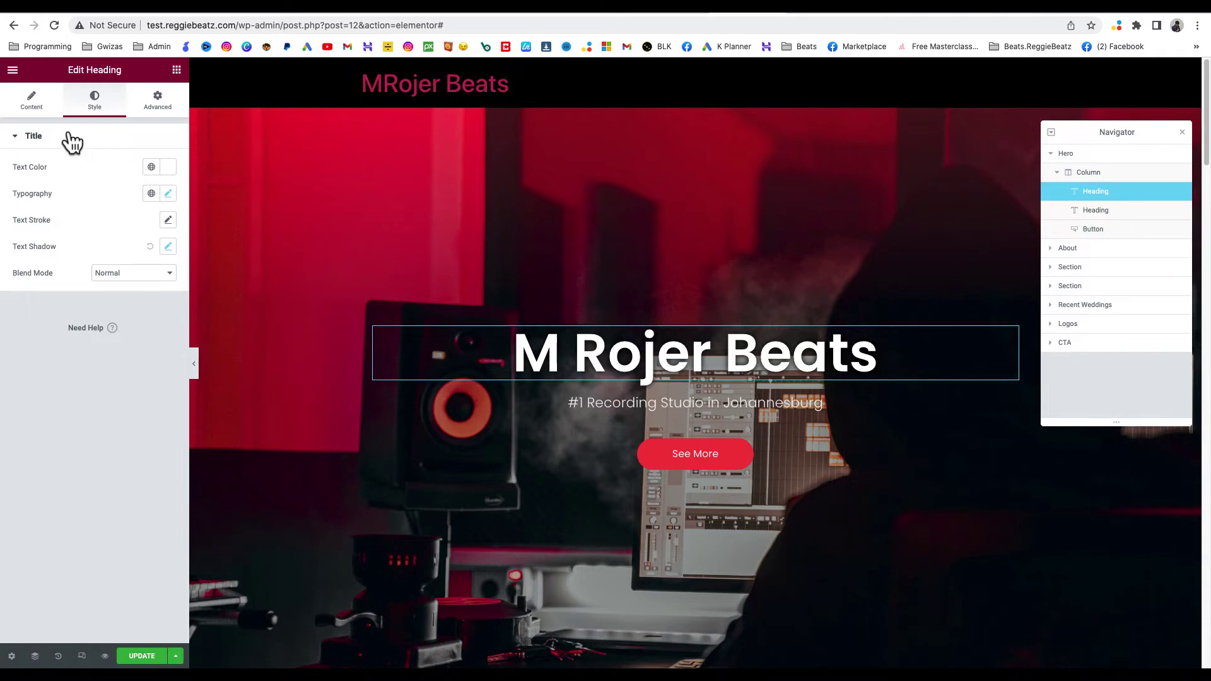
{"action": "left_click", "coordinate": [29, 108]}
{"action": "left_click", "coordinate": [98, 105]}
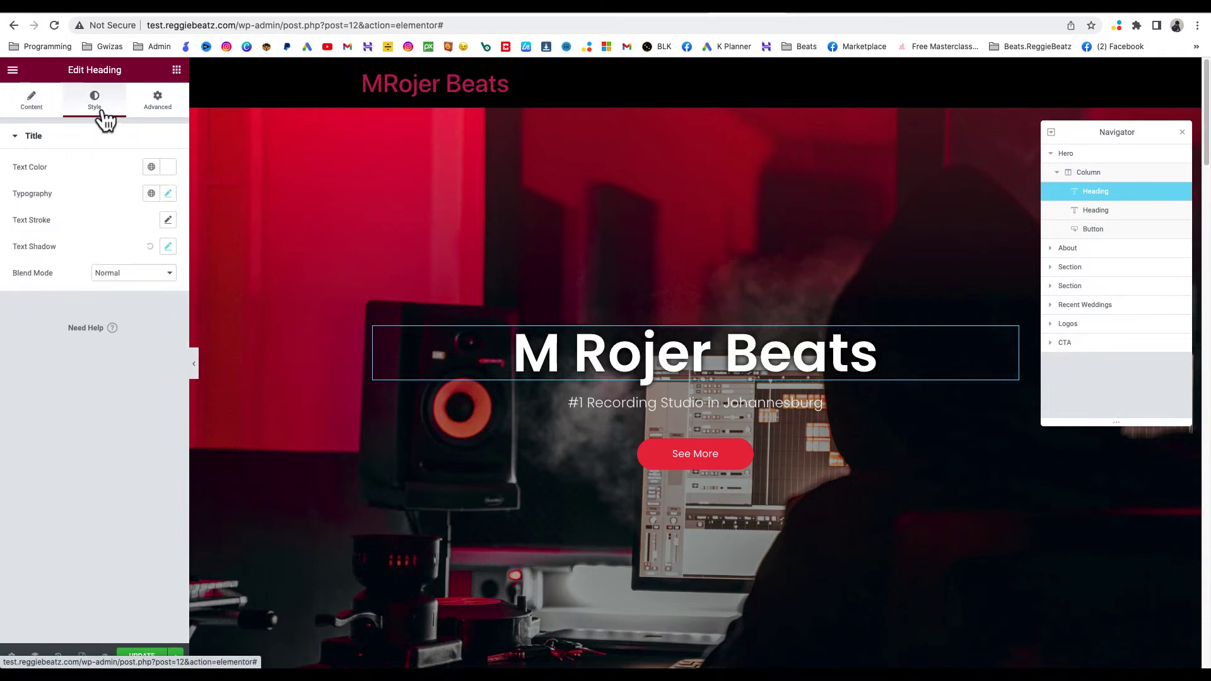
{"action": "left_click", "coordinate": [167, 166]}
{"action": "left_click_drag", "start_coordinate": [49, 273], "coordinate": [13, 213]}
{"action": "left_click", "coordinate": [73, 145]}
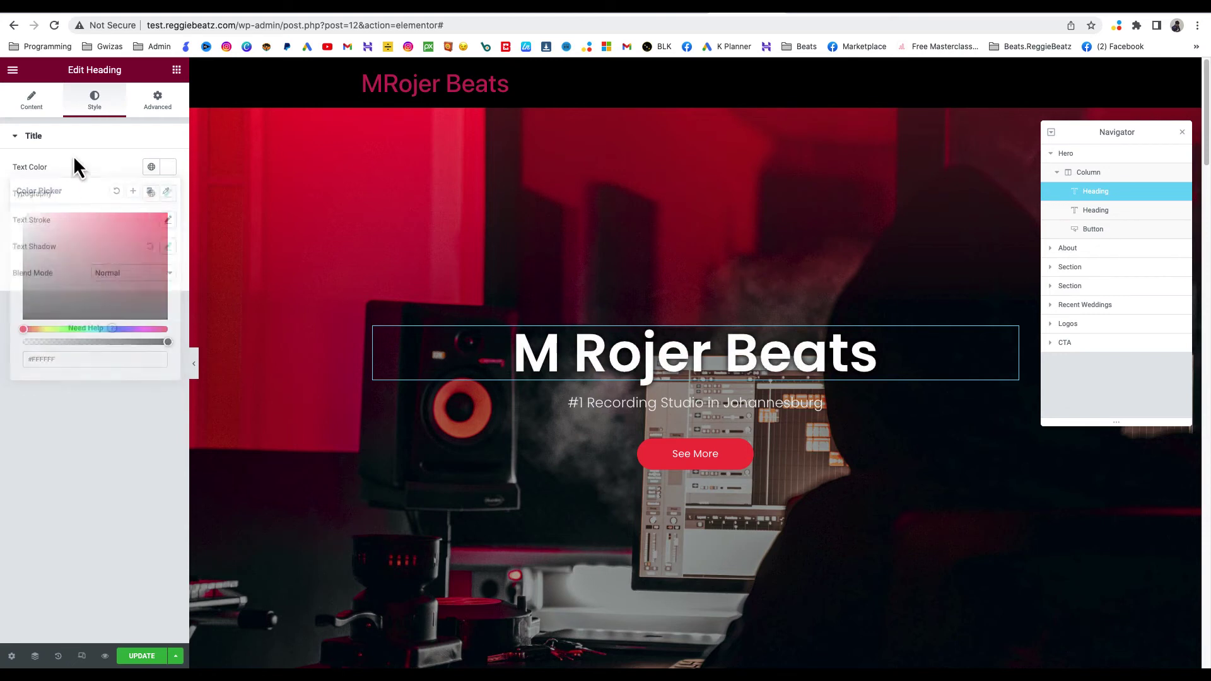
{"action": "left_click", "coordinate": [79, 144]}
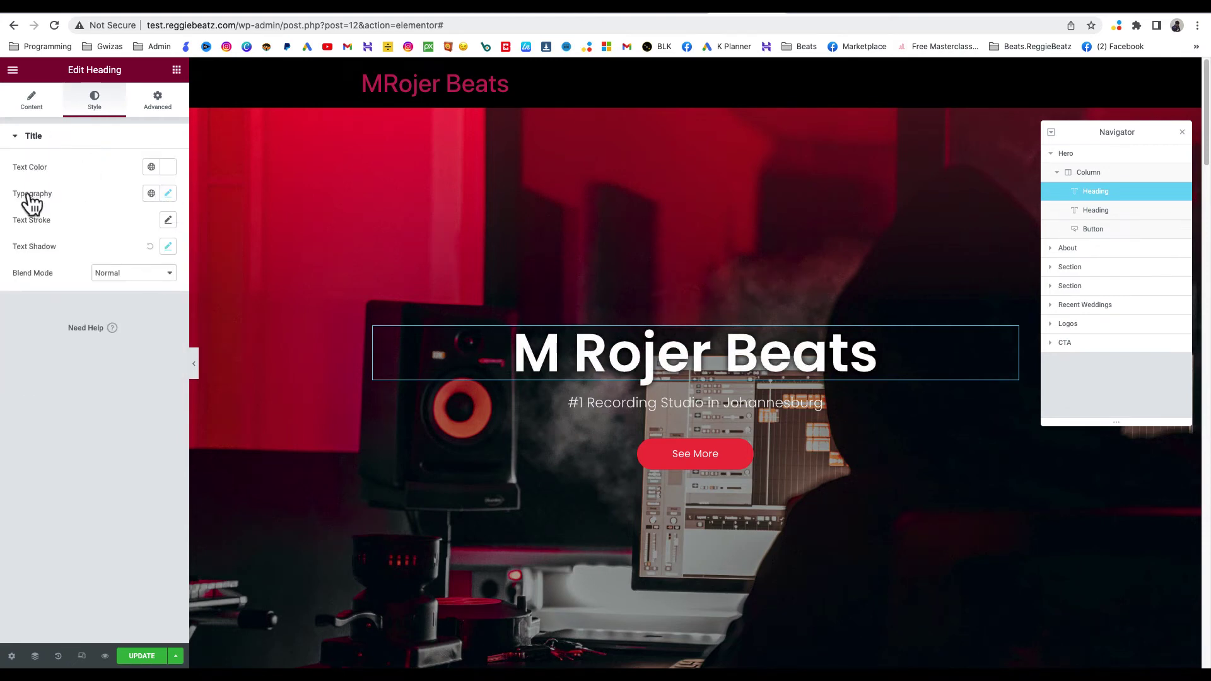
{"action": "left_click", "coordinate": [167, 194]}
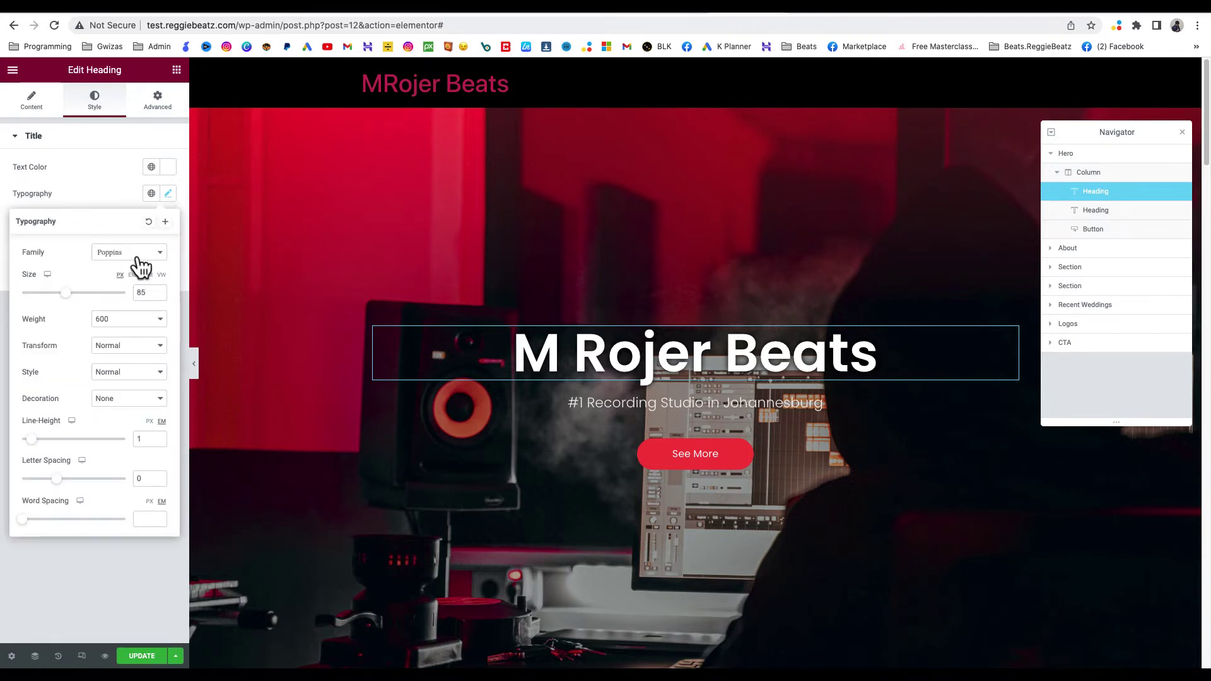
{"action": "left_click", "coordinate": [103, 193]}
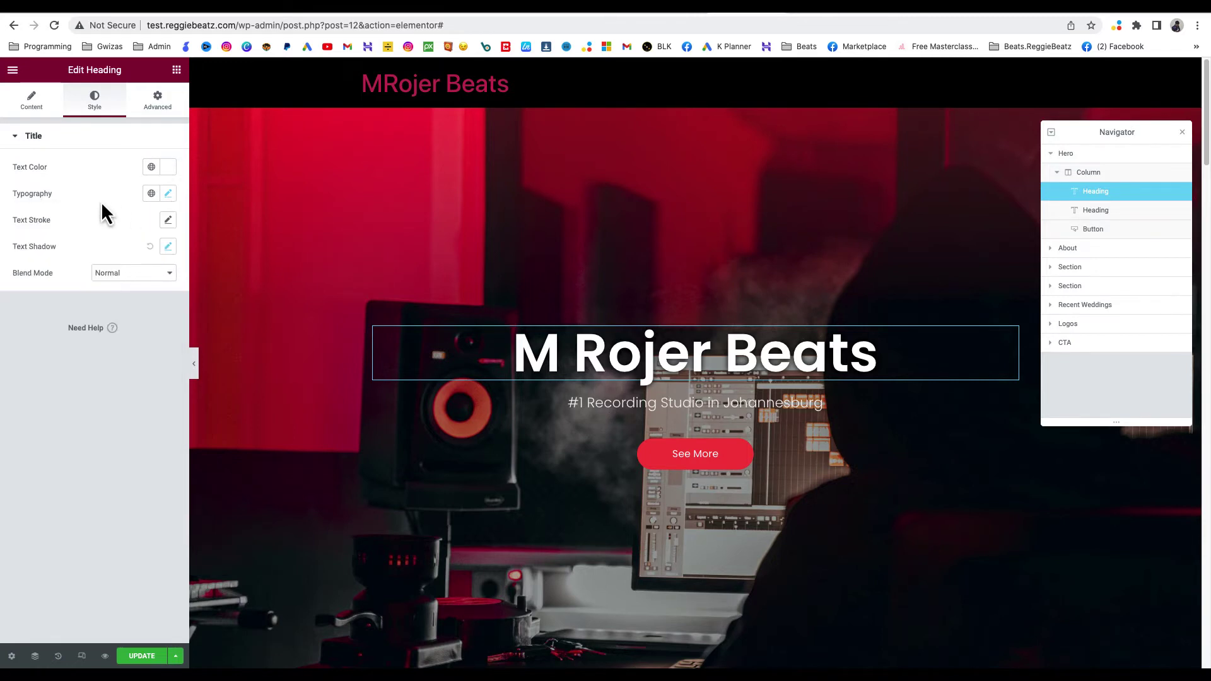
Change the normal-state background color of the hero's See More button to a dark red
{"action": "left_click", "coordinate": [732, 404]}
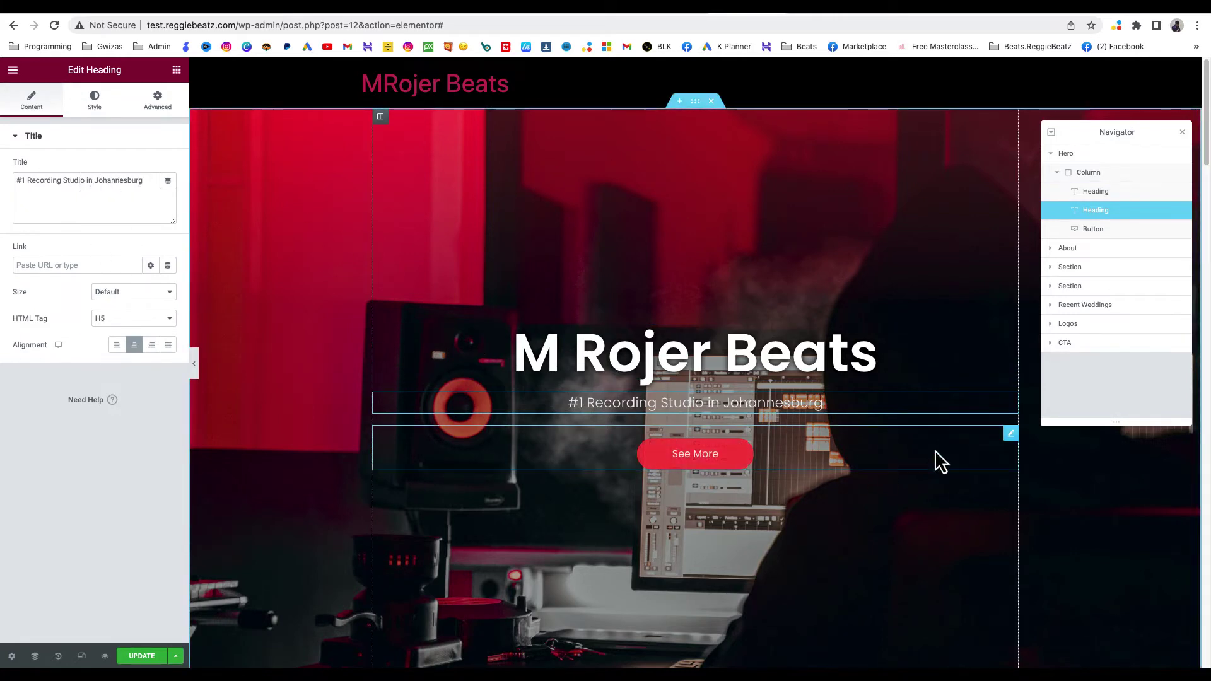
{"action": "left_click", "coordinate": [1011, 437]}
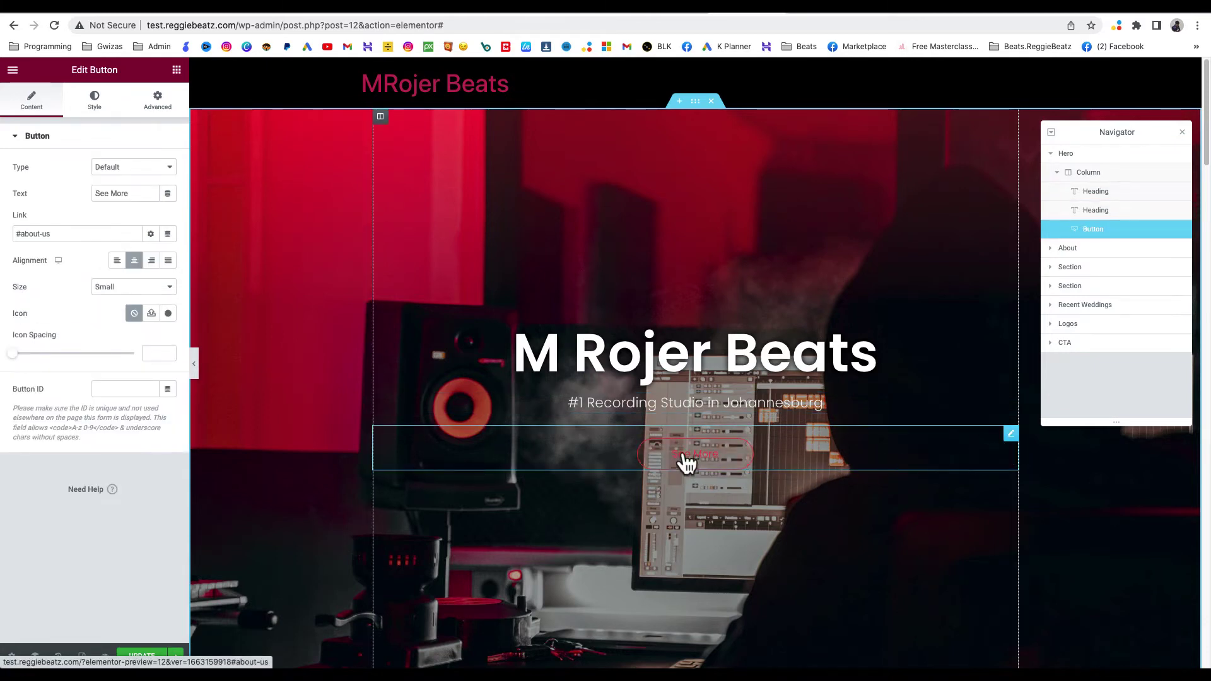
{"action": "left_click", "coordinate": [101, 113]}
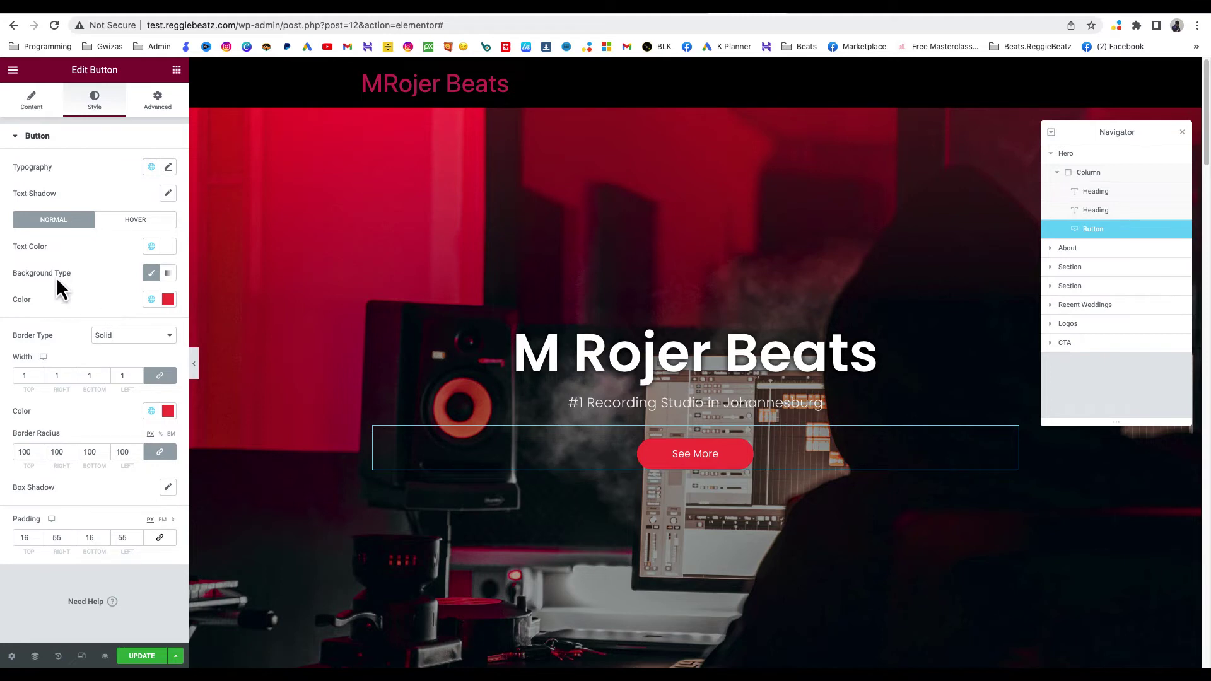
{"action": "left_click", "coordinate": [169, 301]}
{"action": "left_click", "coordinate": [75, 377]}
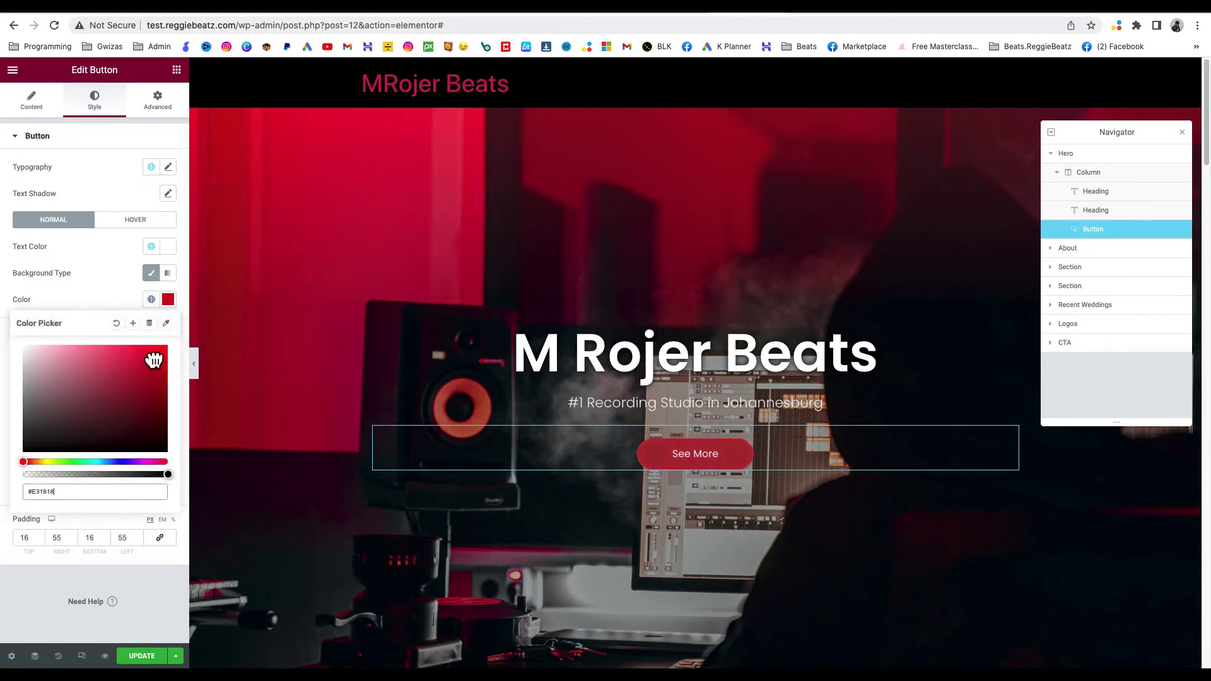
{"action": "left_click", "coordinate": [152, 451]}
{"action": "left_click_drag", "start_coordinate": [153, 451], "coordinate": [156, 459]}
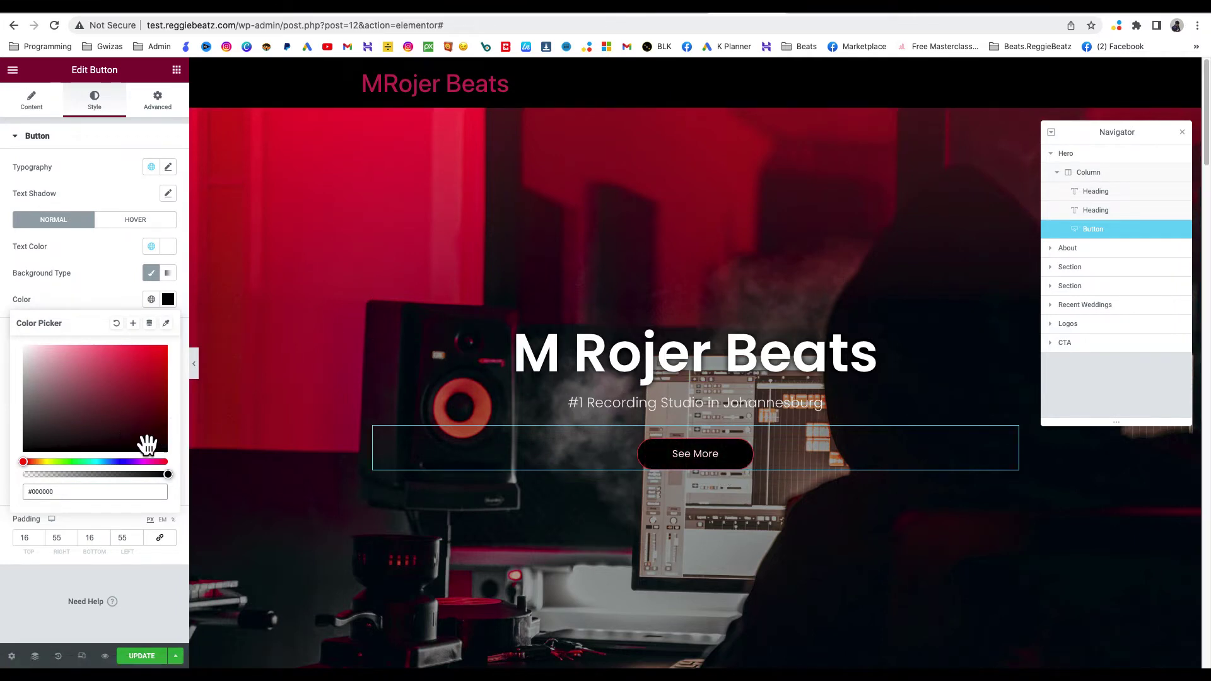
{"action": "left_click_drag", "start_coordinate": [130, 432], "coordinate": [152, 381]}
{"action": "left_click", "coordinate": [113, 295]}
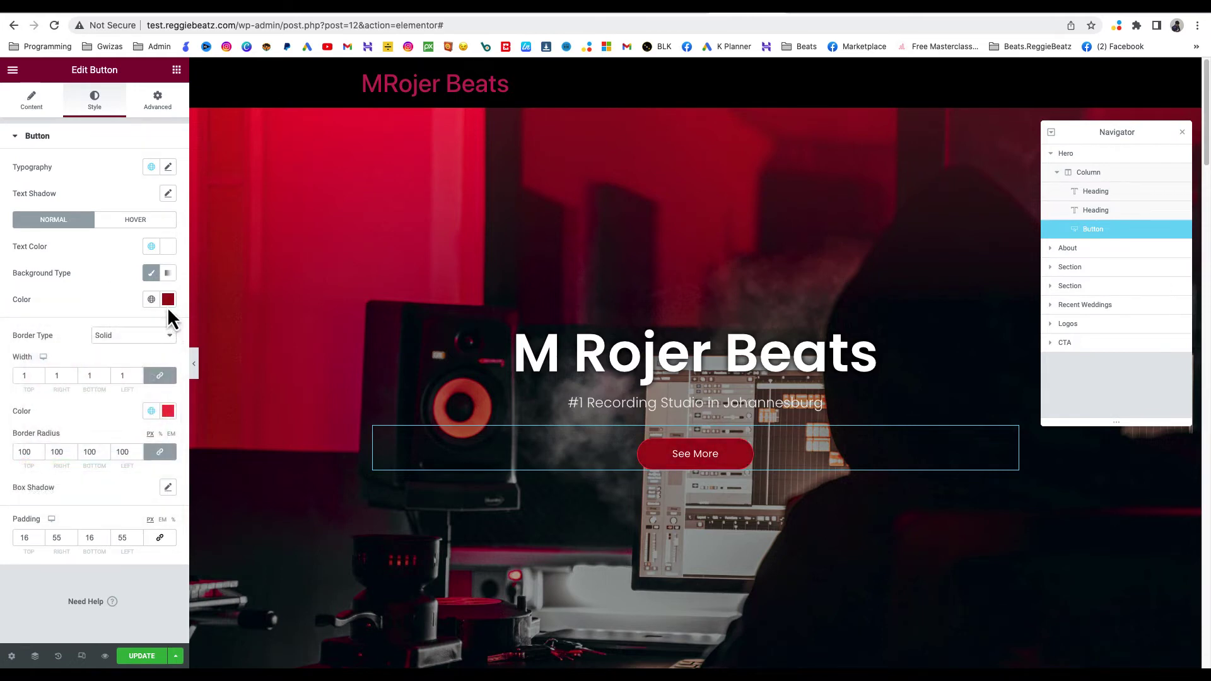
Set the See More button's normal background color to #F74646, matching its border color
{"action": "left_click", "coordinate": [168, 411]}
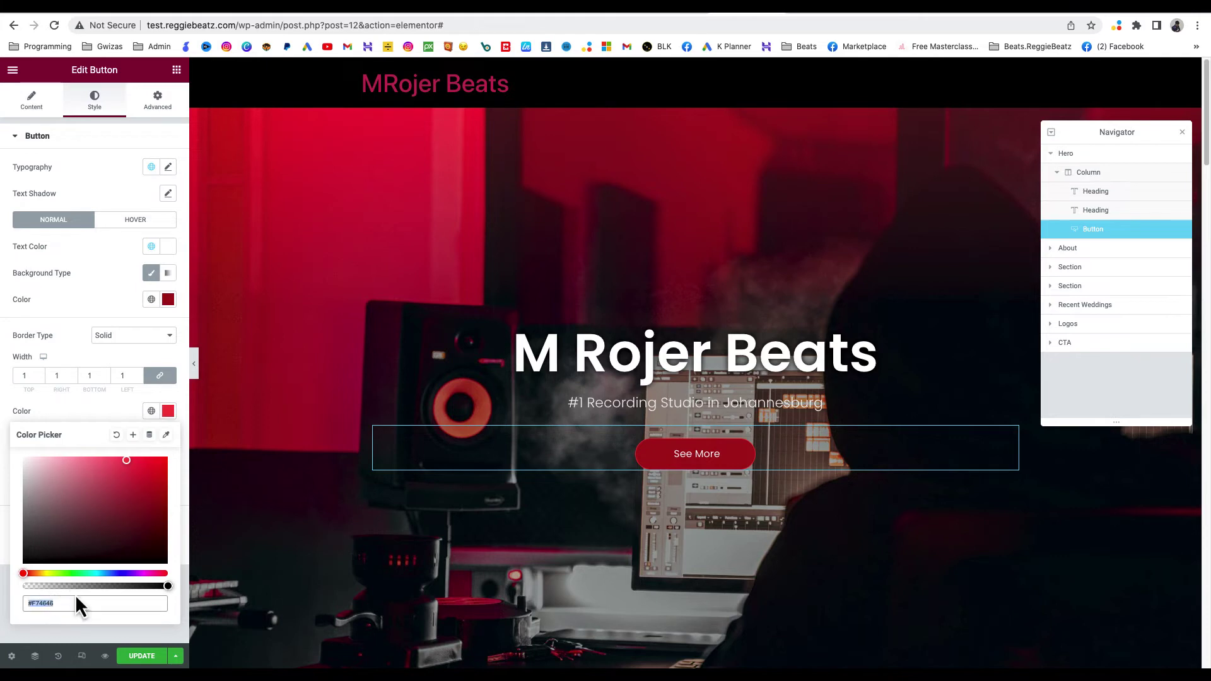
{"action": "left_click", "coordinate": [168, 299]}
{"action": "type", "text": "#F74646"}
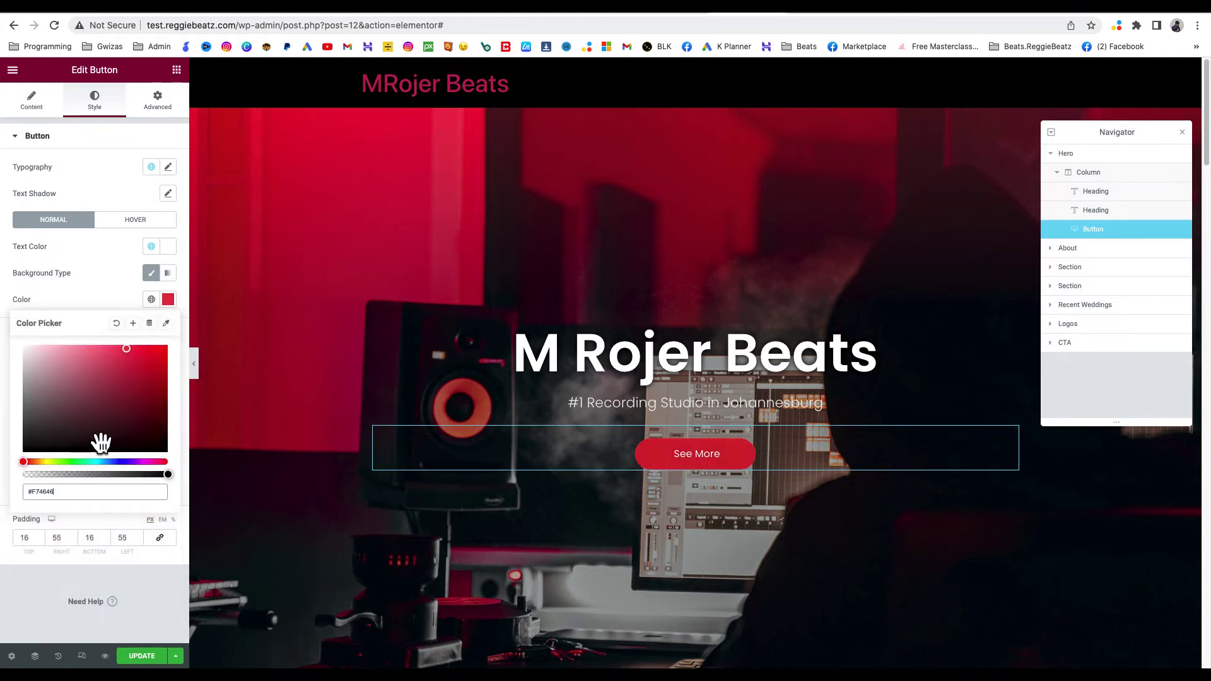
Set the See More button's hover text color to white
{"action": "left_click", "coordinate": [135, 219]}
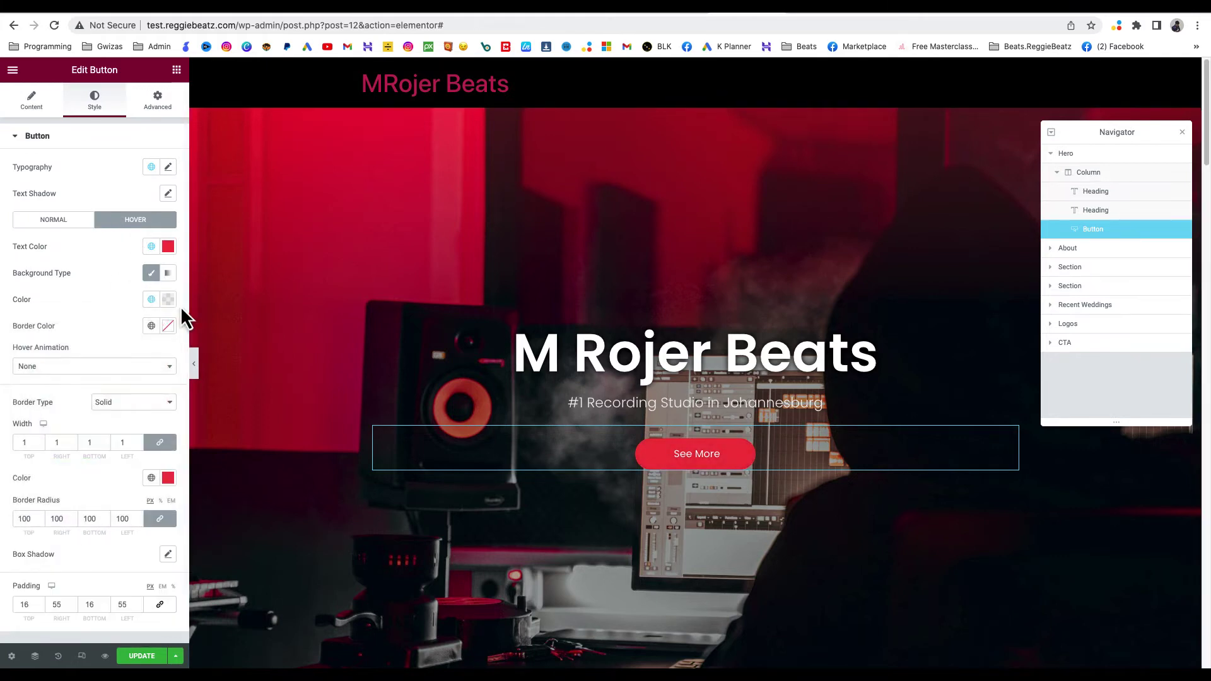
{"action": "left_click", "coordinate": [167, 245]}
{"action": "left_click_drag", "start_coordinate": [75, 335], "coordinate": [16, 427]}
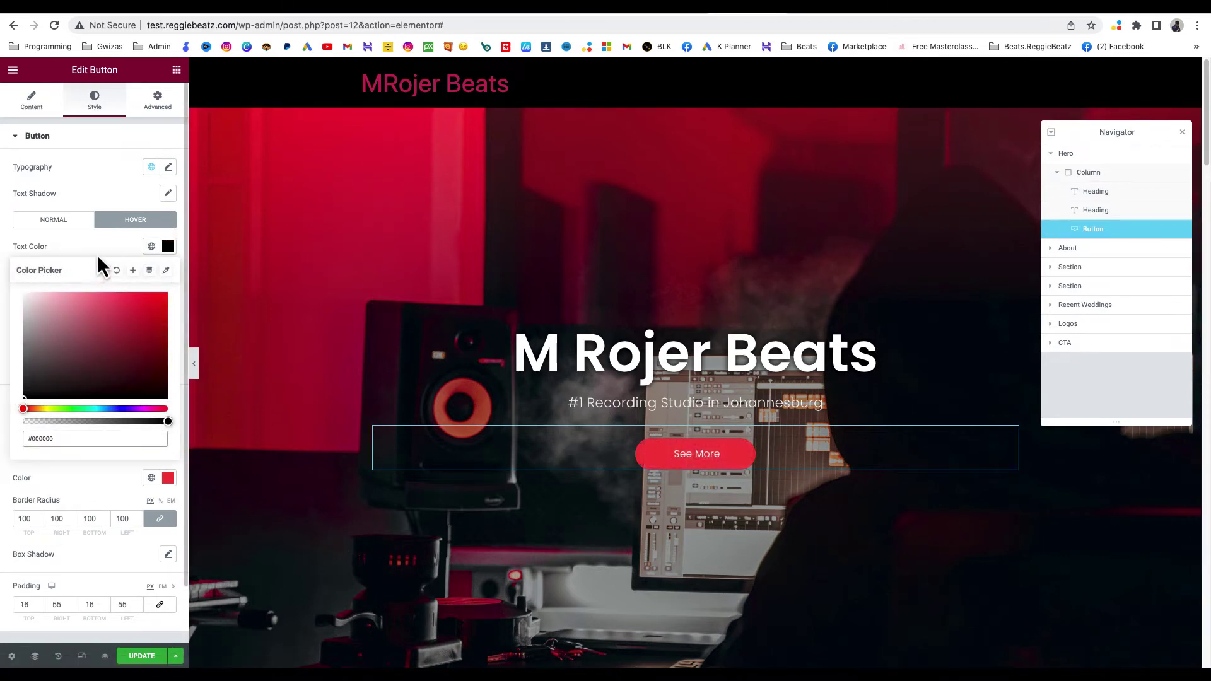
{"action": "left_click", "coordinate": [51, 243]}
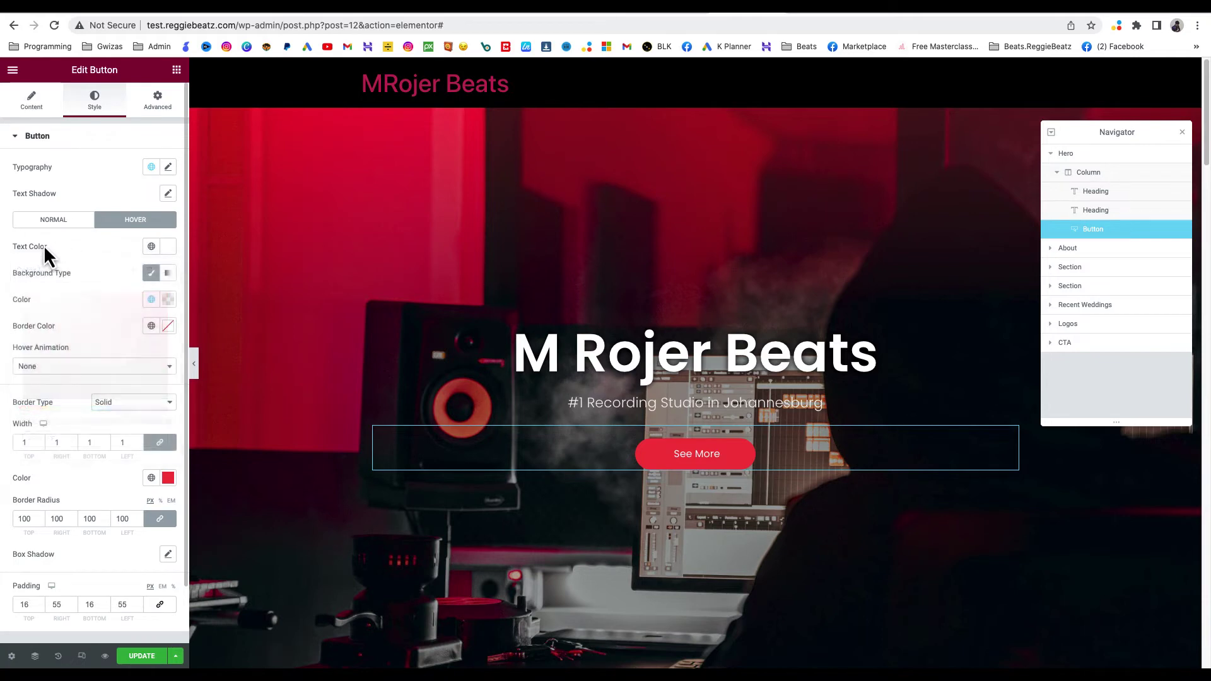
Set the See More button's hover background color to fully opaque black, #020101
{"action": "left_click", "coordinate": [168, 301]}
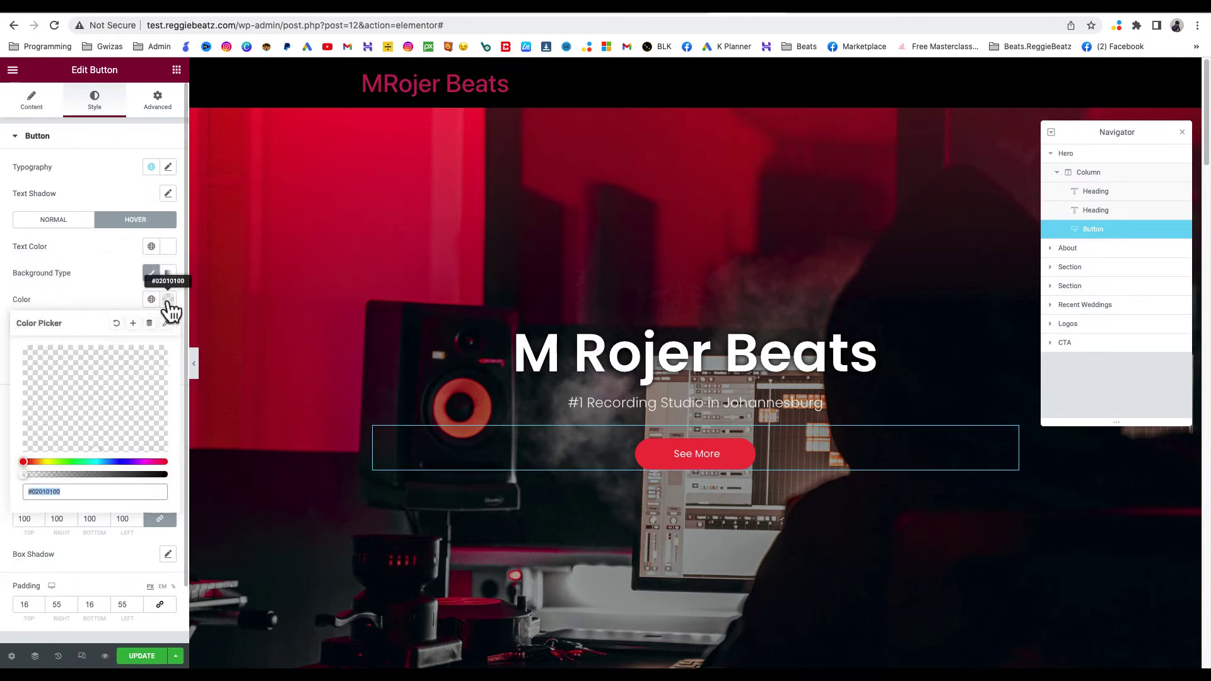
{"action": "left_click", "coordinate": [168, 302]}
{"action": "left_click", "coordinate": [168, 302]}
{"action": "left_click", "coordinate": [168, 304]}
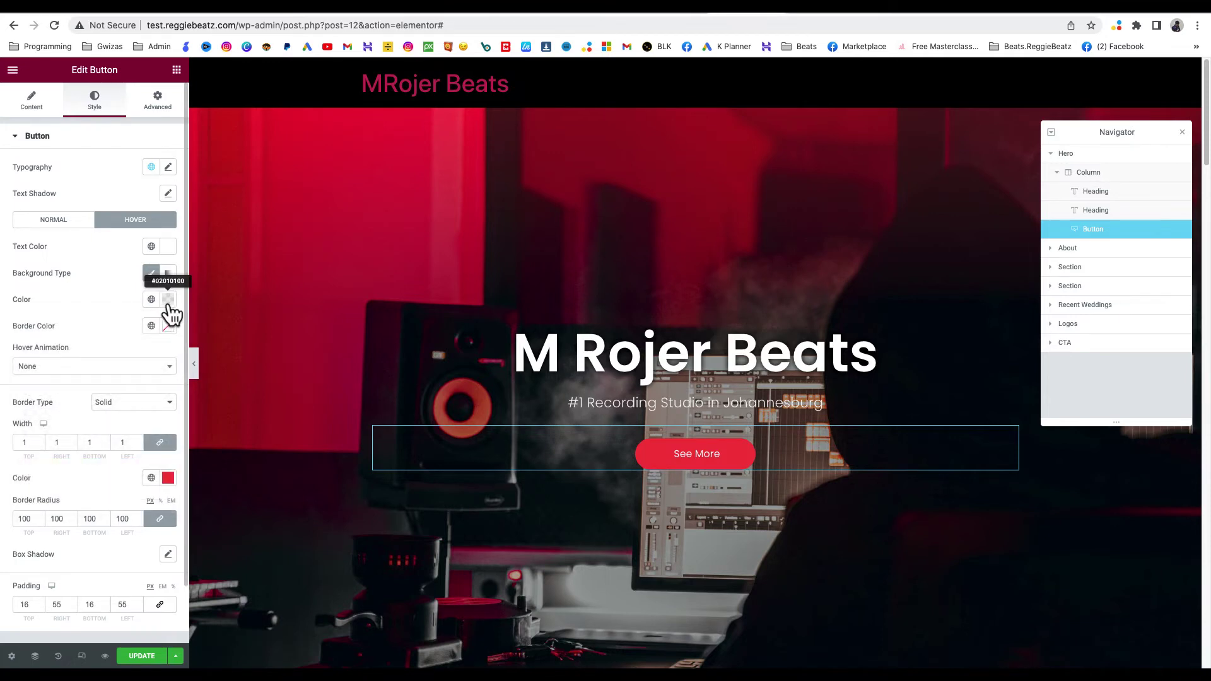
{"action": "left_click", "coordinate": [169, 303]}
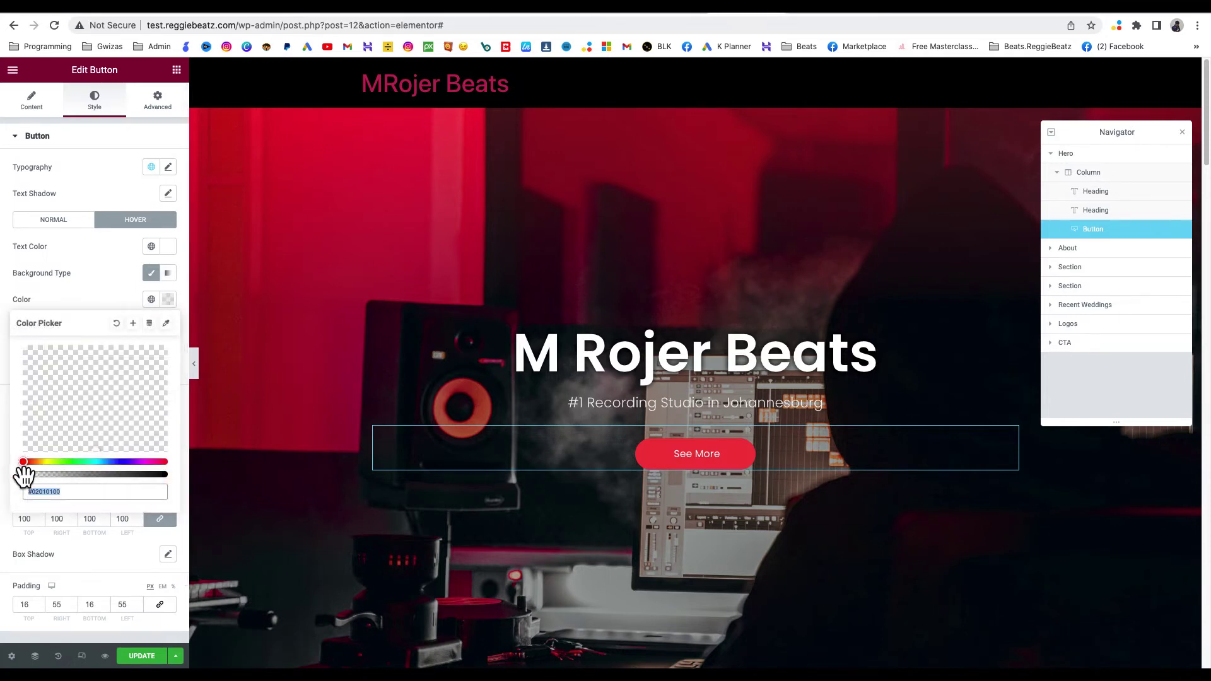
{"action": "left_click_drag", "start_coordinate": [22, 481], "coordinate": [104, 309]}
{"action": "left_click", "coordinate": [117, 297]}
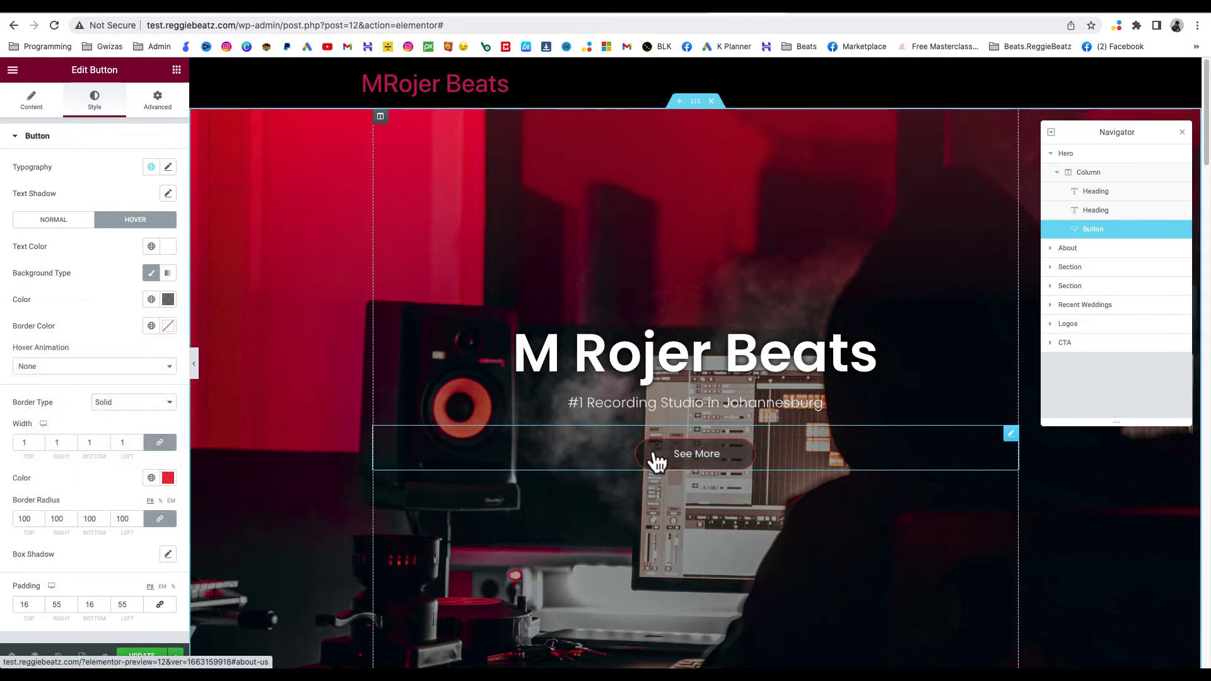
{"action": "left_click", "coordinate": [168, 299]}
{"action": "left_click_drag", "start_coordinate": [102, 481], "coordinate": [167, 481]}
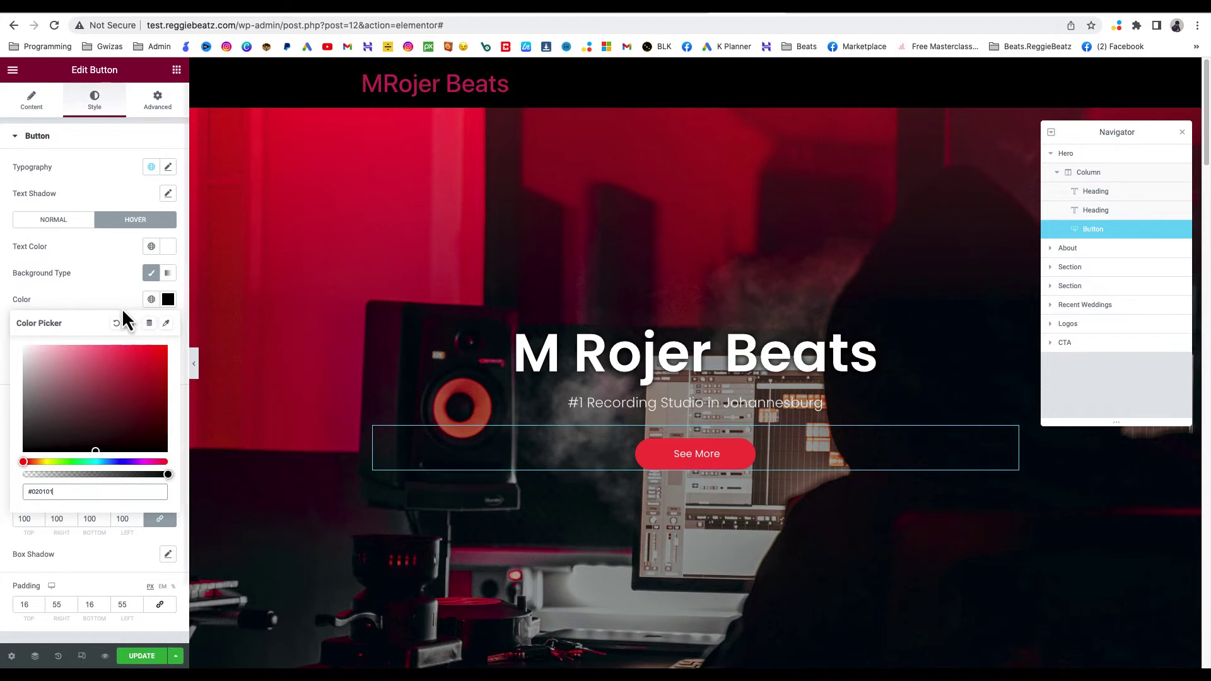
{"action": "left_click", "coordinate": [116, 290]}
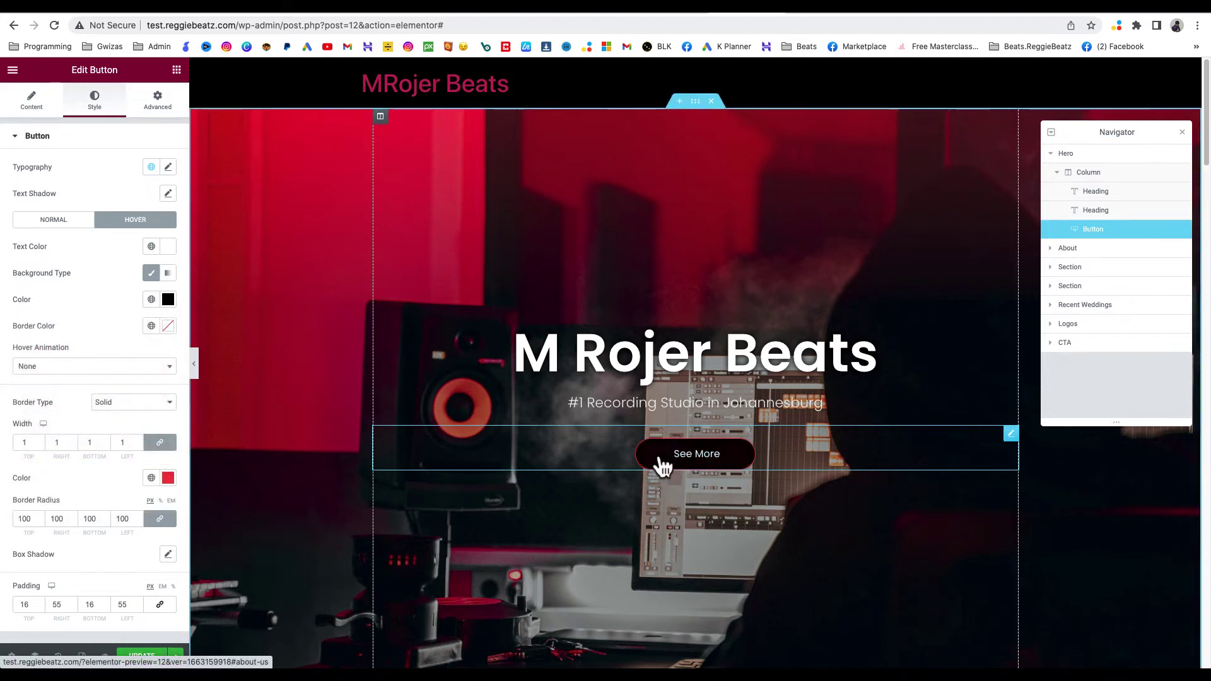
Open the About Us section's heading and description paragraph for editing to inspect their content
{"action": "scroll", "coordinate": [599, 465], "scroll_direction": "down", "scroll_amount": 8}
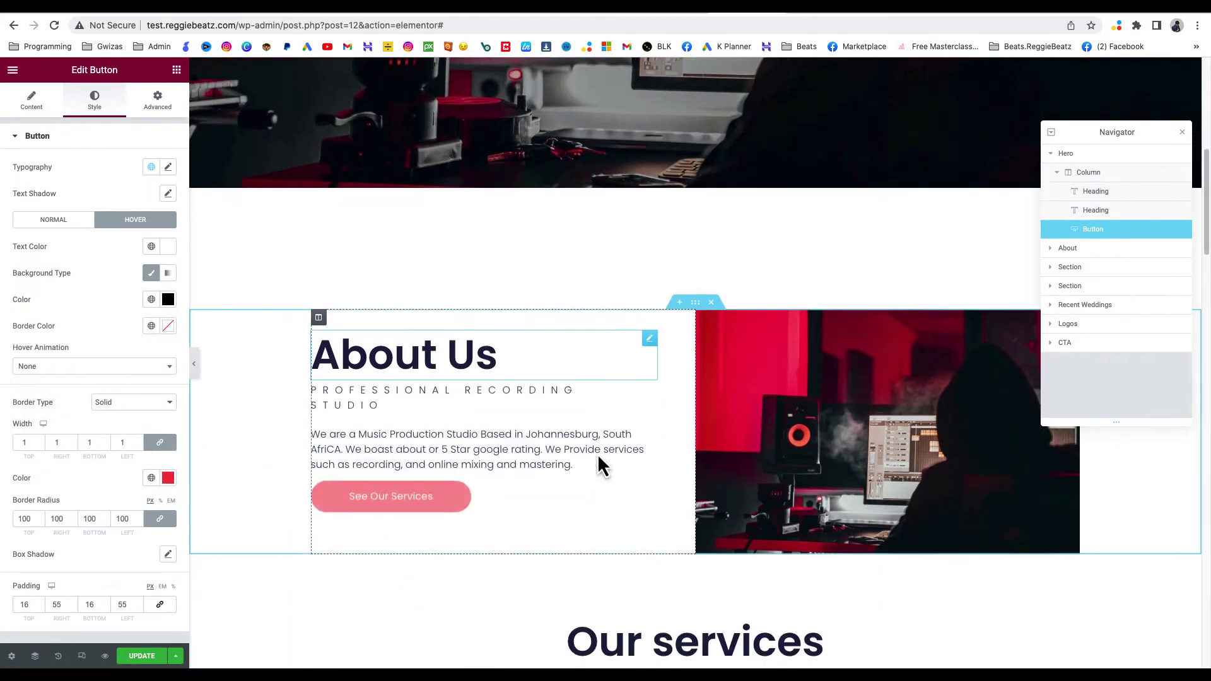
{"action": "left_click", "coordinate": [649, 331]}
{"action": "left_click", "coordinate": [549, 435]}
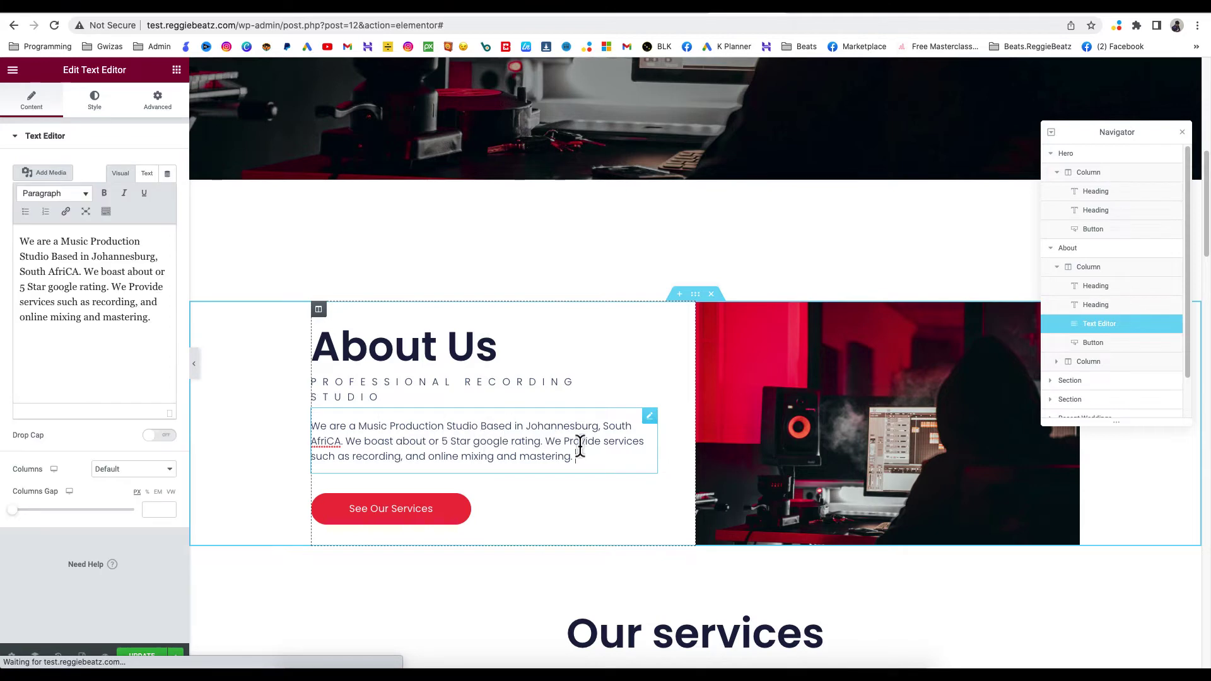
Replace the About Us section's image with the mixing console photo from the media library
{"action": "left_click", "coordinate": [754, 418]}
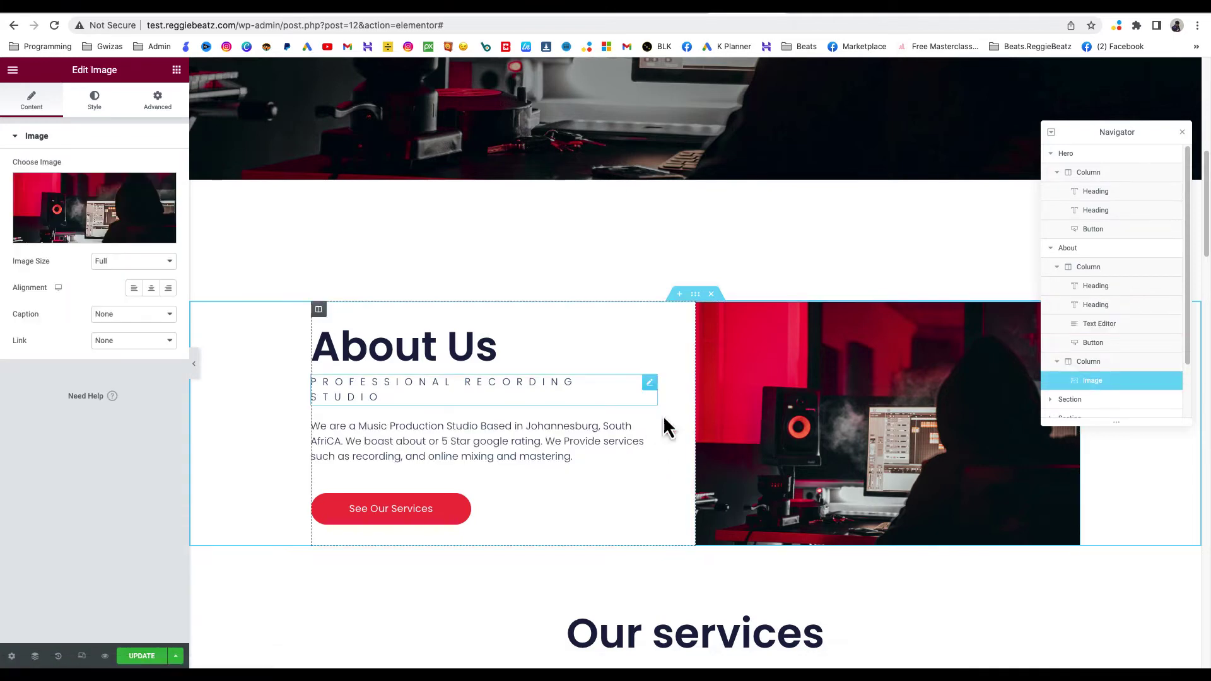
{"action": "mouse_move", "coordinate": [135, 197]}
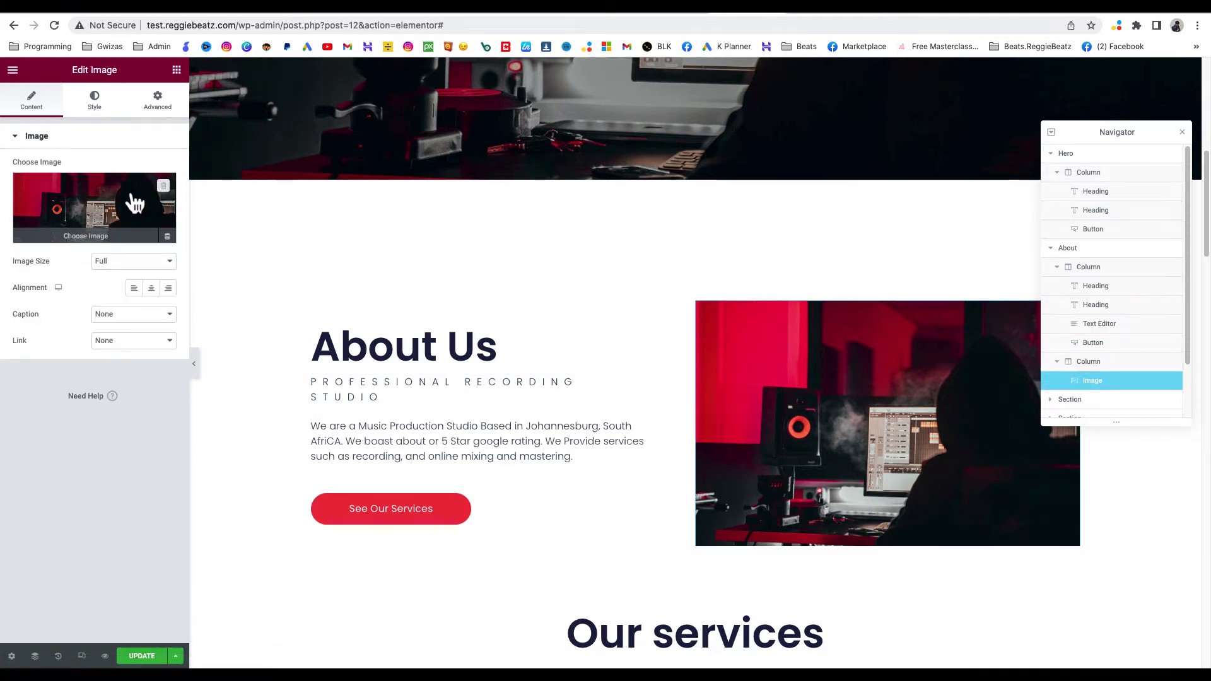
{"action": "left_click", "coordinate": [101, 210]}
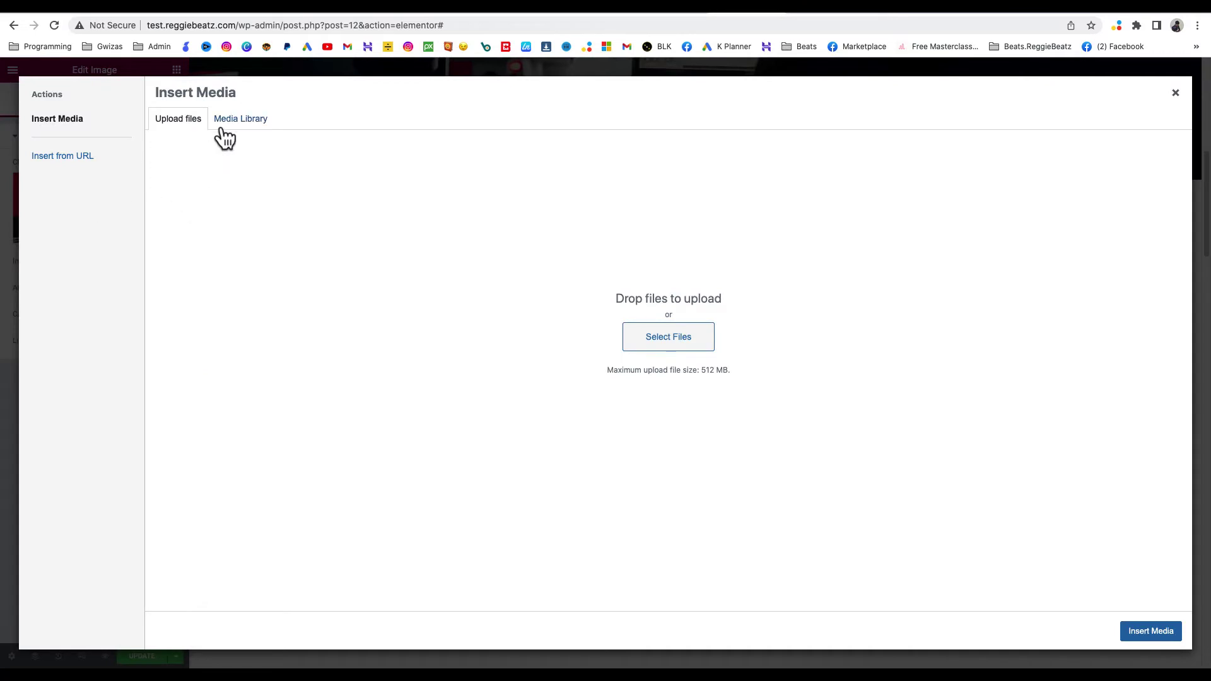
{"action": "left_click", "coordinate": [245, 134]}
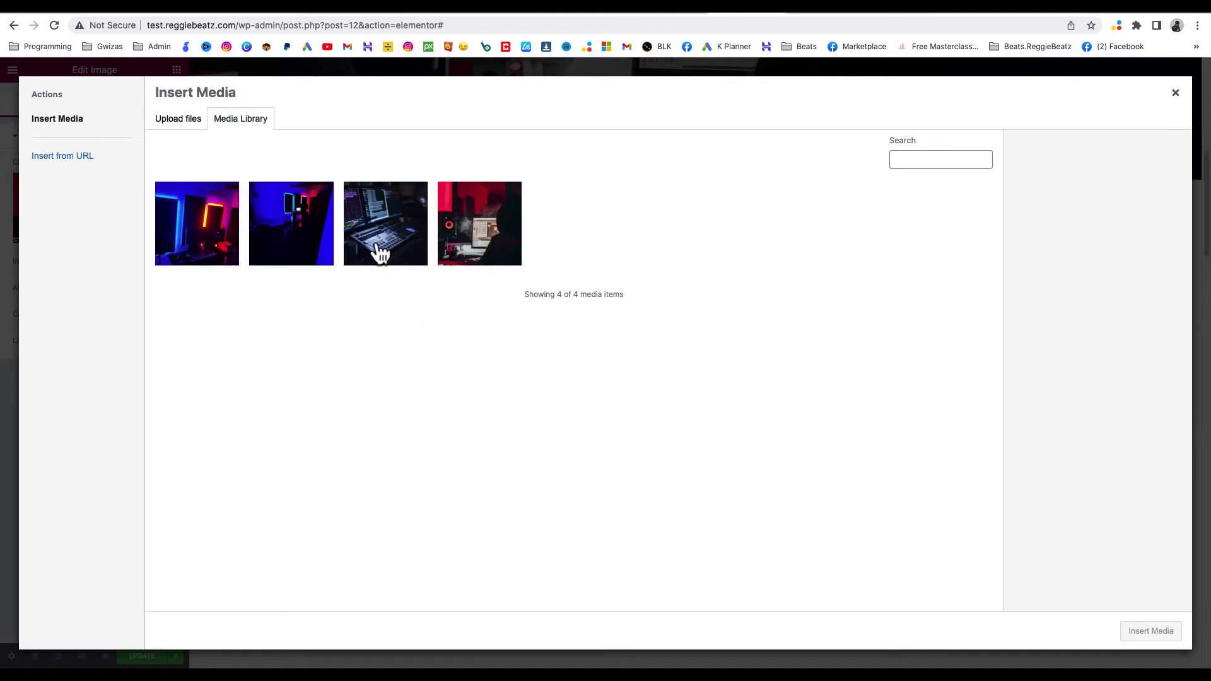
{"action": "left_click", "coordinate": [377, 252]}
{"action": "left_click", "coordinate": [1150, 632]}
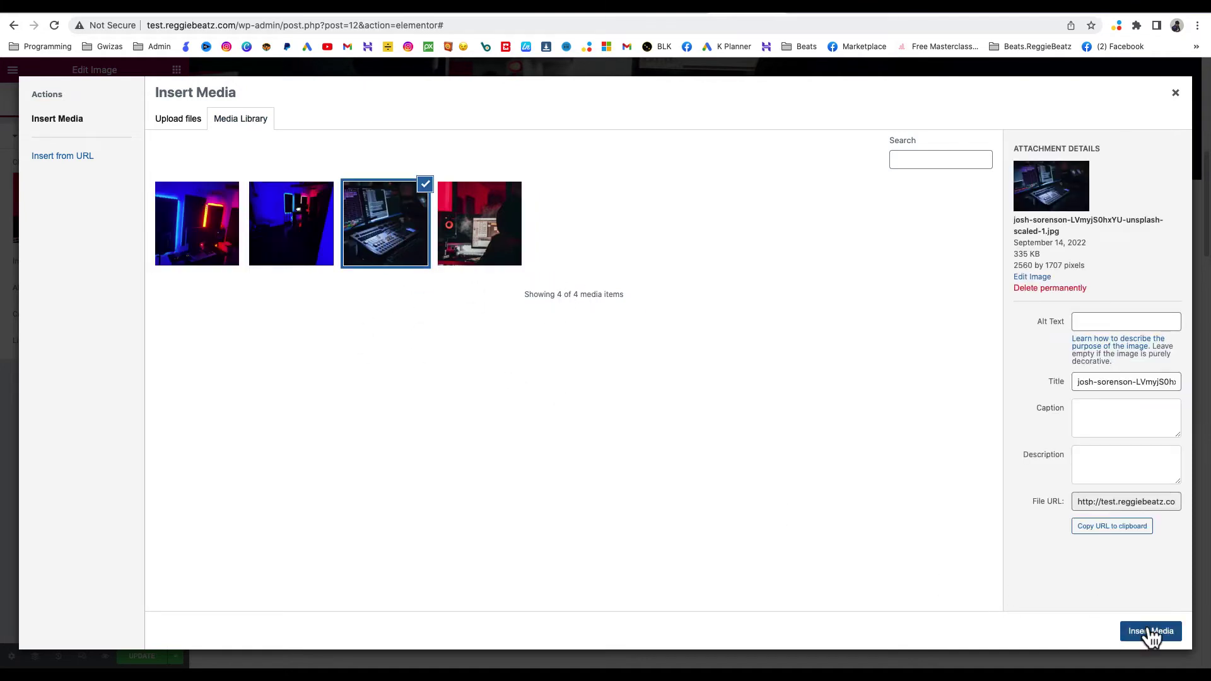
Inspect the content settings of the Recording and Mixing icon boxes in the Our services section
{"action": "scroll", "coordinate": [766, 511], "scroll_direction": "down", "scroll_amount": 6}
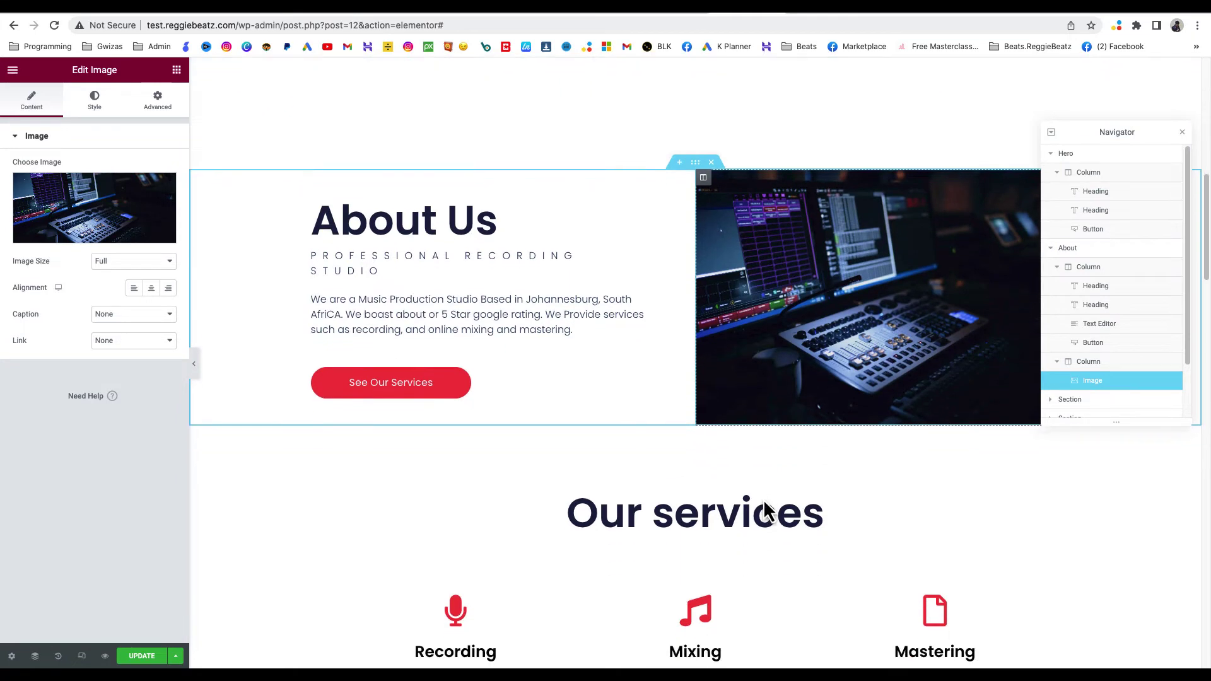
{"action": "scroll", "coordinate": [765, 503], "scroll_direction": "down", "scroll_amount": 1}
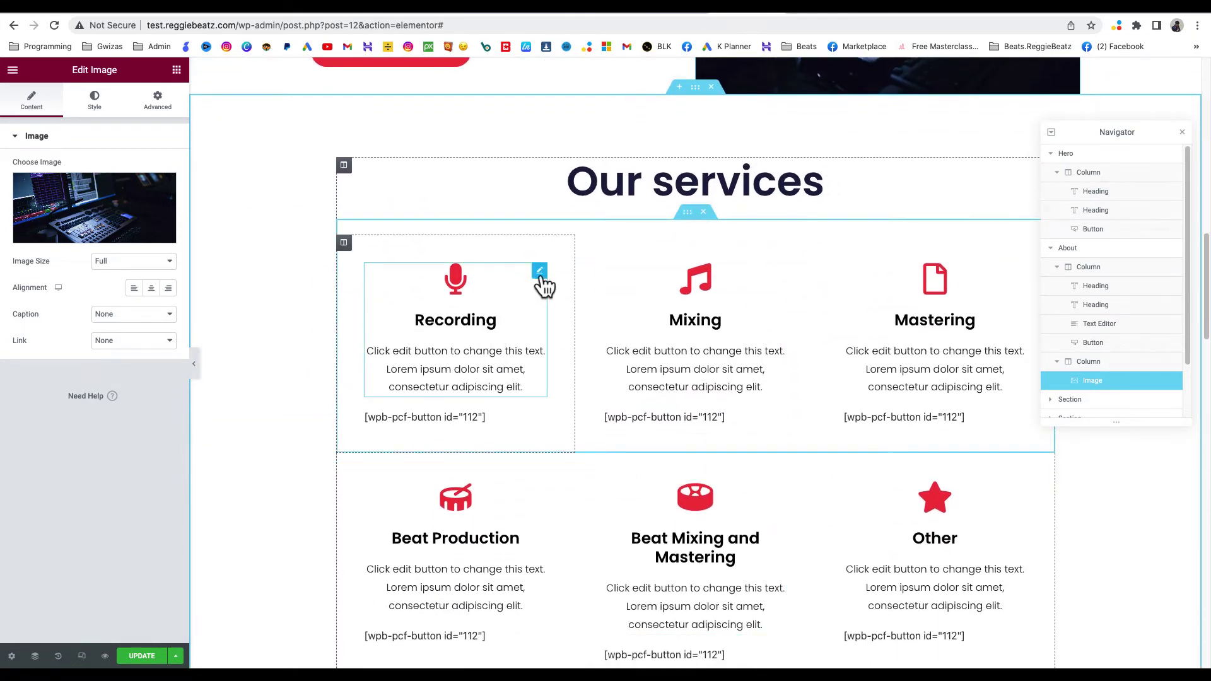
{"action": "left_click", "coordinate": [541, 277]}
{"action": "left_click", "coordinate": [780, 272]}
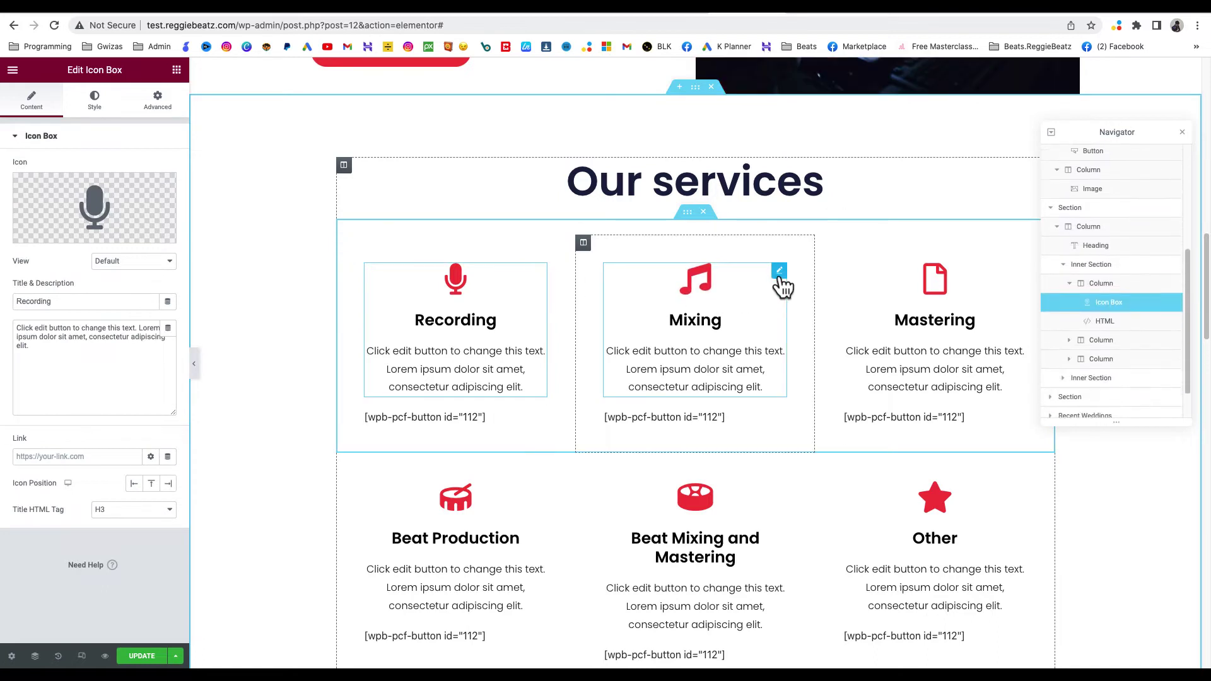
{"action": "mouse_move", "coordinate": [126, 220]}
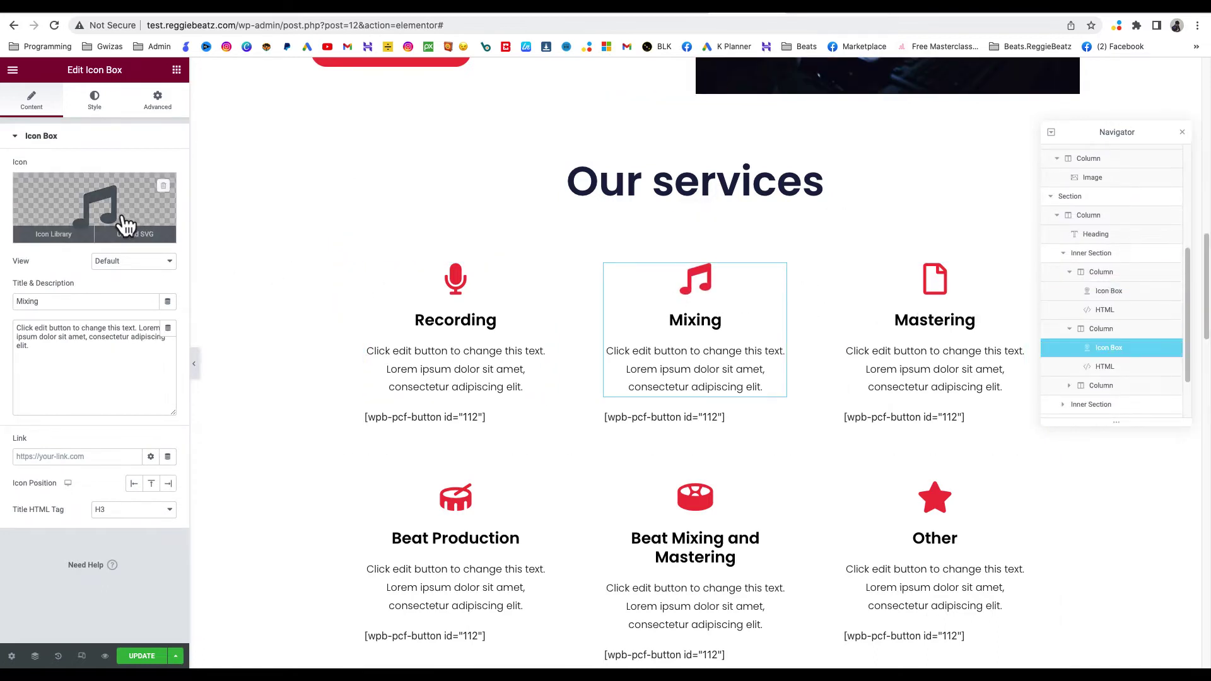
{"action": "scroll", "coordinate": [691, 351], "scroll_direction": "down", "scroll_amount": 1}
Try appending the test text "ghghgh" to the Recording service's description and remove it again
{"action": "left_click", "coordinate": [463, 362]}
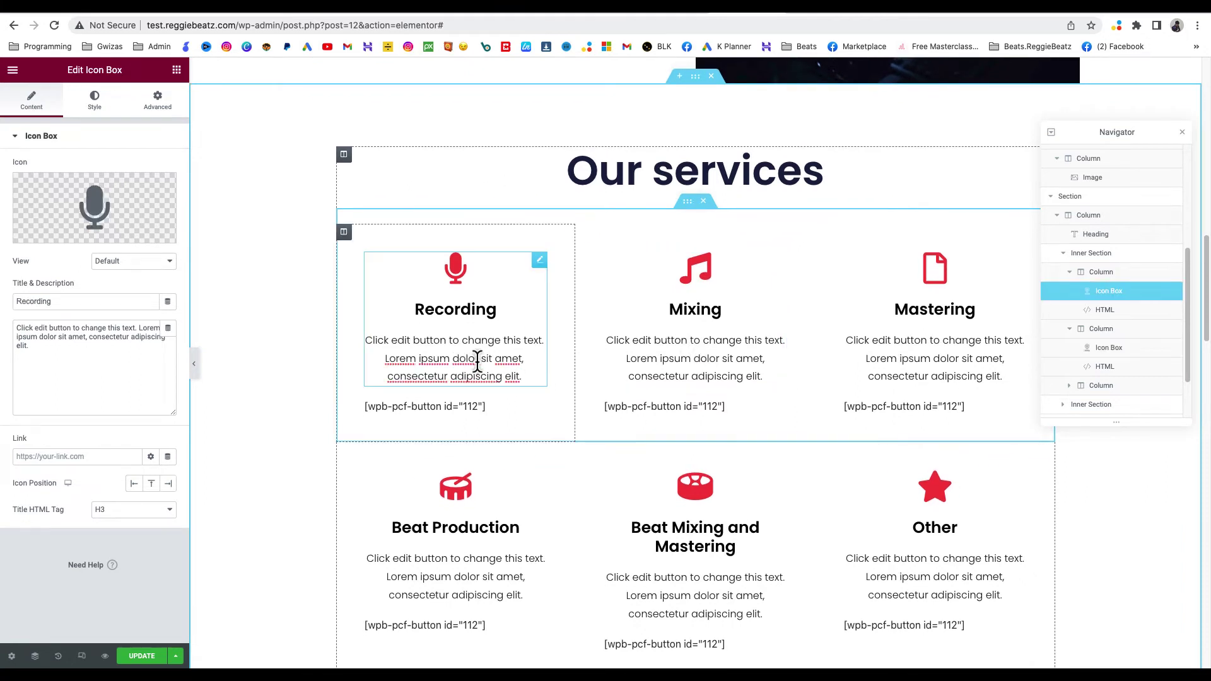
{"action": "left_click", "coordinate": [76, 355]}
{"action": "type", "text": "ghghgh"}
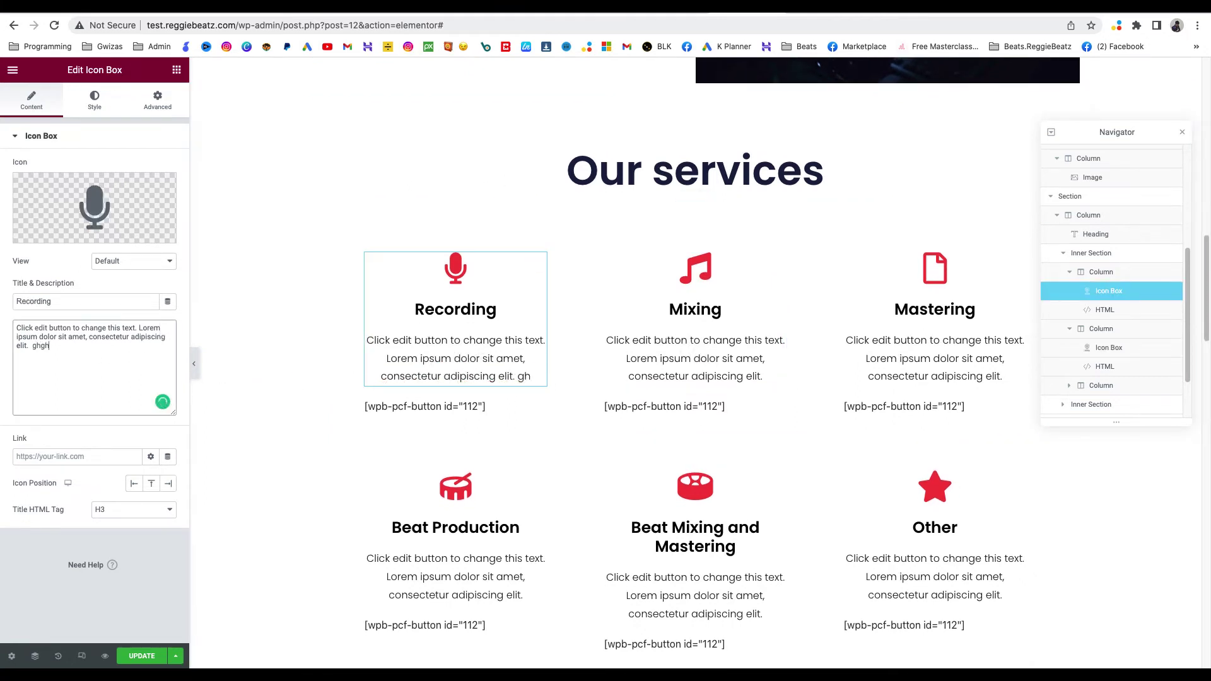
{"action": "key", "text": "BackSpace"}
{"action": "key", "text": "BackSpace"}
{"action": "key", "text": "BackSpace"}
{"action": "key", "text": "BackSpace"}
{"action": "key", "text": "BackSpace"}
{"action": "key", "text": "BackSpace"}
{"action": "key", "text": "BackSpace"}
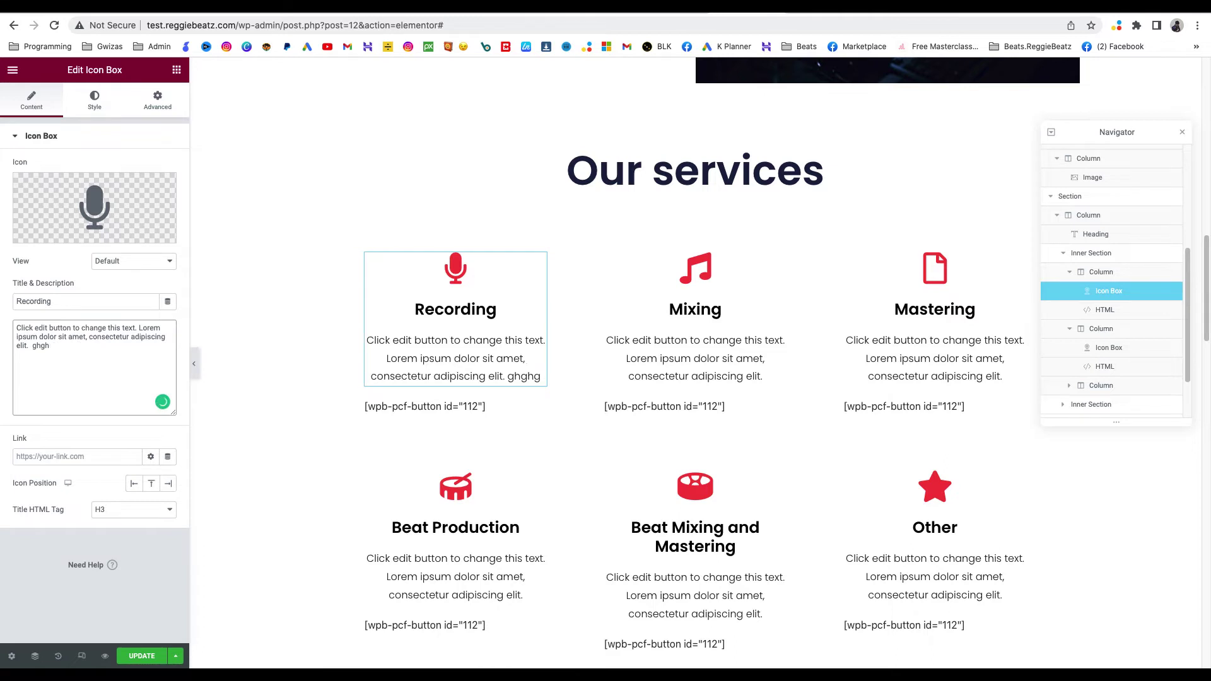
Examine the Recording icon box's style options and the HTML shortcode block beneath its description
{"action": "scroll", "coordinate": [278, 388], "scroll_direction": "down", "scroll_amount": 3}
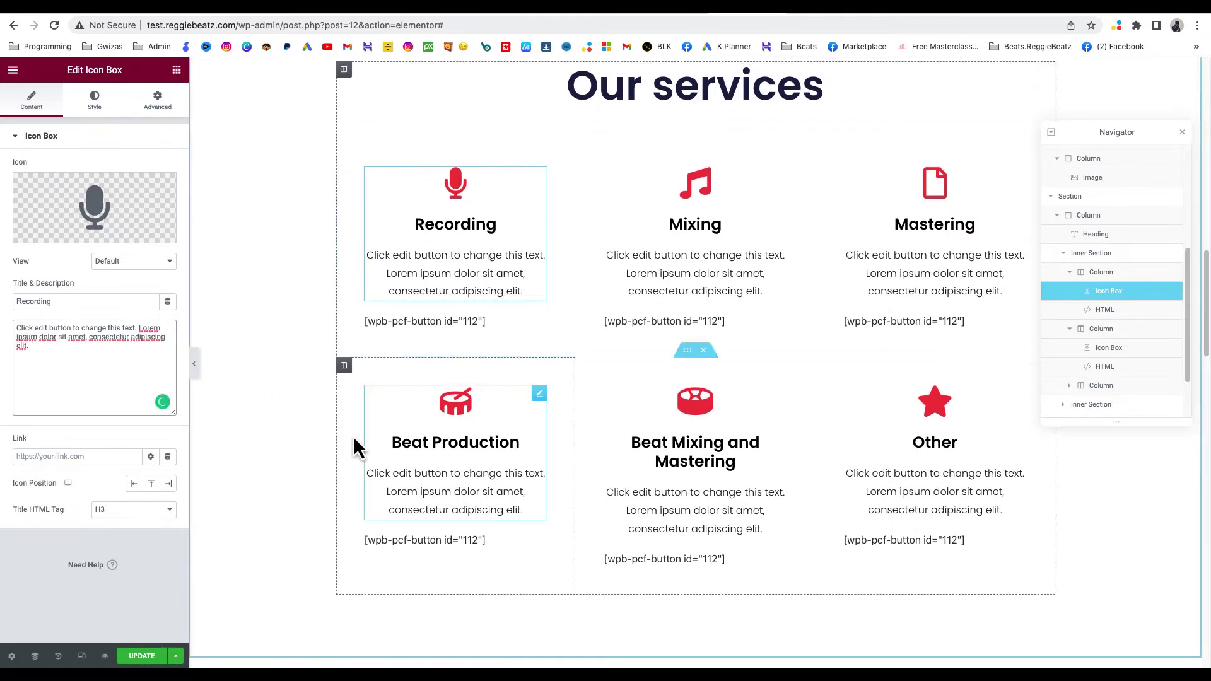
{"action": "left_click", "coordinate": [93, 104]}
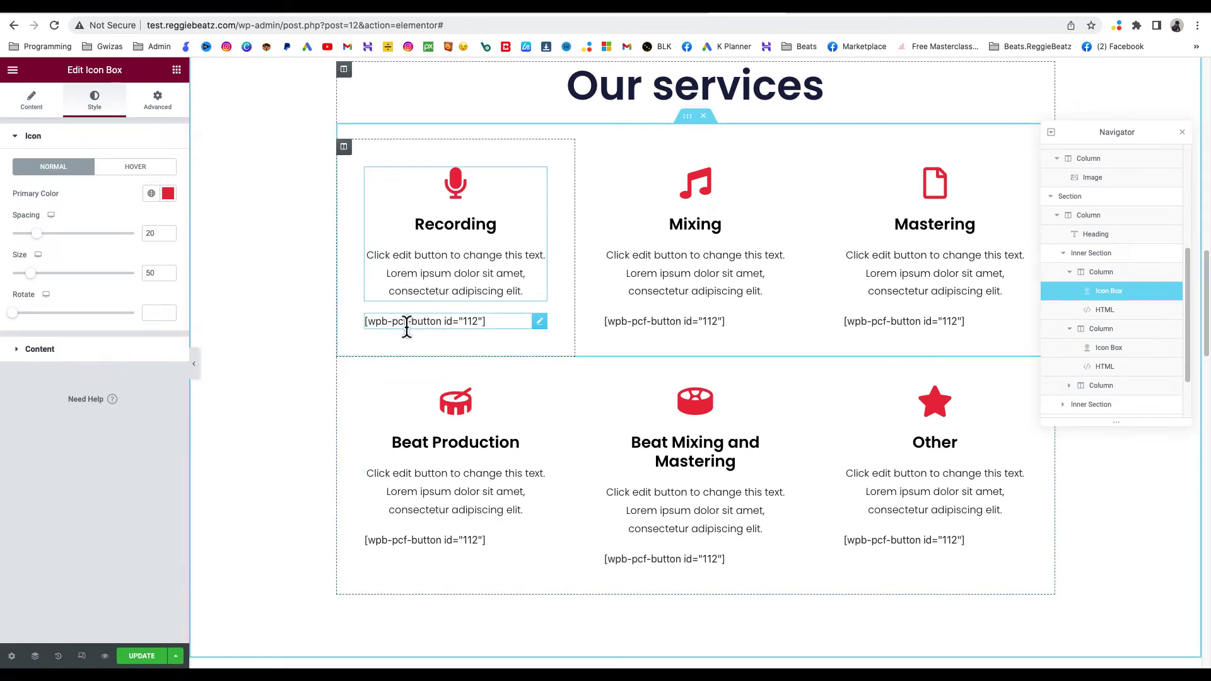
{"action": "left_click", "coordinate": [540, 323]}
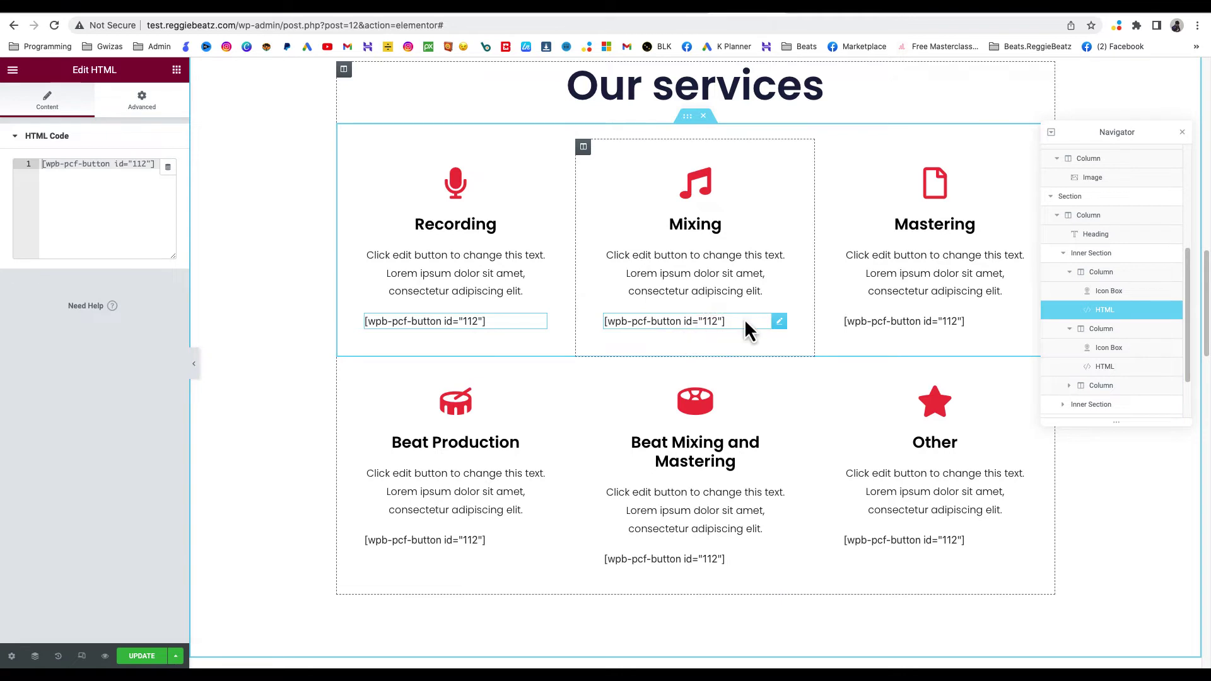
{"action": "scroll", "coordinate": [898, 452], "scroll_direction": "down", "scroll_amount": 2}
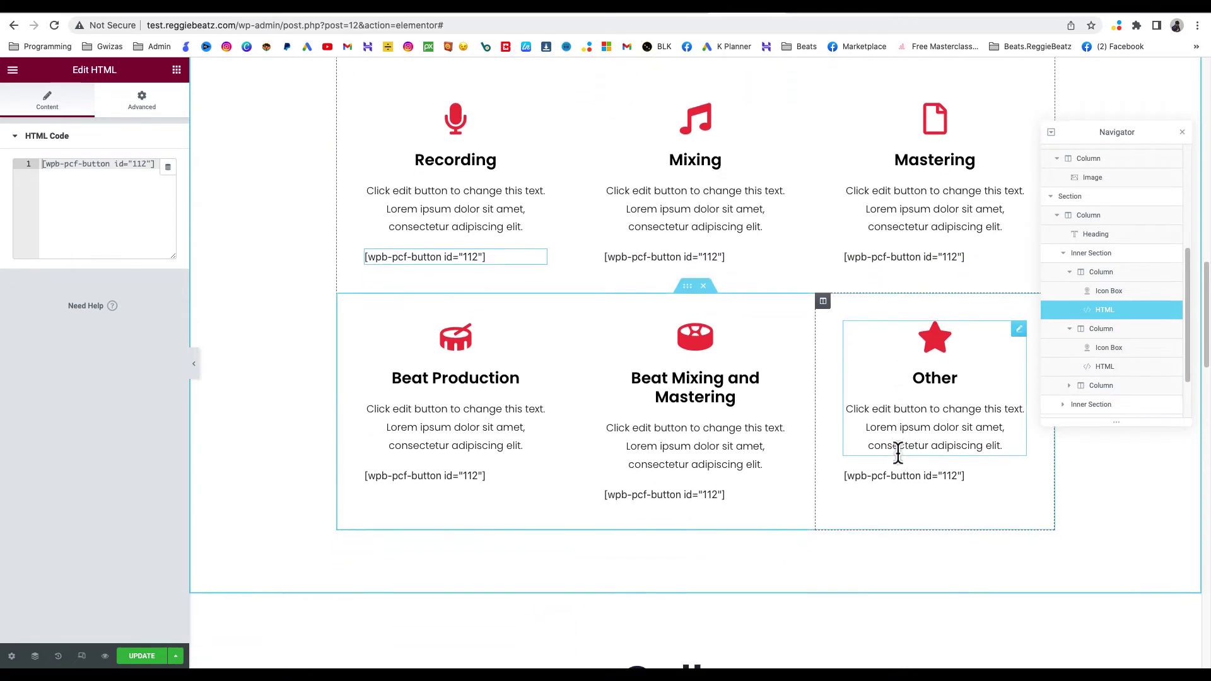
{"action": "scroll", "coordinate": [898, 452], "scroll_direction": "down", "scroll_amount": 1}
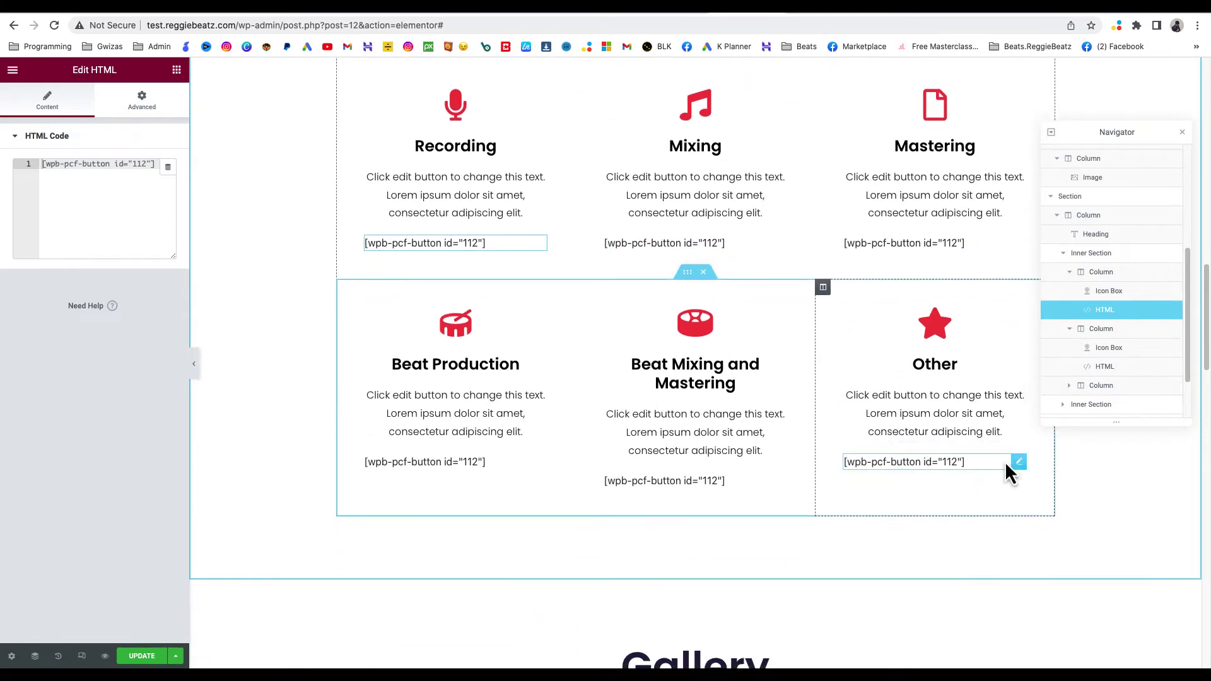
Open the Gallery section's image gallery for editing, closing the enlarged photo preview along the way
{"action": "scroll", "coordinate": [944, 490], "scroll_direction": "down", "scroll_amount": 6}
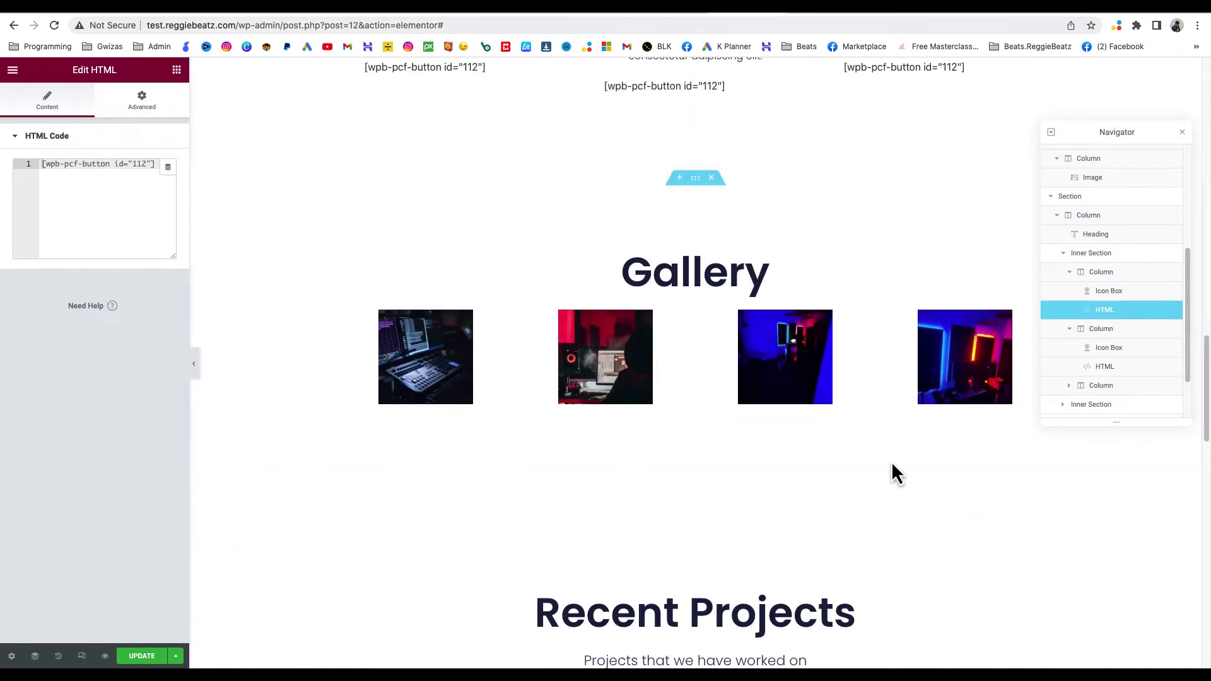
{"action": "left_click", "coordinate": [648, 377]}
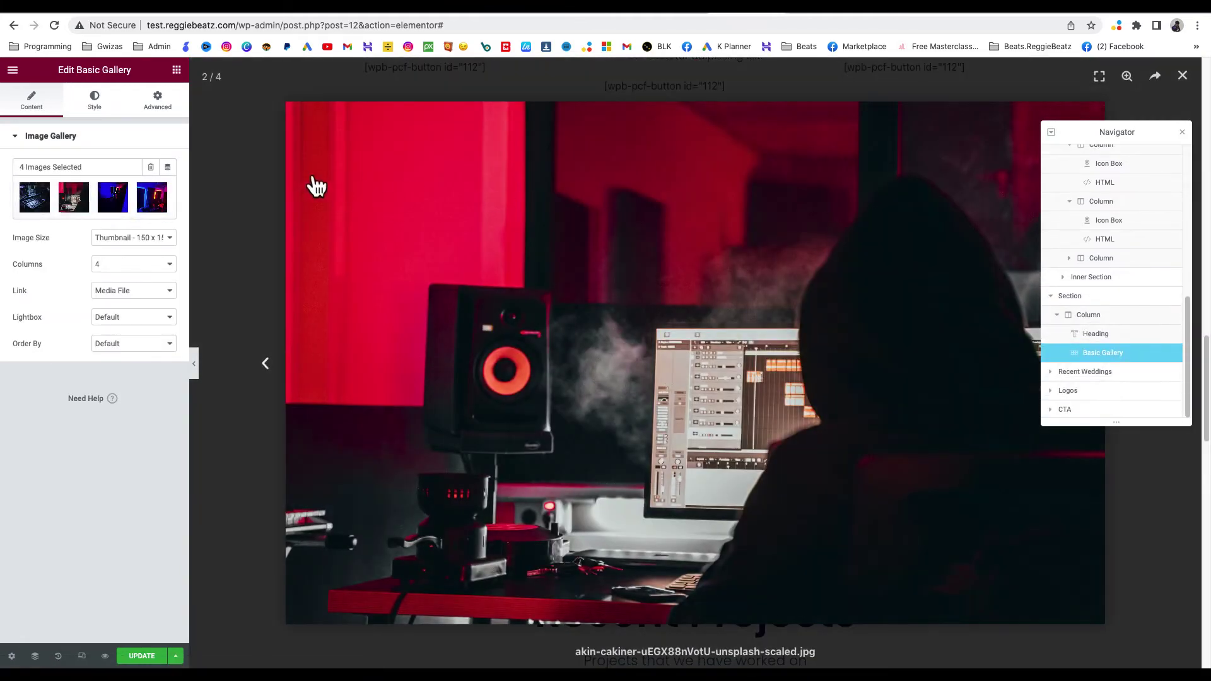
{"action": "left_click", "coordinate": [1190, 74]}
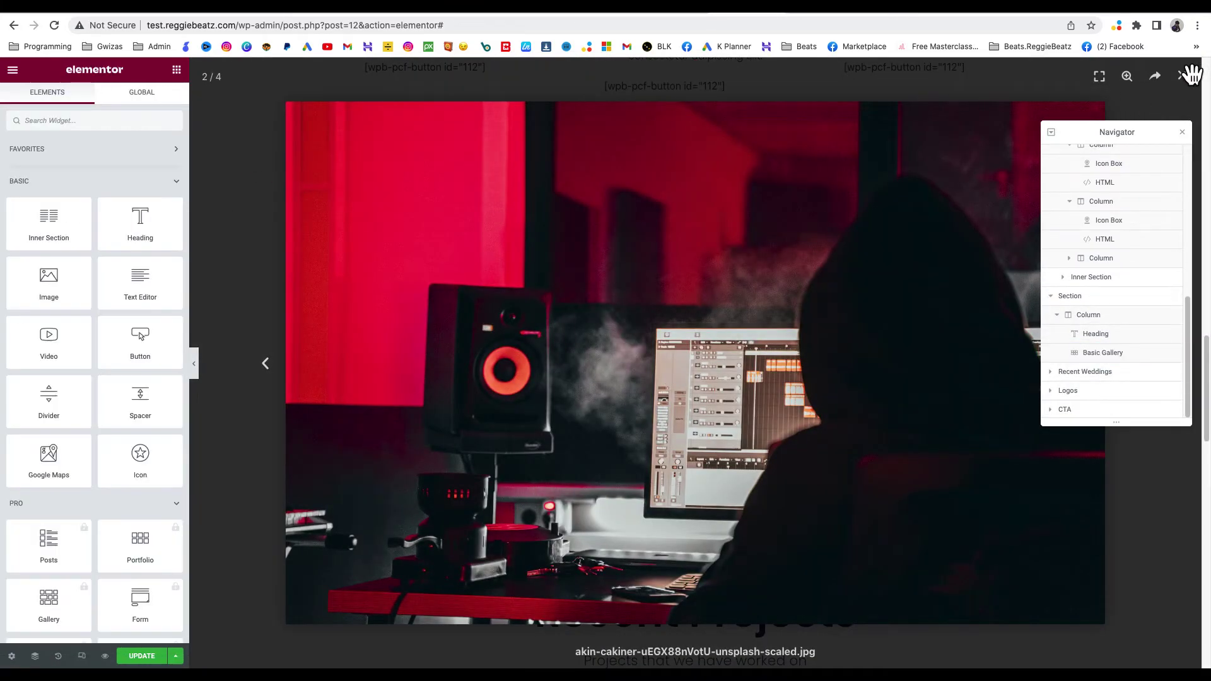
{"action": "left_click", "coordinate": [1189, 79]}
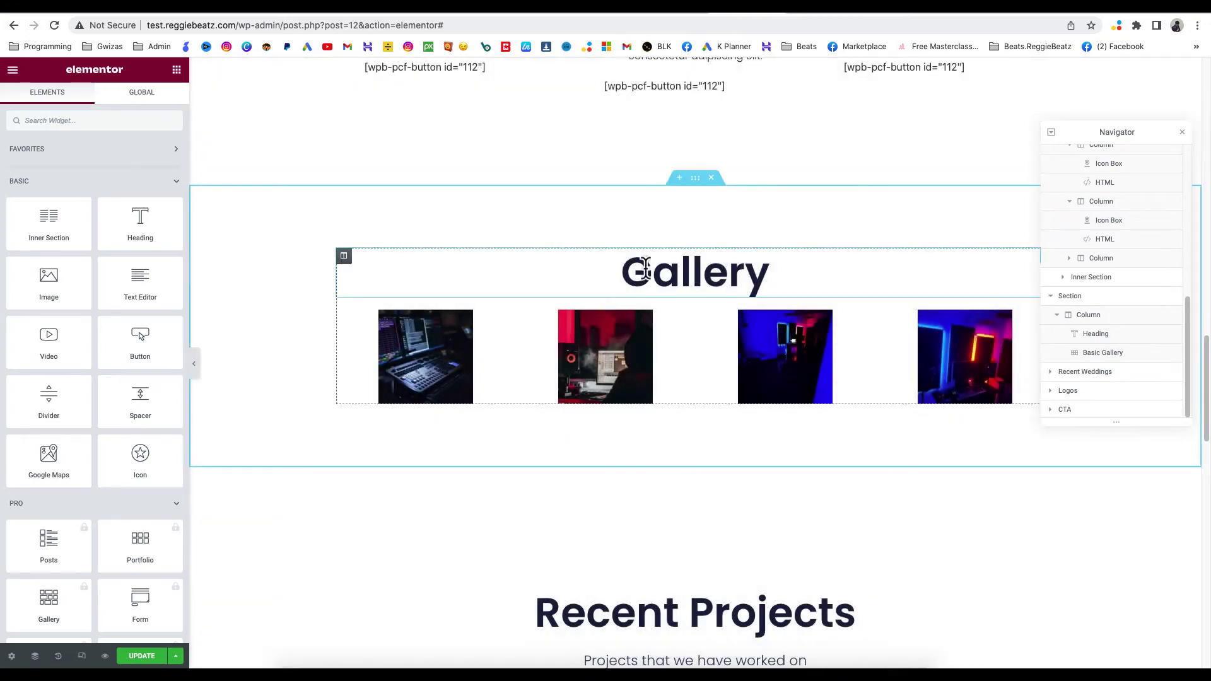
{"action": "left_click", "coordinate": [687, 357]}
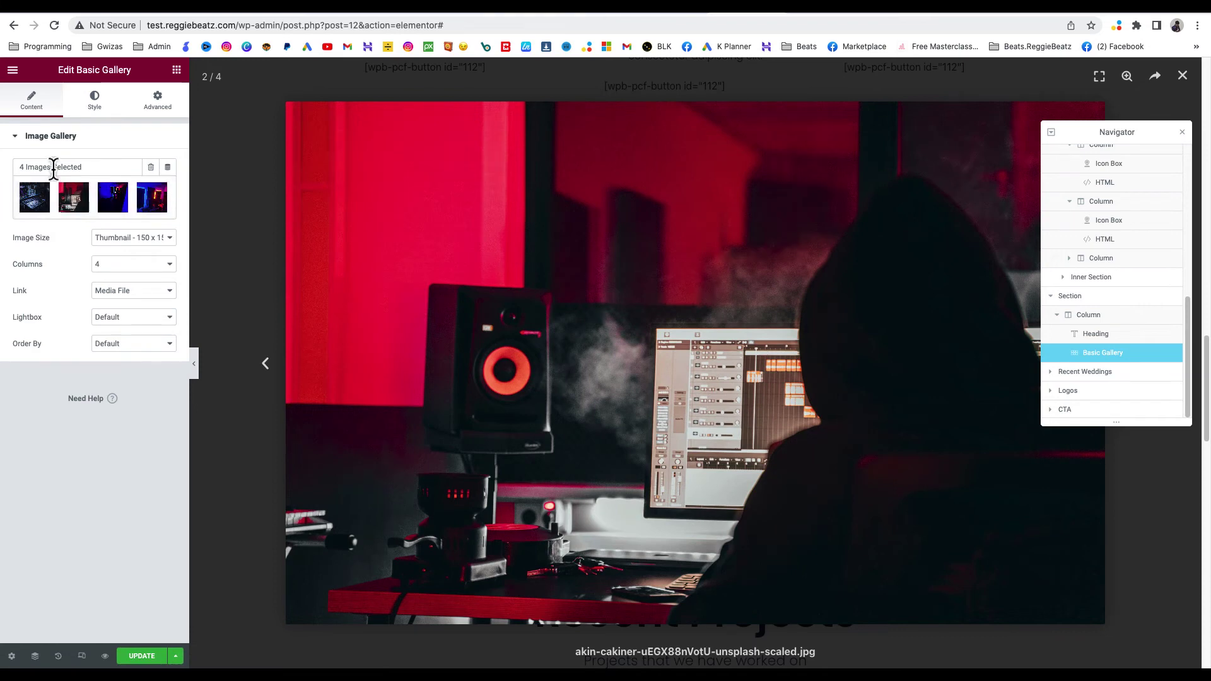
Examine the Lightbox options of the gallery widget, collapse its image settings and close the enlarged photo preview
{"action": "left_click", "coordinate": [112, 319]}
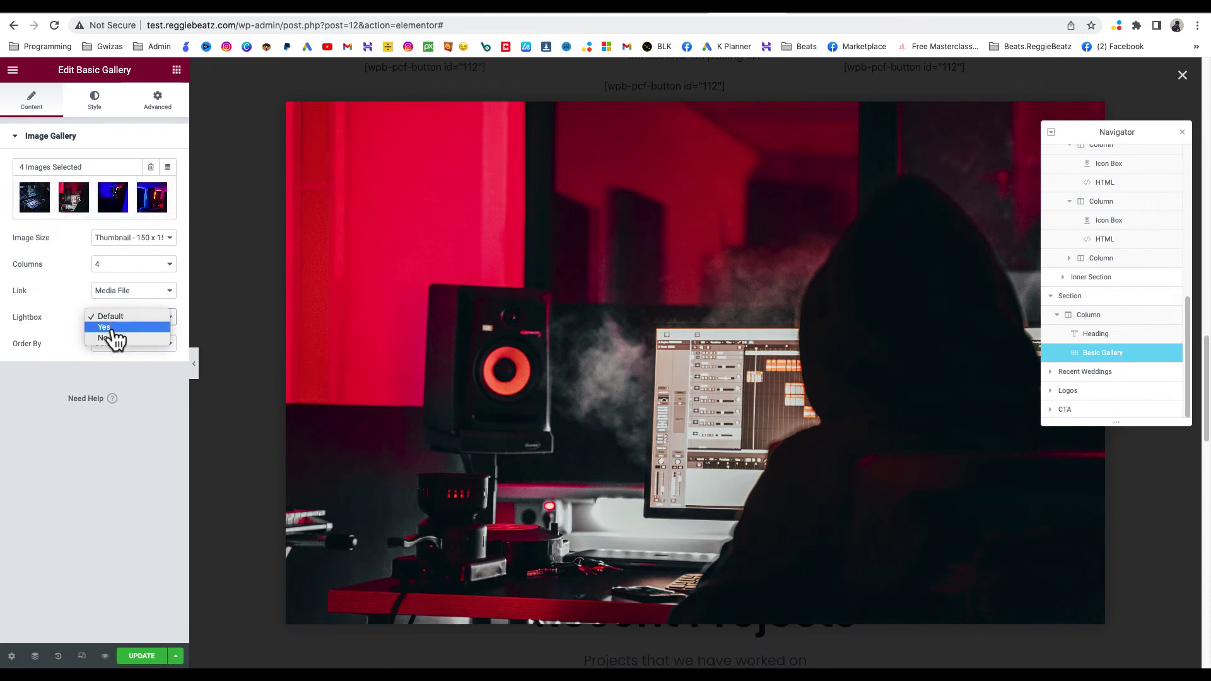
{"action": "left_click", "coordinate": [105, 328]}
{"action": "left_click", "coordinate": [117, 321]}
{"action": "left_click", "coordinate": [116, 319]}
{"action": "left_click", "coordinate": [20, 140]}
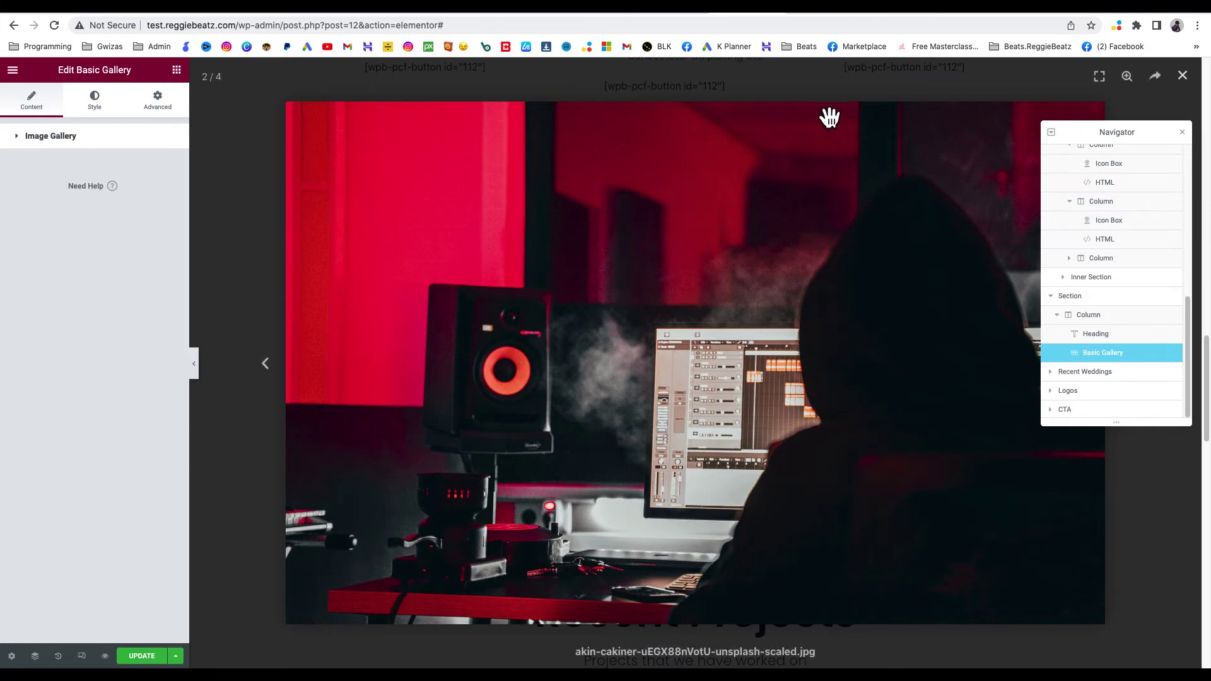
{"action": "left_click", "coordinate": [1181, 77]}
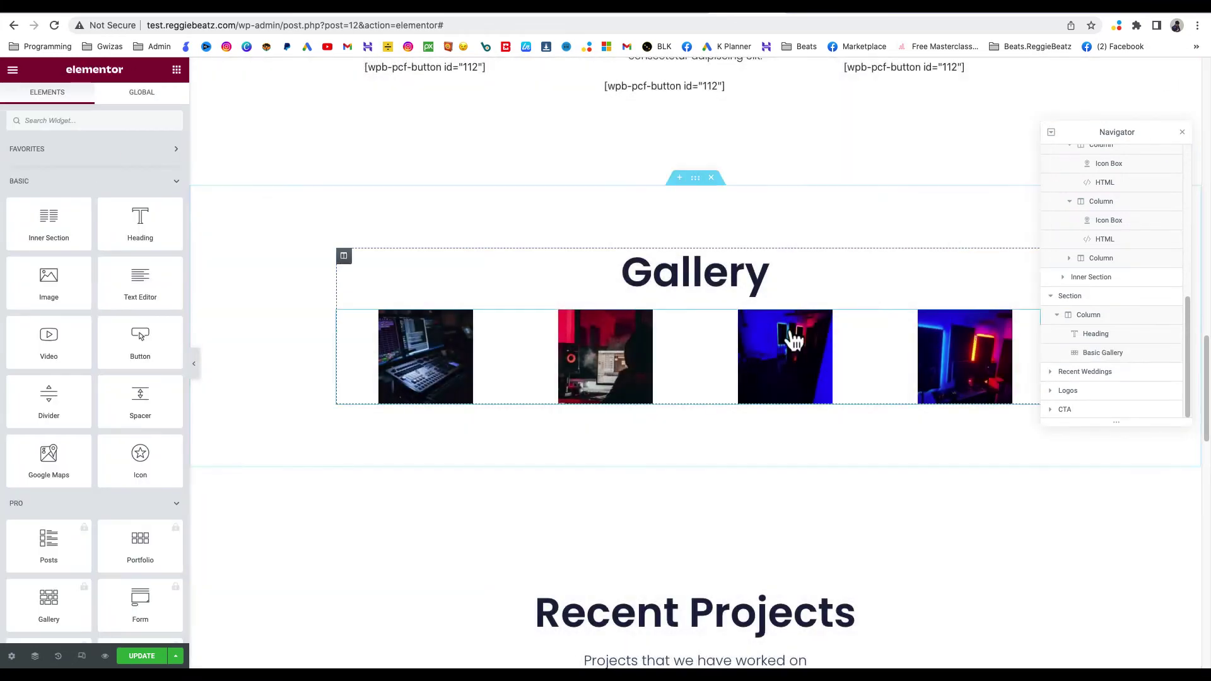
Close the Navigator so the SoundCloud player in the Recent Projects section is fully uncovered
{"action": "scroll", "coordinate": [694, 351], "scroll_direction": "down", "scroll_amount": 1}
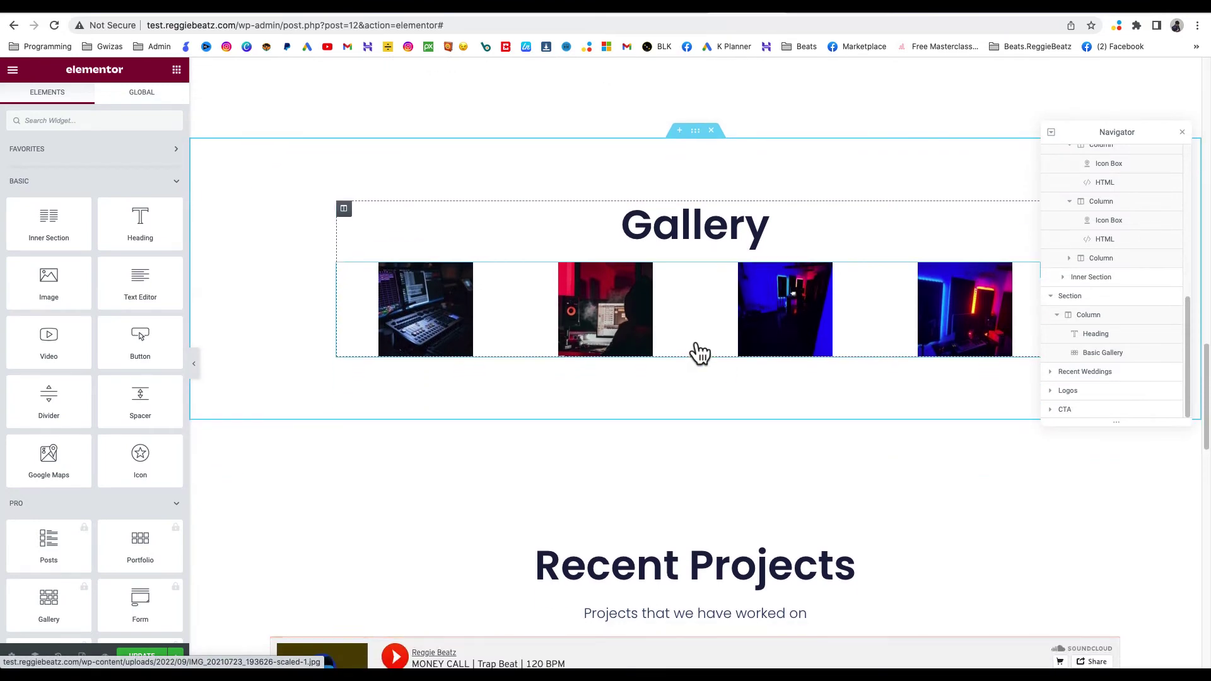
{"action": "scroll", "coordinate": [868, 301], "scroll_direction": "down", "scroll_amount": 3}
{"action": "scroll", "coordinate": [932, 287], "scroll_direction": "down", "scroll_amount": 3}
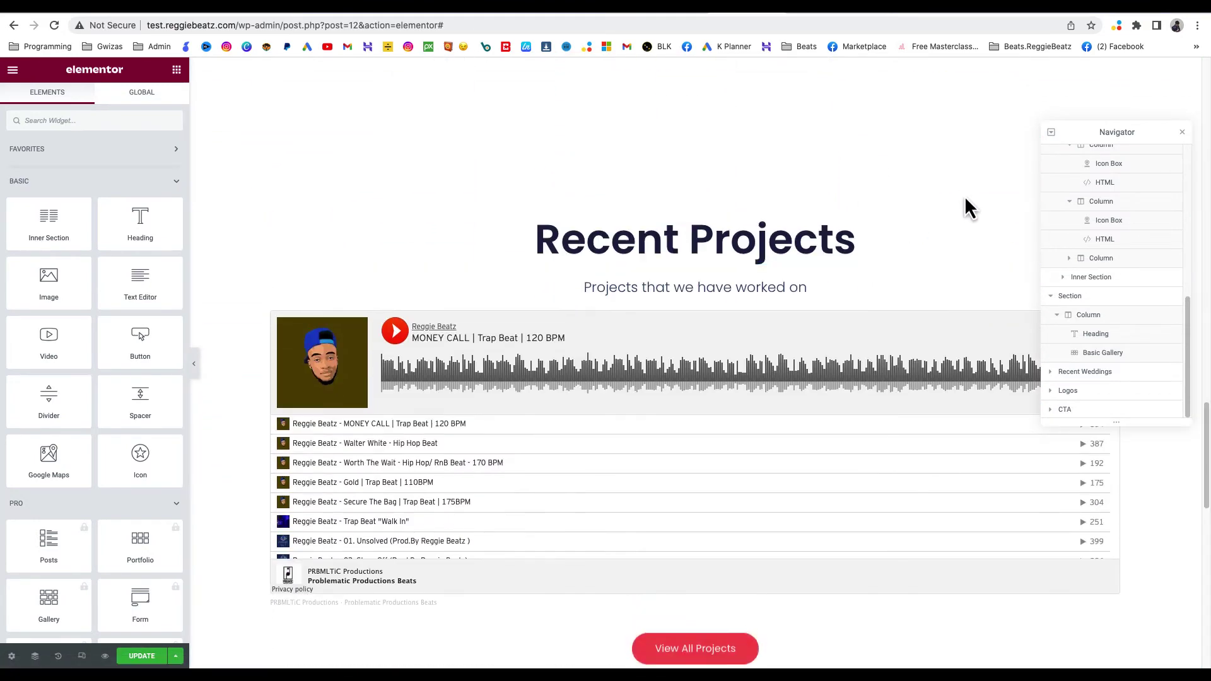
{"action": "scroll", "coordinate": [820, 237], "scroll_direction": "down", "scroll_amount": 1}
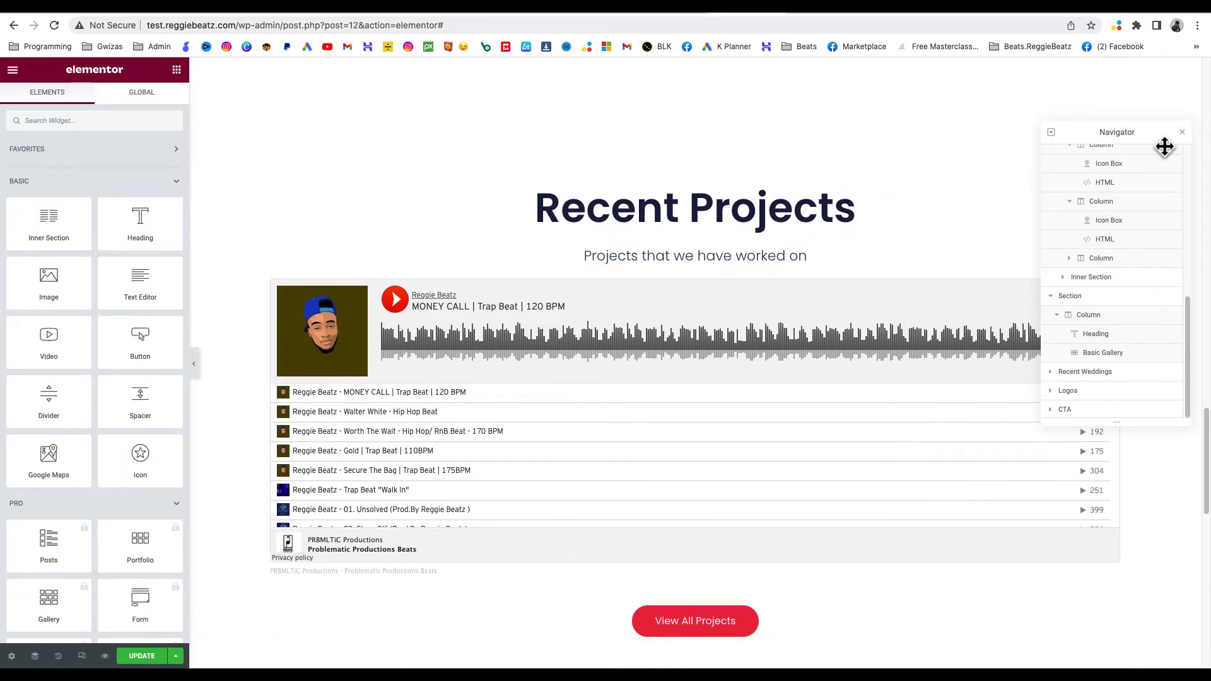
{"action": "left_click", "coordinate": [1181, 133]}
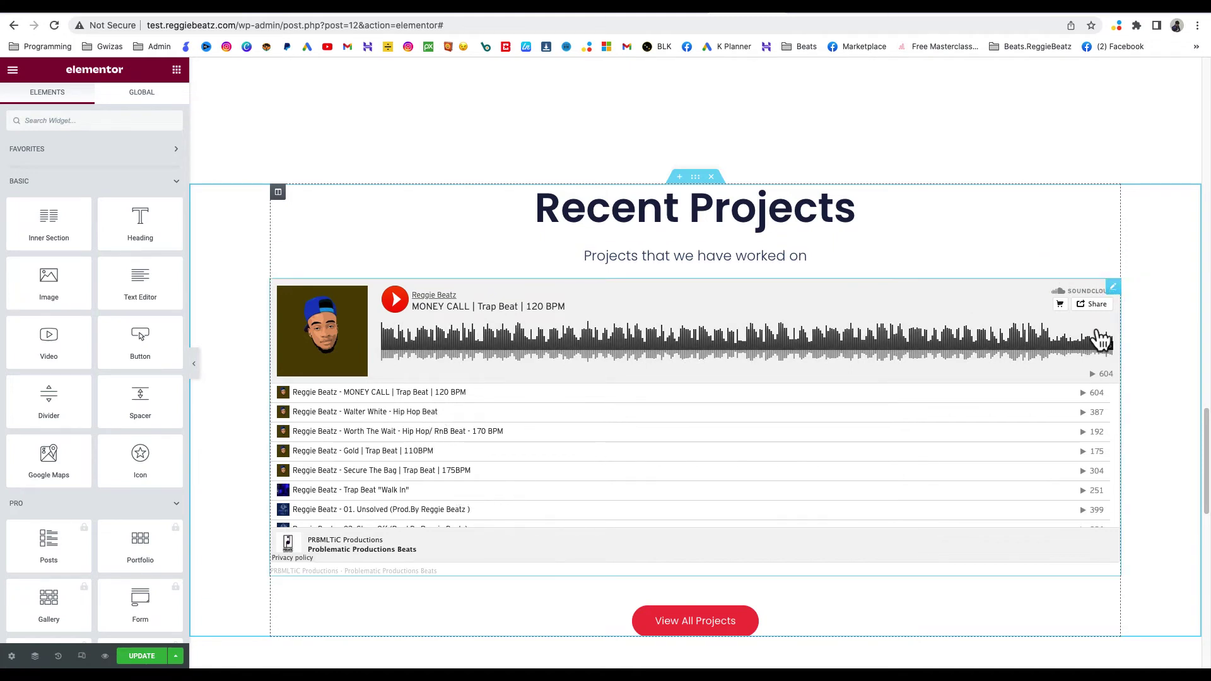
Display the iframe embed code in the SoundCloud player's share options and select the whole code
{"action": "left_click", "coordinate": [1098, 308]}
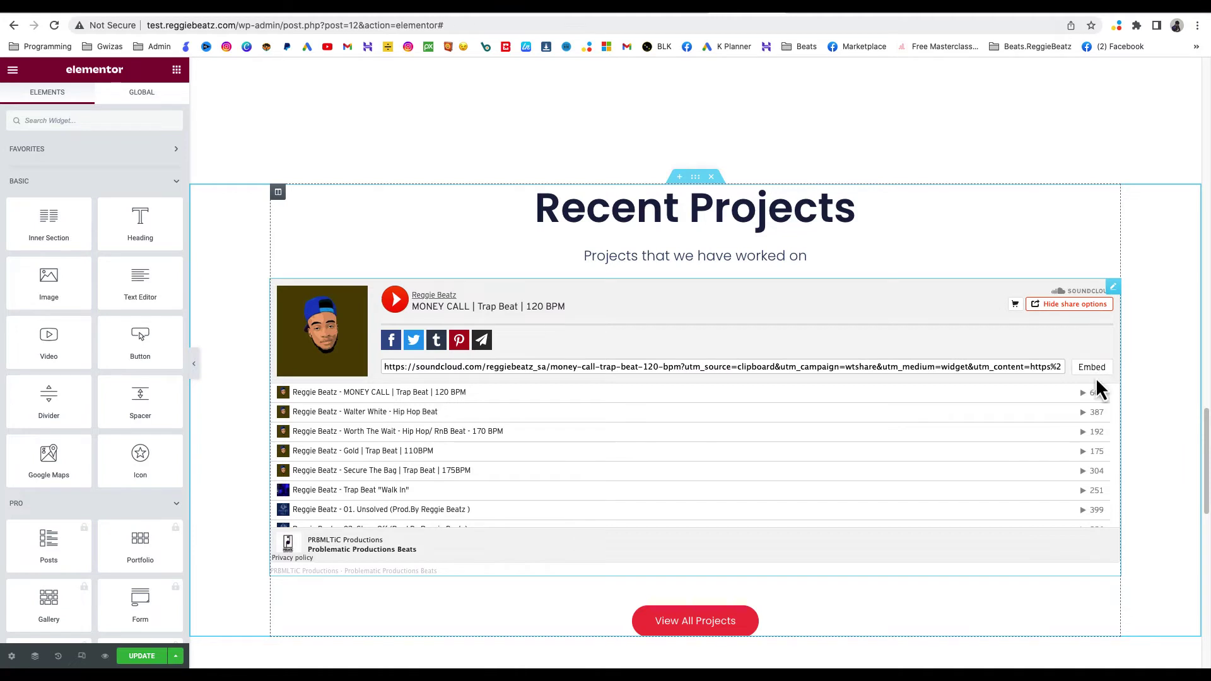
{"action": "left_click", "coordinate": [1093, 370]}
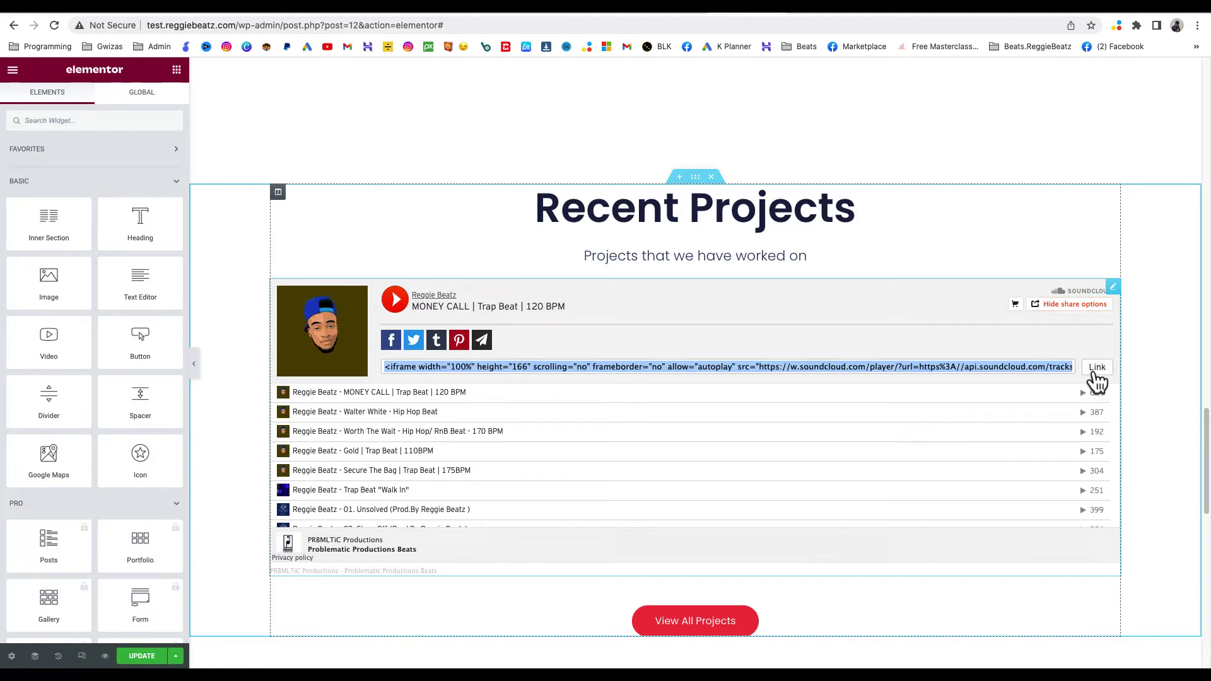
{"action": "left_click", "coordinate": [1026, 366]}
{"action": "key", "text": "super+a"}
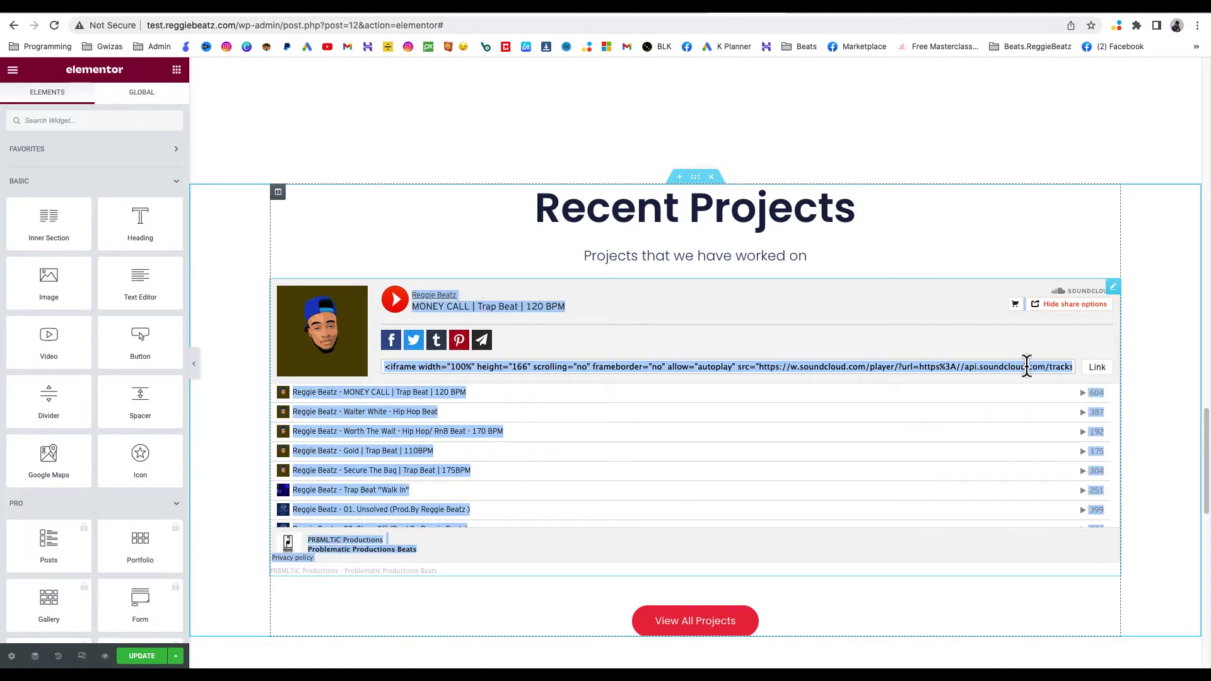
{"action": "triple_click", "coordinate": [1026, 367]}
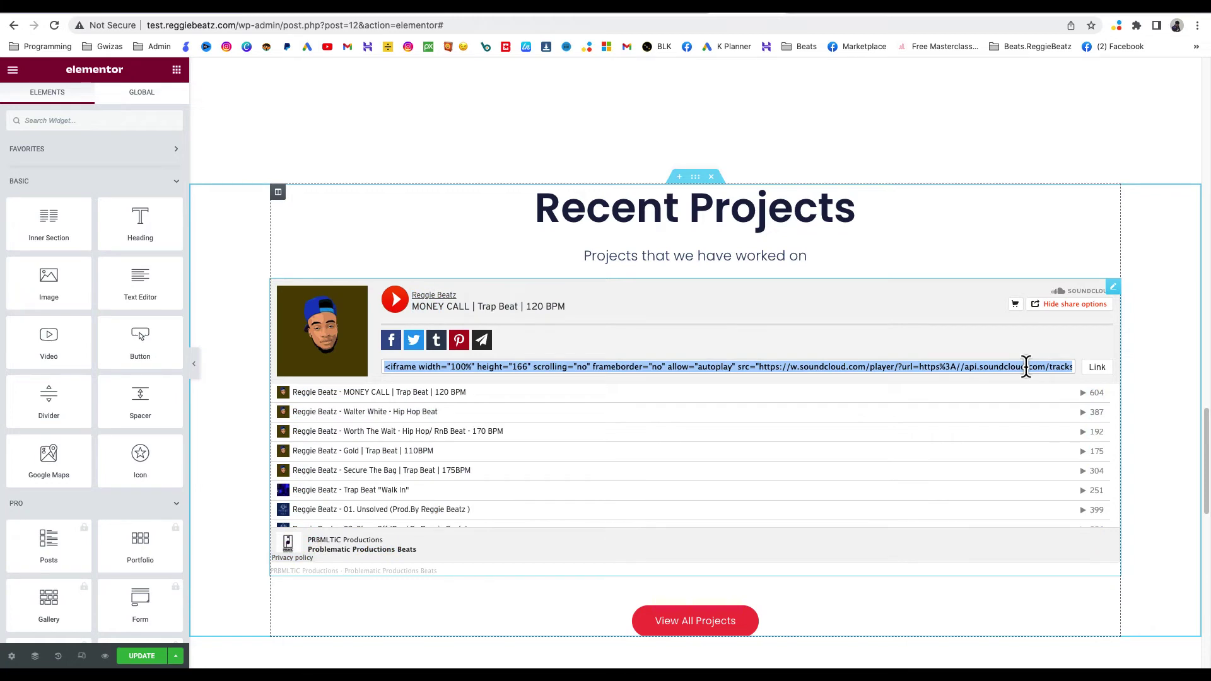
Examine the HTML code of the widget that embeds the SoundCloud playlist in the Recent Projects section
{"action": "left_click", "coordinate": [1113, 287]}
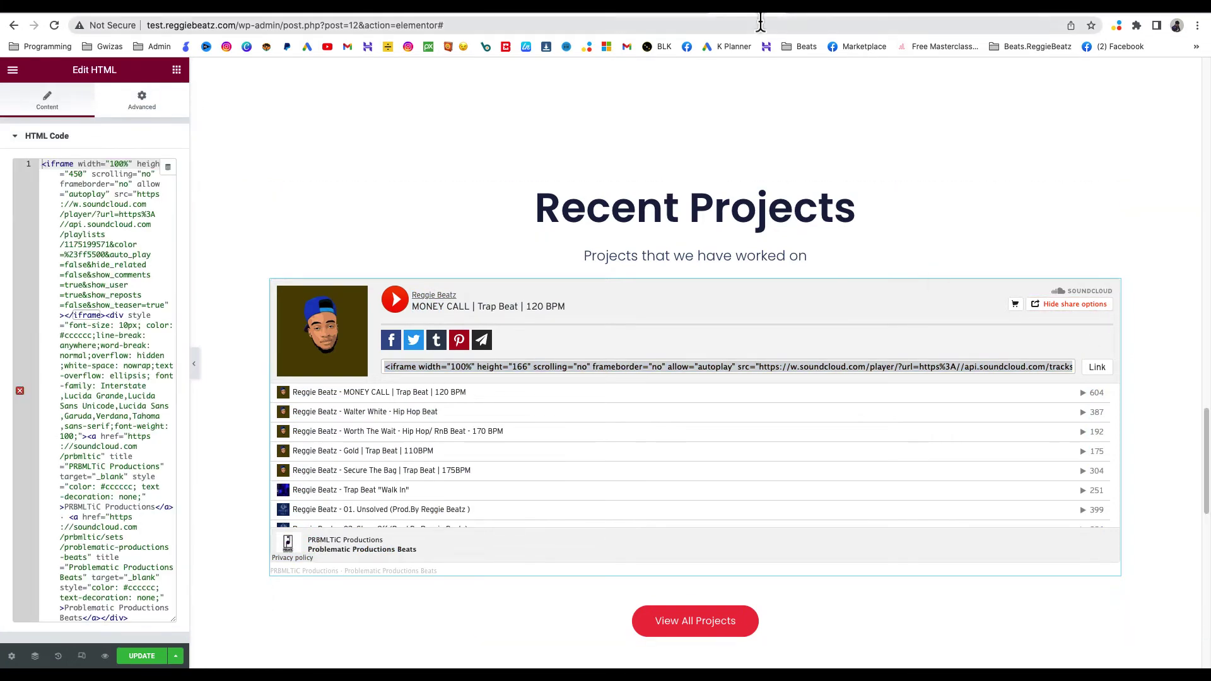
{"action": "left_click_drag", "start_coordinate": [69, 295], "coordinate": [68, 305]}
{"action": "scroll", "coordinate": [103, 309], "scroll_direction": "down", "scroll_amount": 2}
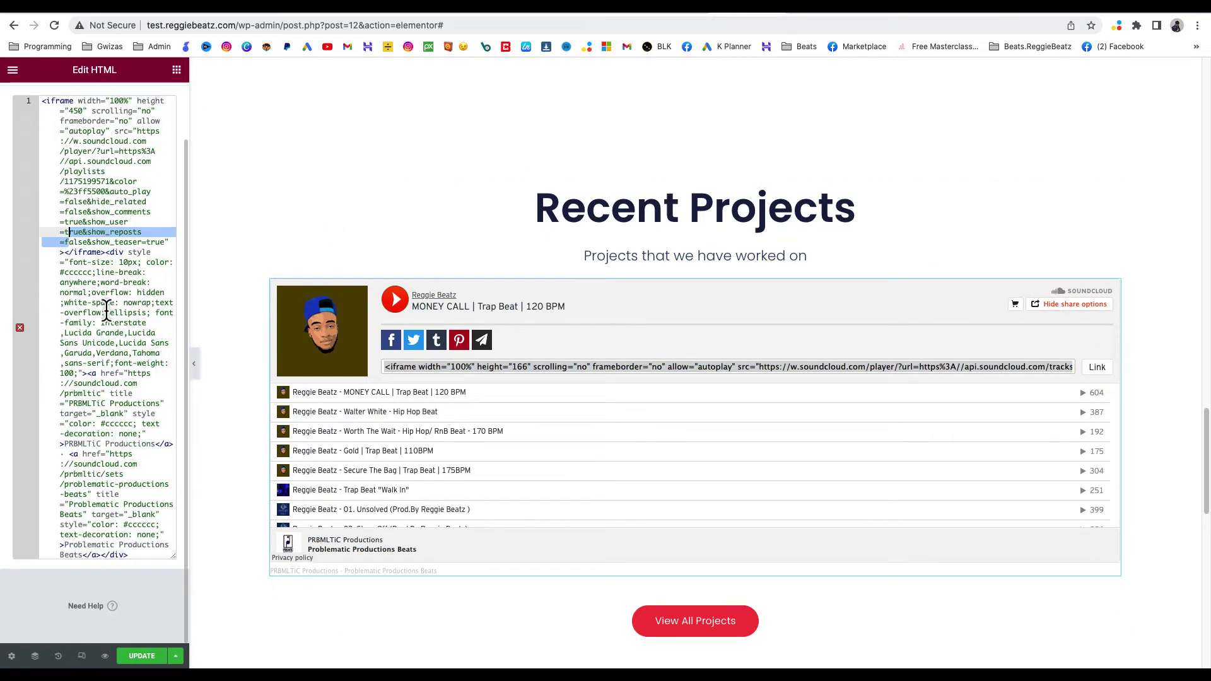
{"action": "scroll", "coordinate": [107, 309], "scroll_direction": "up", "scroll_amount": 2}
{"action": "scroll", "coordinate": [540, 275], "scroll_direction": "down", "scroll_amount": 1}
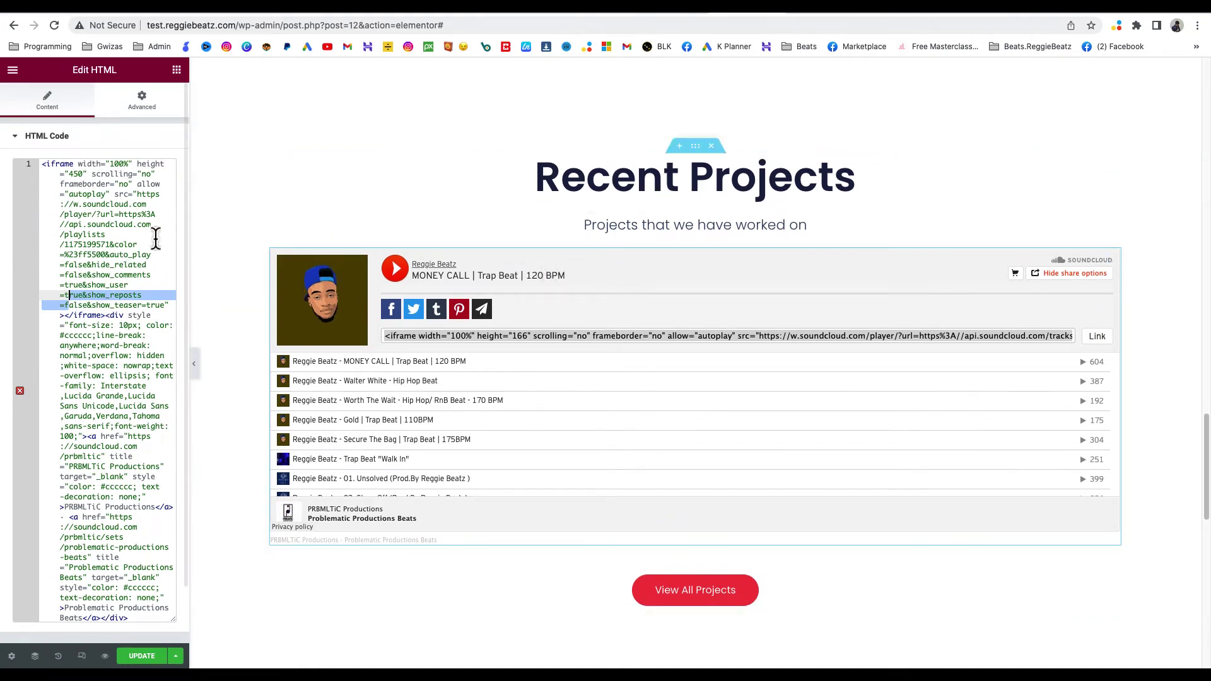
{"action": "left_click", "coordinate": [107, 246]}
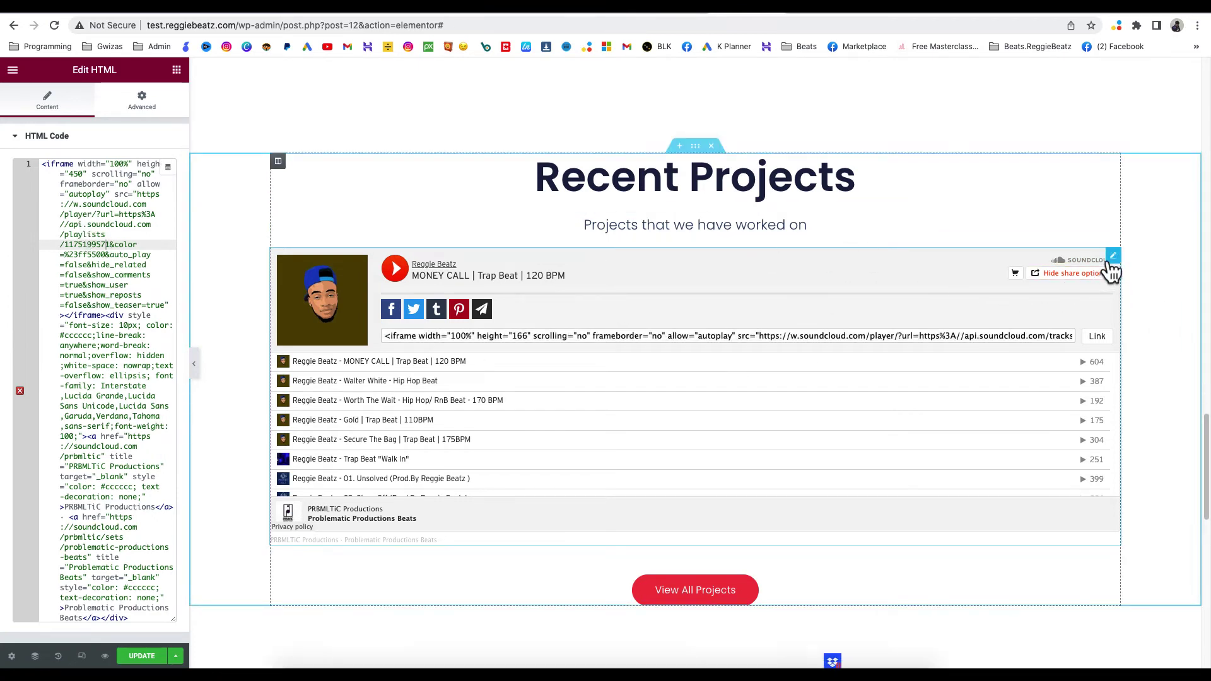
{"action": "left_click", "coordinate": [110, 254]}
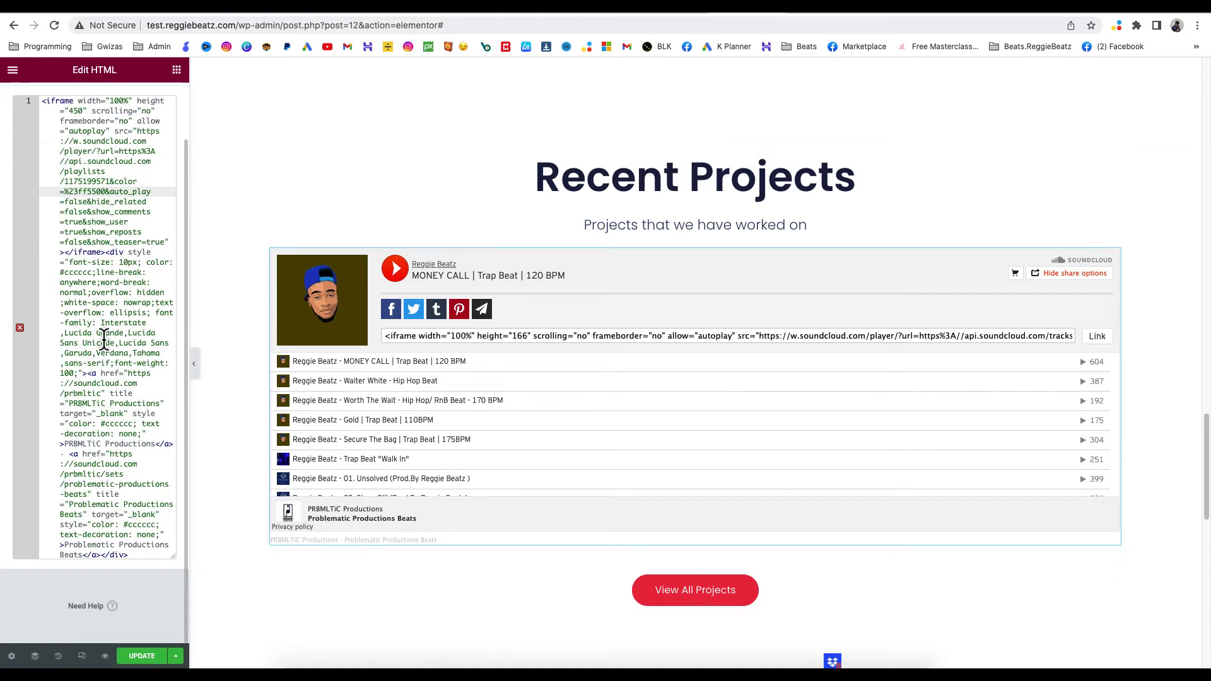
{"action": "left_click", "coordinate": [15, 140]}
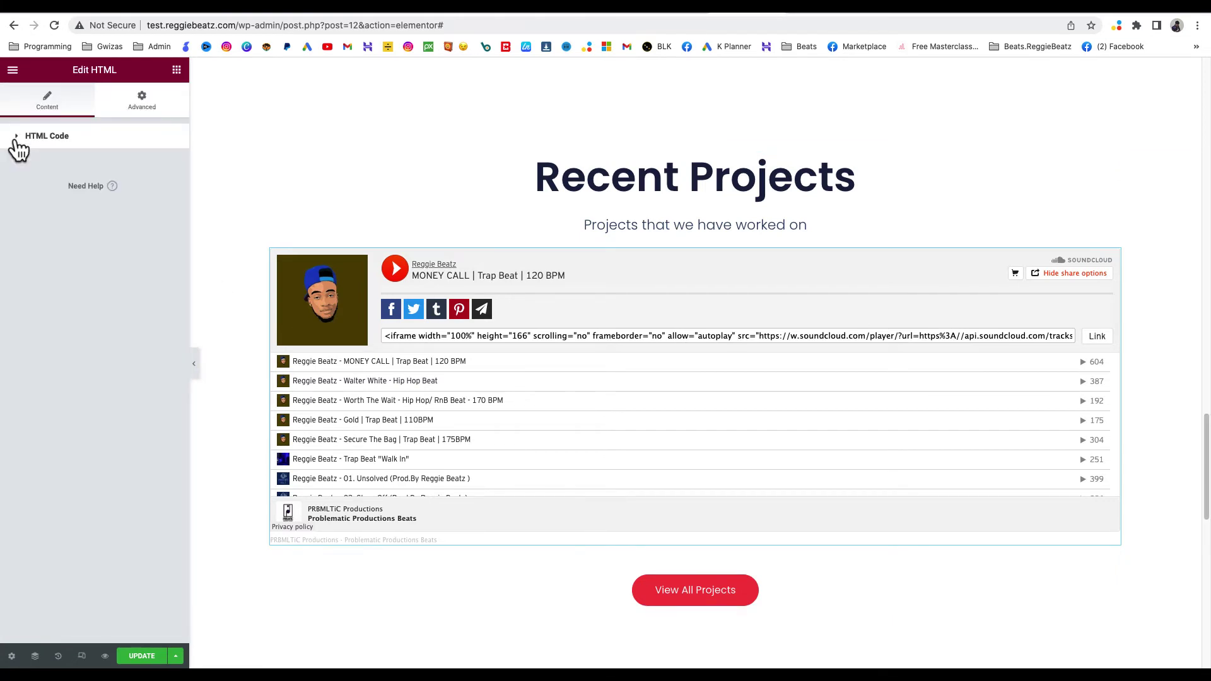
{"action": "left_click", "coordinate": [16, 141]}
{"action": "scroll", "coordinate": [123, 333], "scroll_direction": "down", "scroll_amount": 1}
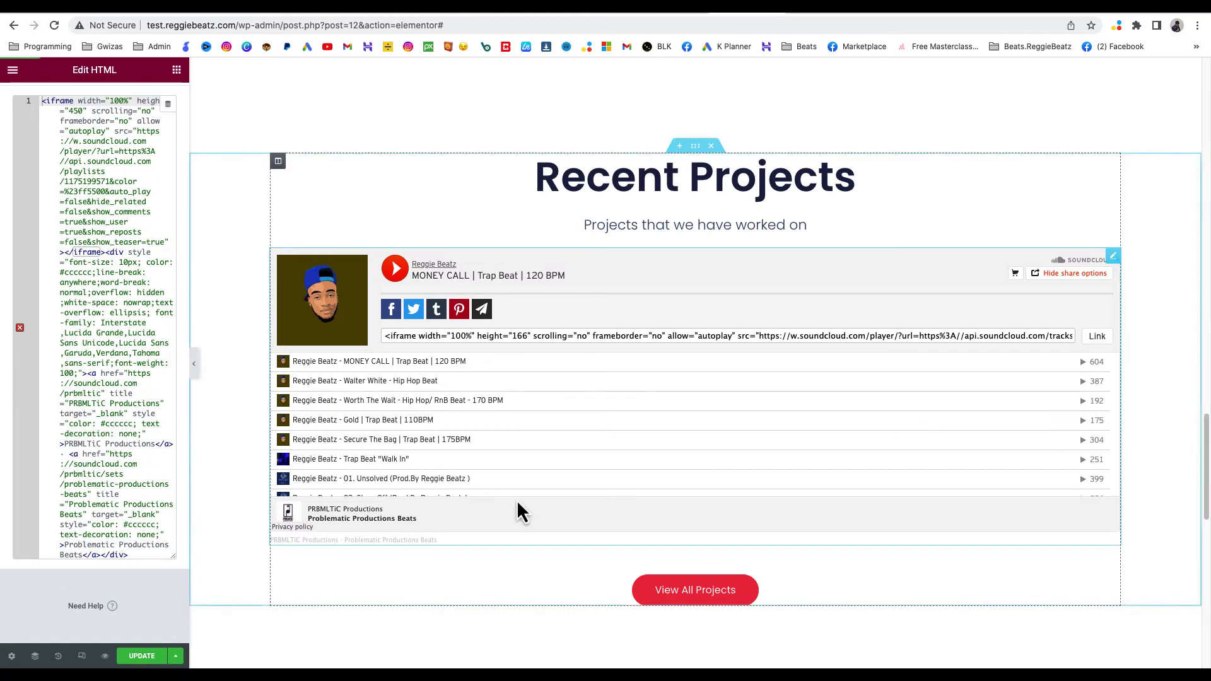
Review the We have worked with section and inspect the location setting of the Find us here map
{"action": "scroll", "coordinate": [517, 505], "scroll_direction": "down", "scroll_amount": 10}
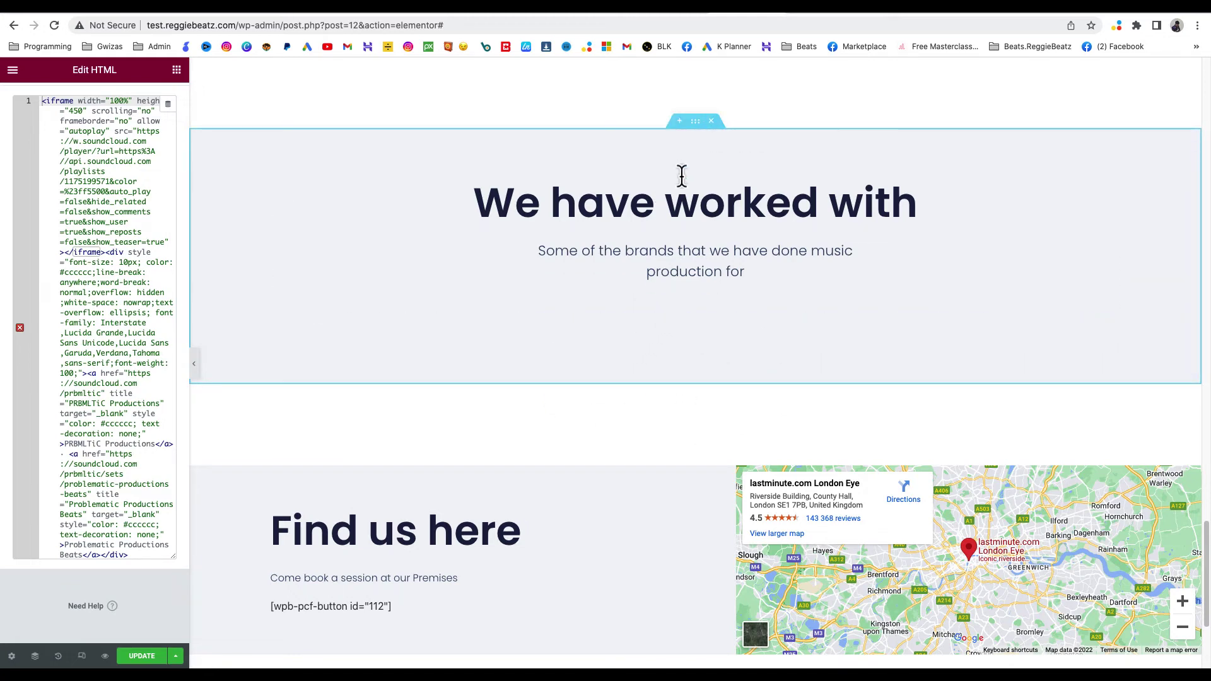
{"action": "left_click", "coordinate": [710, 124]}
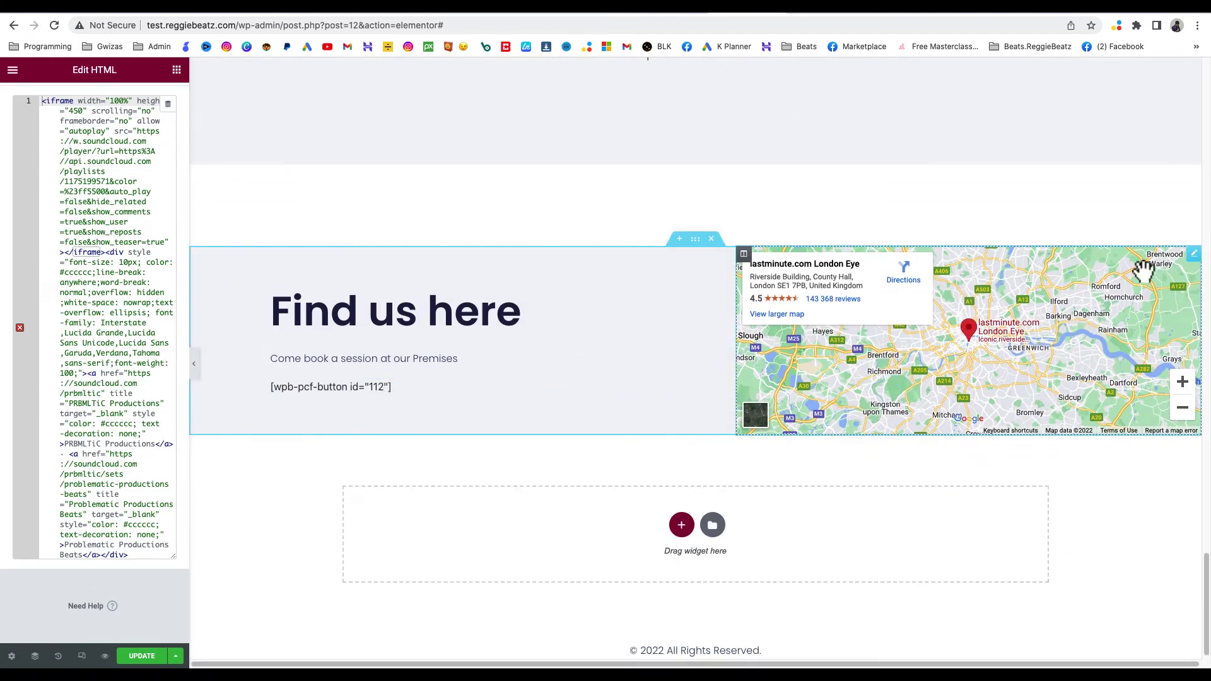
{"action": "left_click", "coordinate": [1195, 264]}
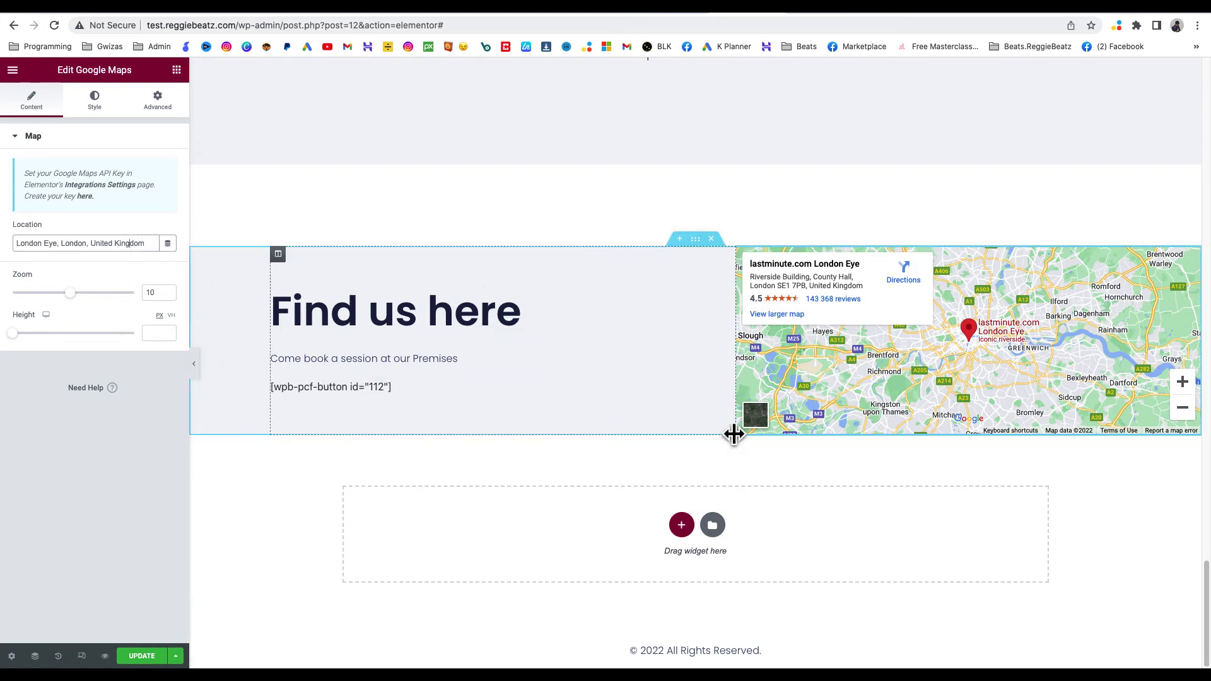
{"action": "scroll", "coordinate": [656, 436], "scroll_direction": "up", "scroll_amount": 15}
{"action": "scroll", "coordinate": [656, 442], "scroll_direction": "up", "scroll_amount": 20}
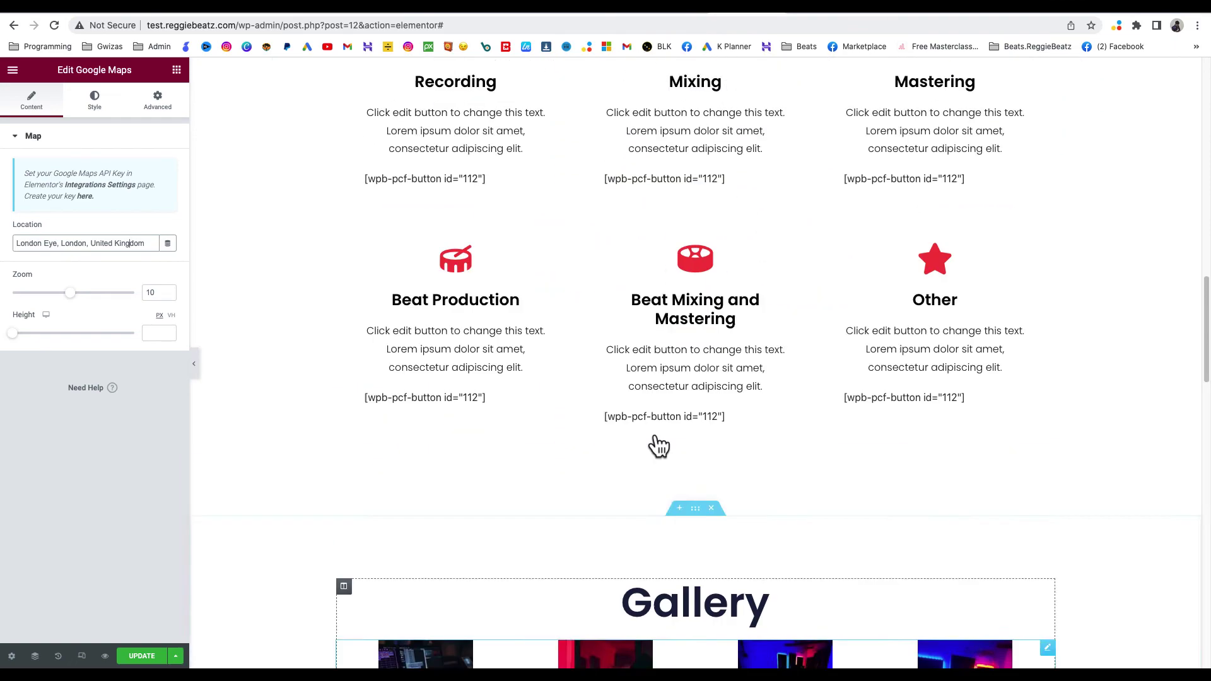
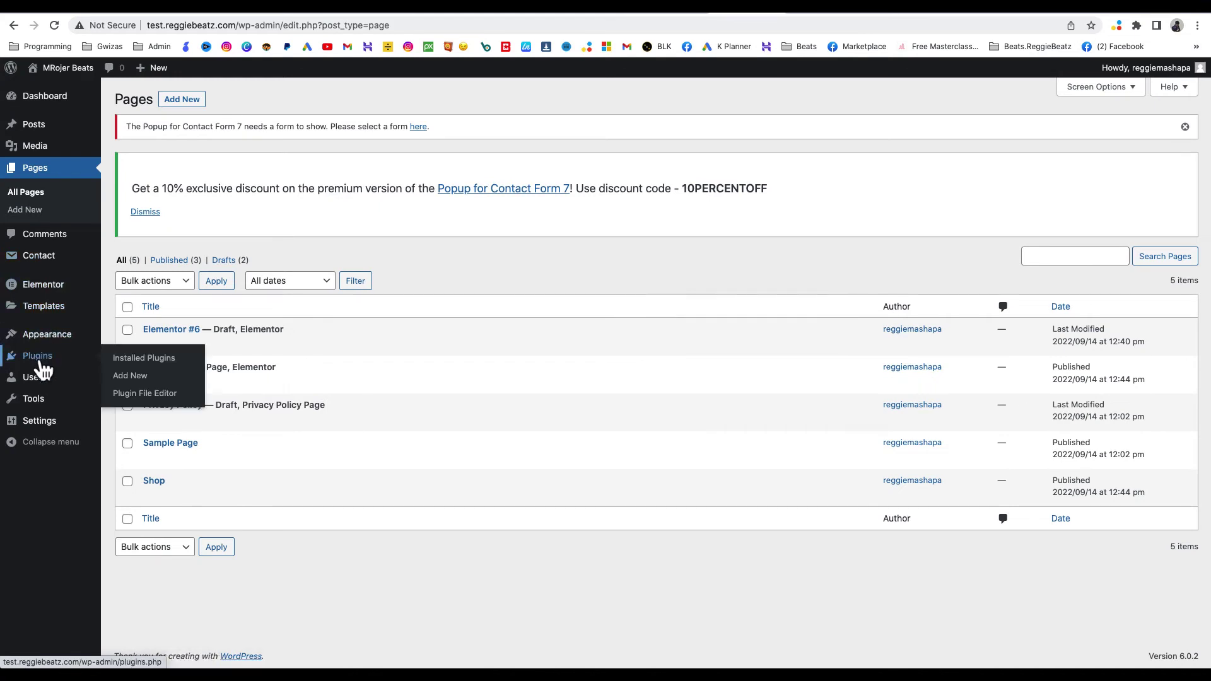
Open the Contact Form 7 popup settings, use Contact form 1 as the popup's form and save the changes
{"action": "mouse_move", "coordinate": [45, 369]}
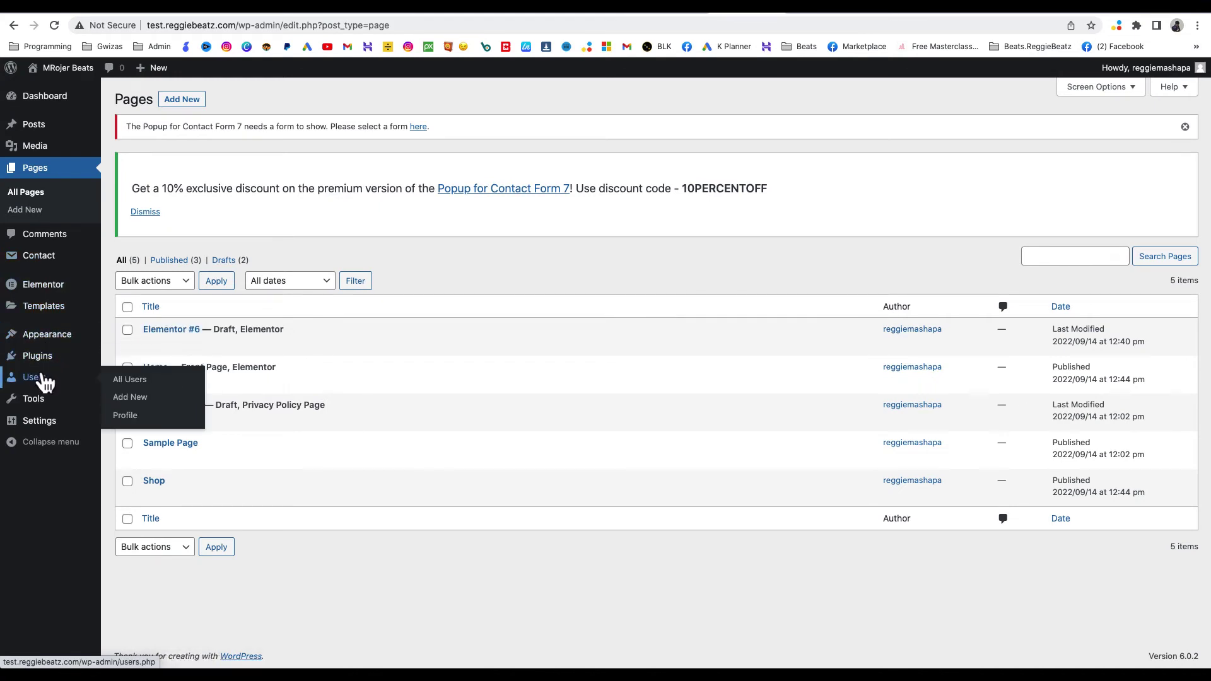
{"action": "mouse_move", "coordinate": [40, 344]}
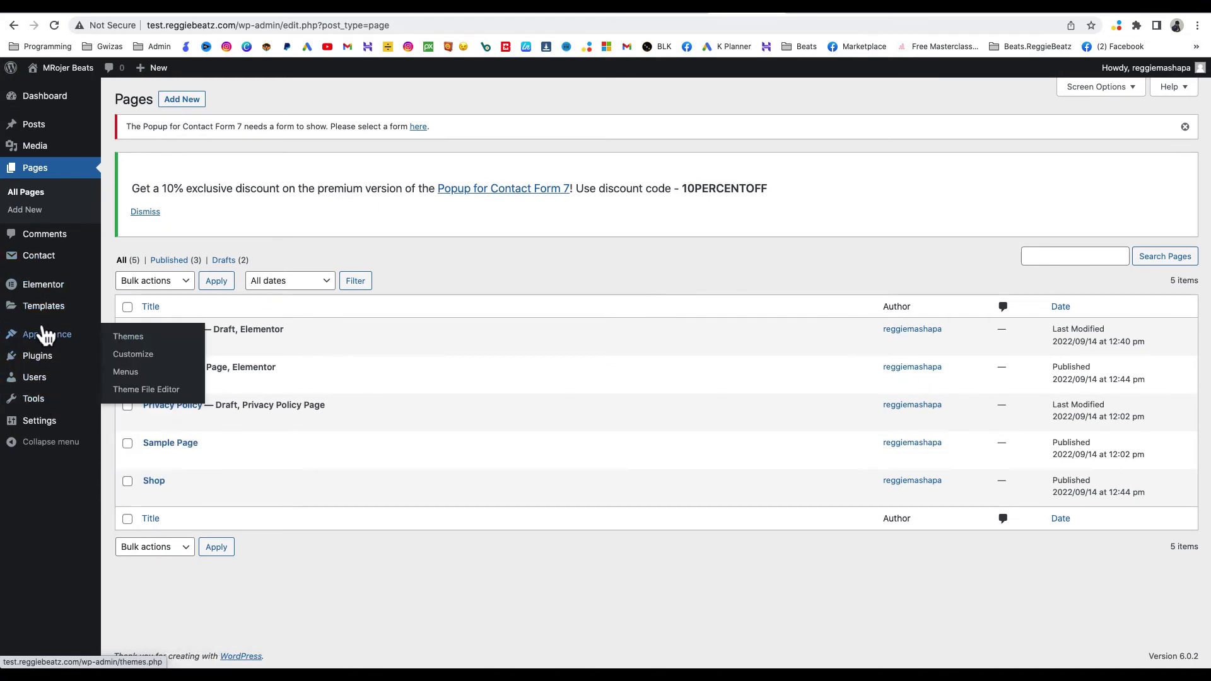
{"action": "mouse_move", "coordinate": [48, 295]}
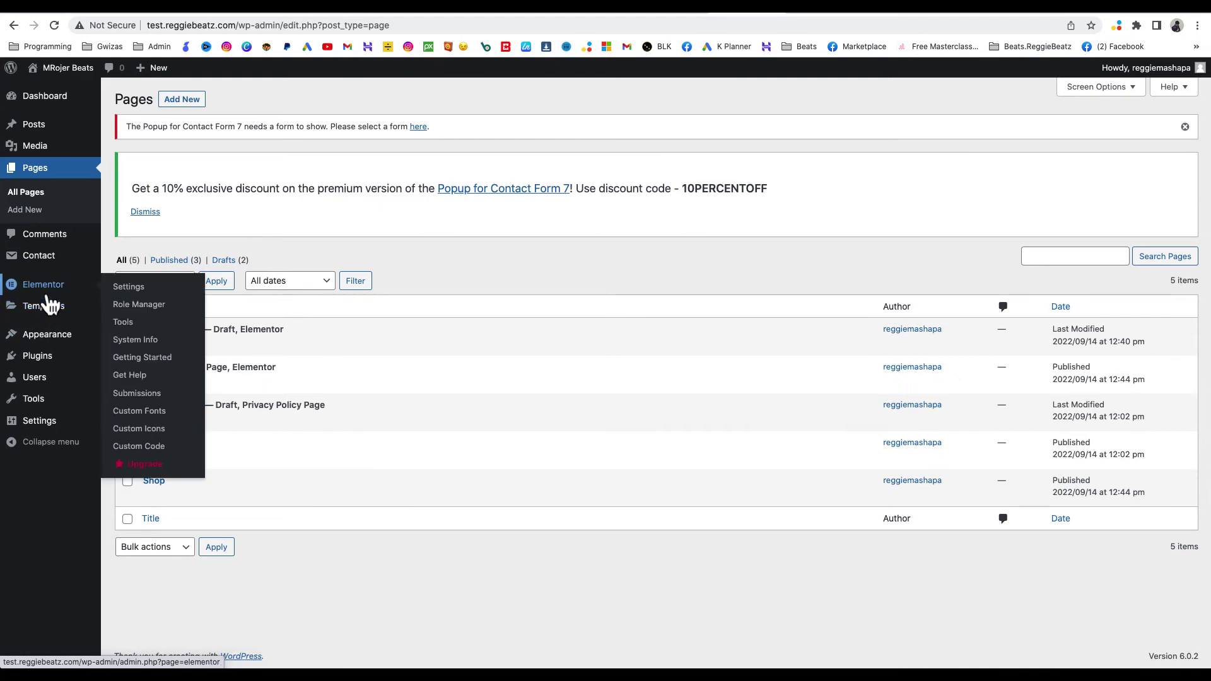
{"action": "mouse_move", "coordinate": [45, 265]}
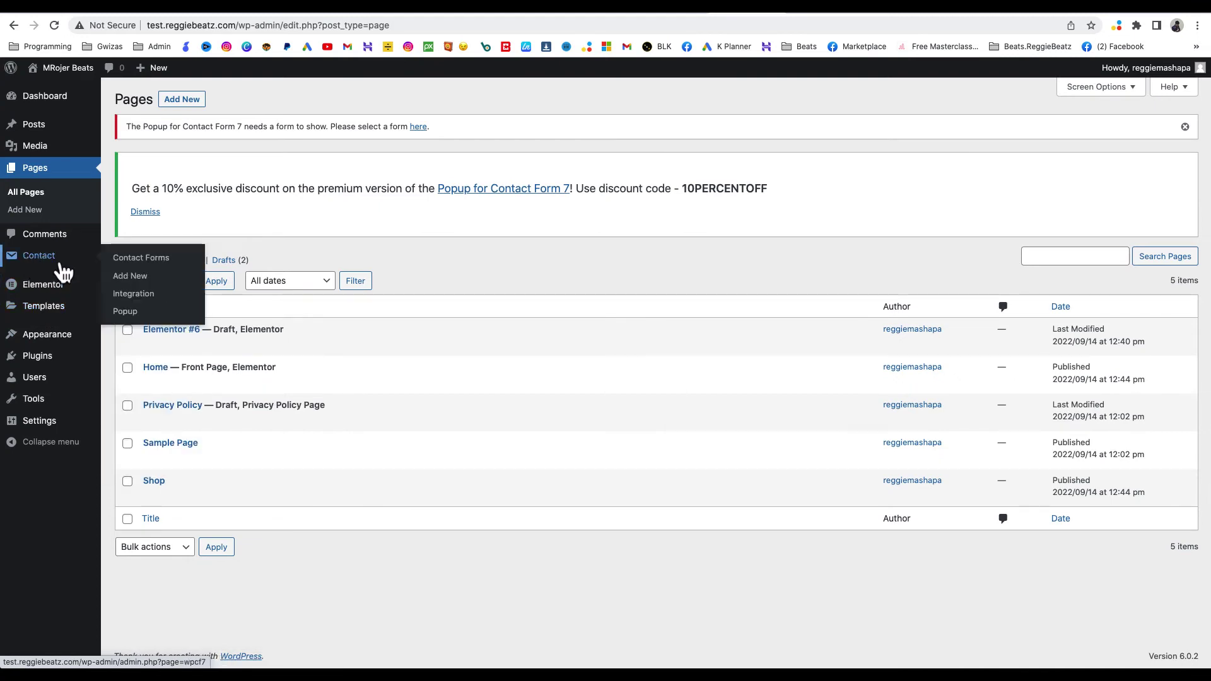
{"action": "left_click", "coordinate": [129, 261]}
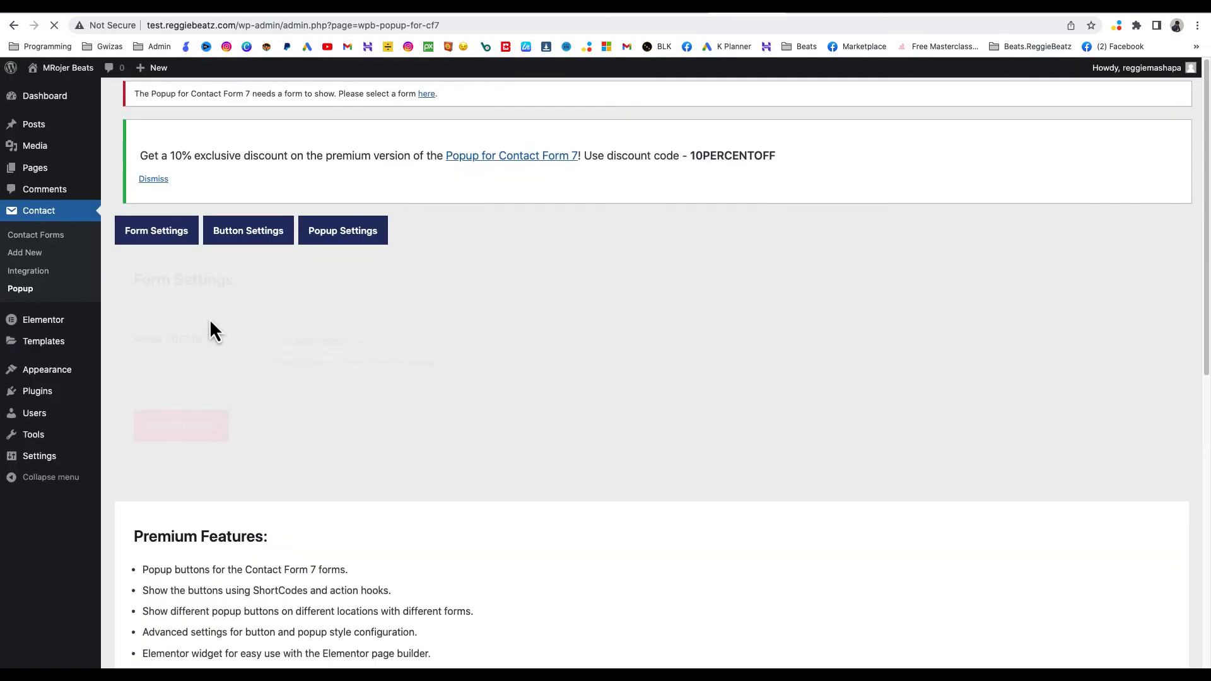
{"action": "scroll", "coordinate": [238, 353], "scroll_direction": "down", "scroll_amount": 6}
{"action": "scroll", "coordinate": [237, 353], "scroll_direction": "up", "scroll_amount": 6}
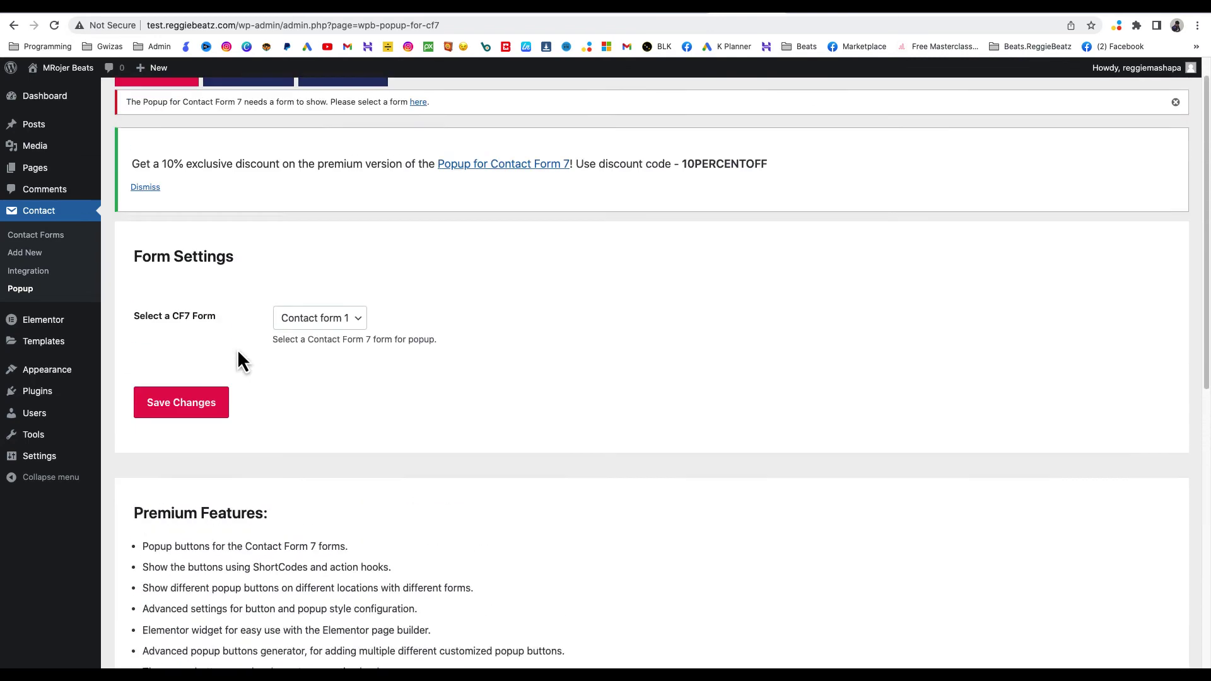
{"action": "left_click", "coordinate": [315, 352]}
{"action": "left_click", "coordinate": [316, 352]}
{"action": "left_click", "coordinate": [234, 446]}
In the popup's button settings, set the button text to Request Pricing and the button size to Medium
{"action": "scroll", "coordinate": [307, 438], "scroll_direction": "down", "scroll_amount": 9}
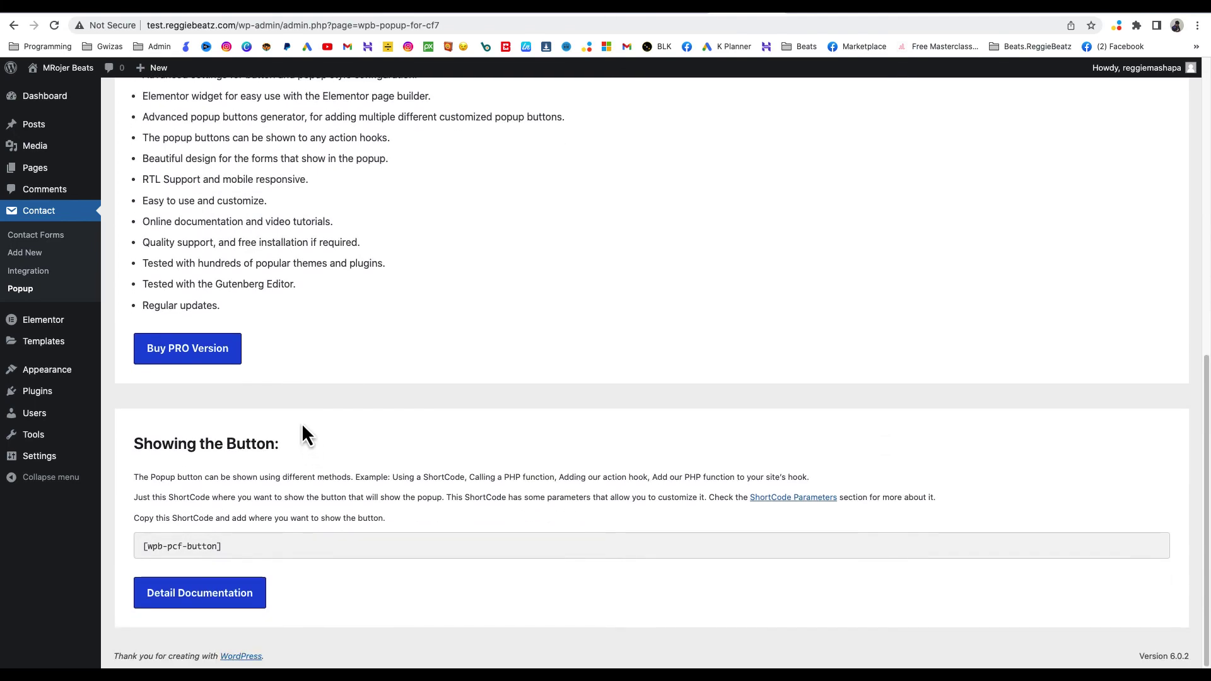
{"action": "scroll", "coordinate": [305, 435], "scroll_direction": "up", "scroll_amount": 10}
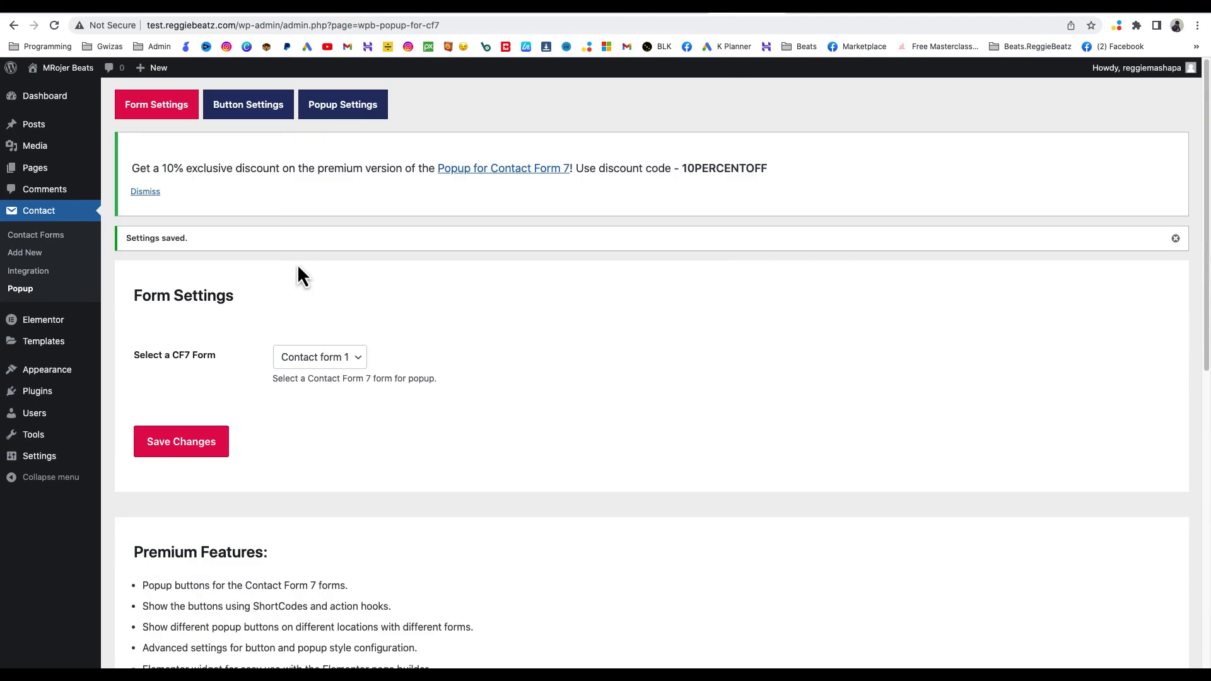
{"action": "left_click", "coordinate": [248, 116]}
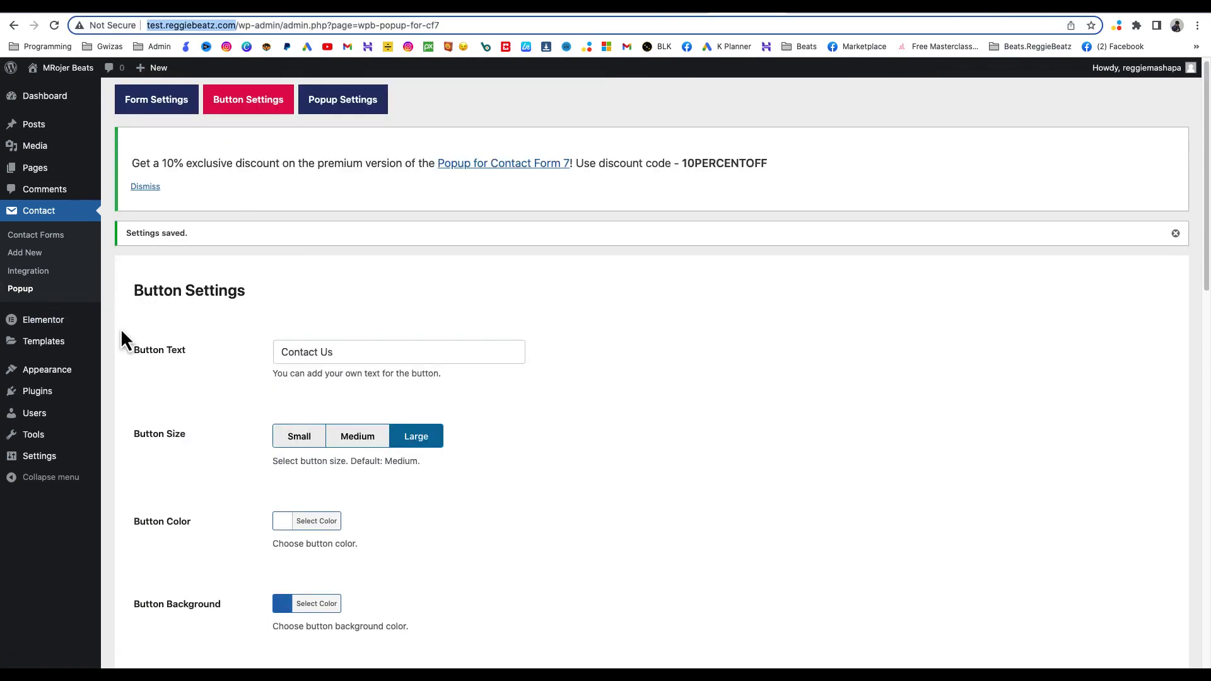
{"action": "left_click_drag", "start_coordinate": [346, 354], "coordinate": [259, 355]}
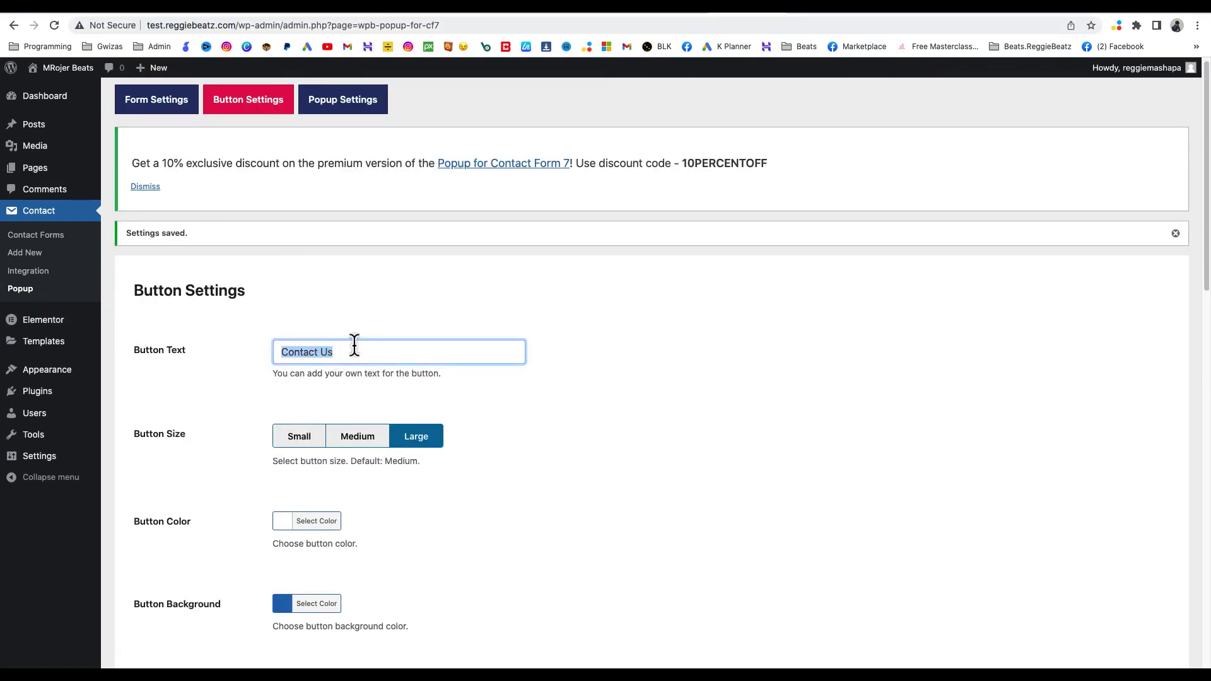
{"action": "left_click", "coordinate": [825, 8]}
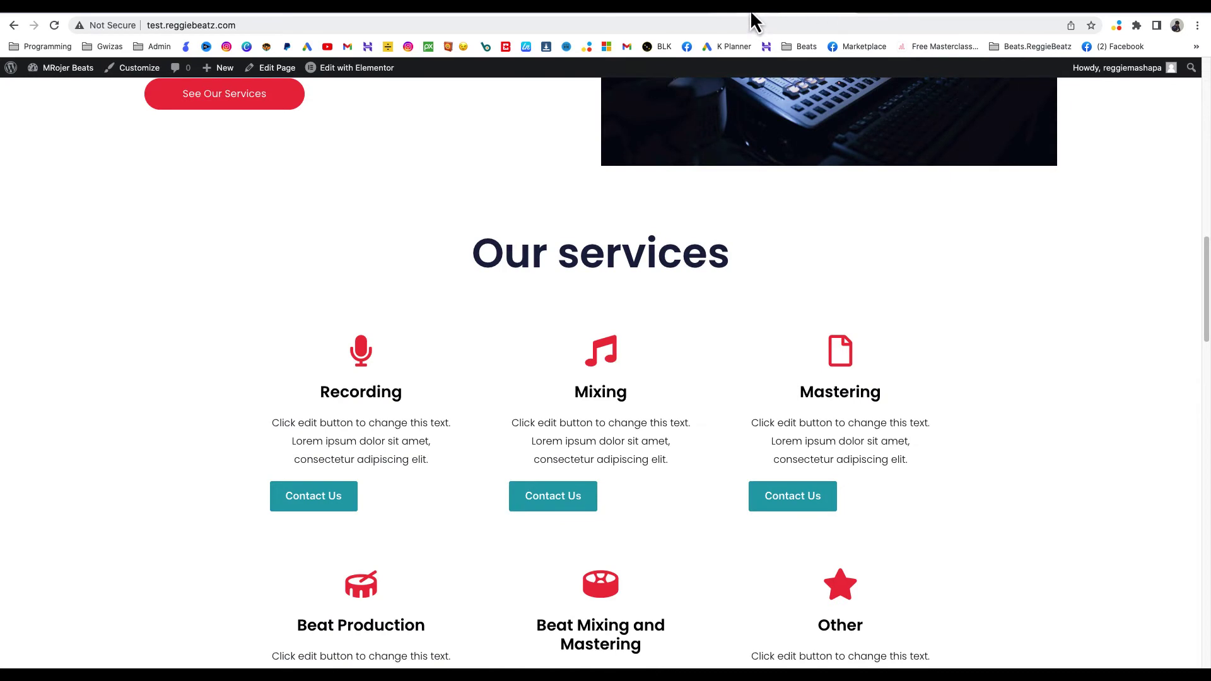
{"action": "left_click", "coordinate": [716, 9]}
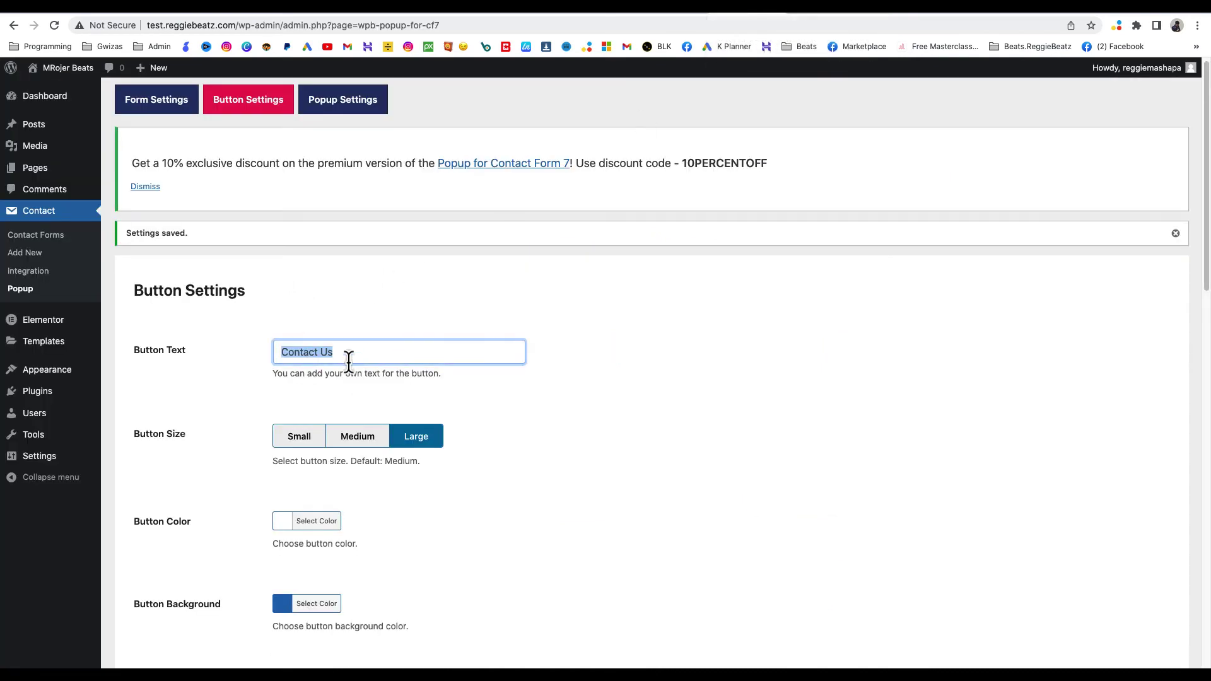
{"action": "type", "text": "R"}
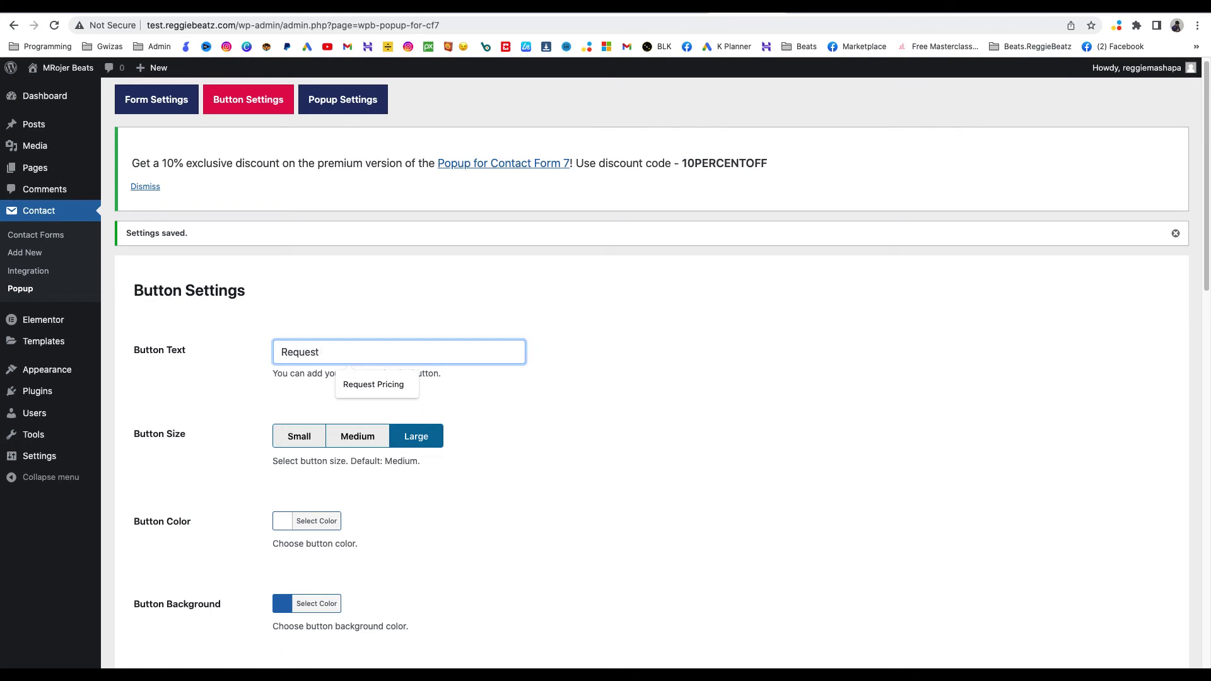
{"action": "type", "text": "equest"}
{"action": "left_click", "coordinate": [404, 390]}
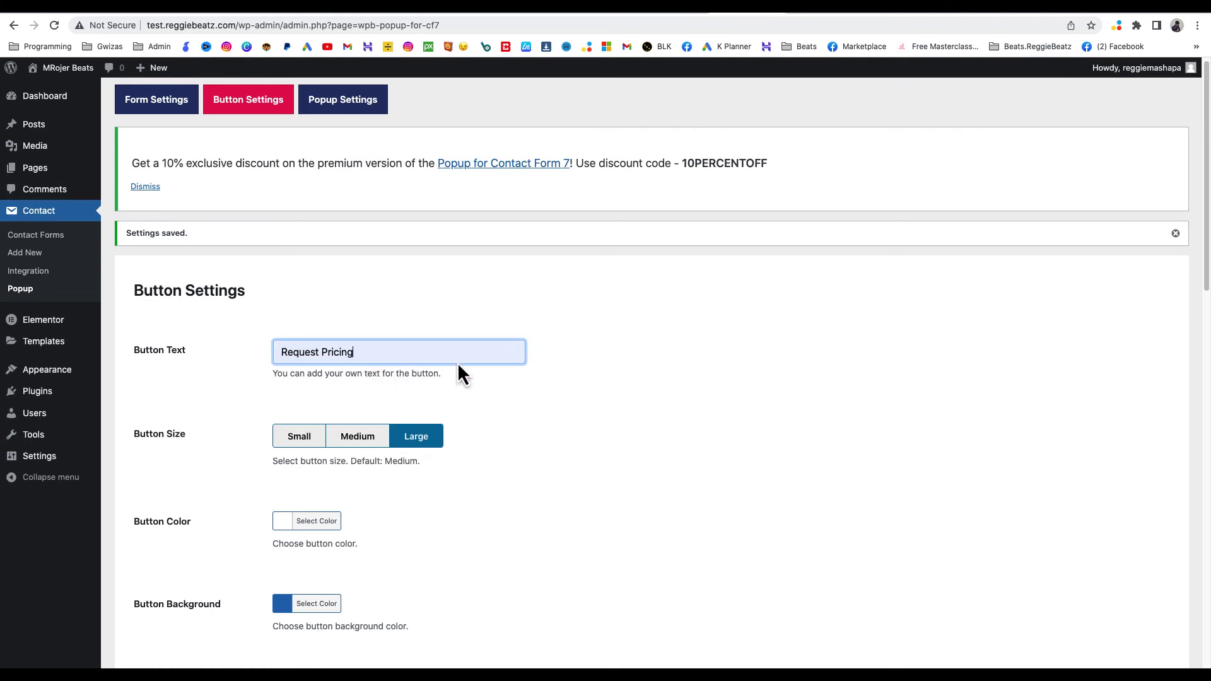
{"action": "left_click", "coordinate": [359, 440]}
Set the popup button's background colour to black (#000000)
{"action": "scroll", "coordinate": [345, 455], "scroll_direction": "down", "scroll_amount": 3}
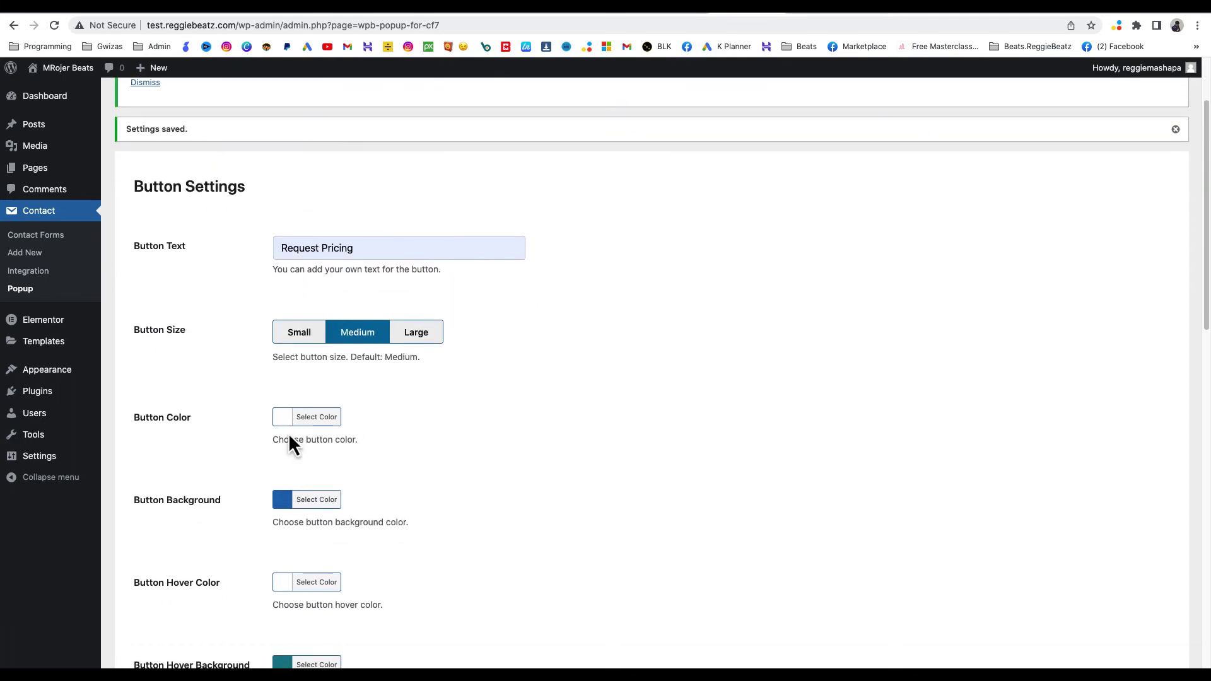
{"action": "scroll", "coordinate": [285, 434], "scroll_direction": "down", "scroll_amount": 3}
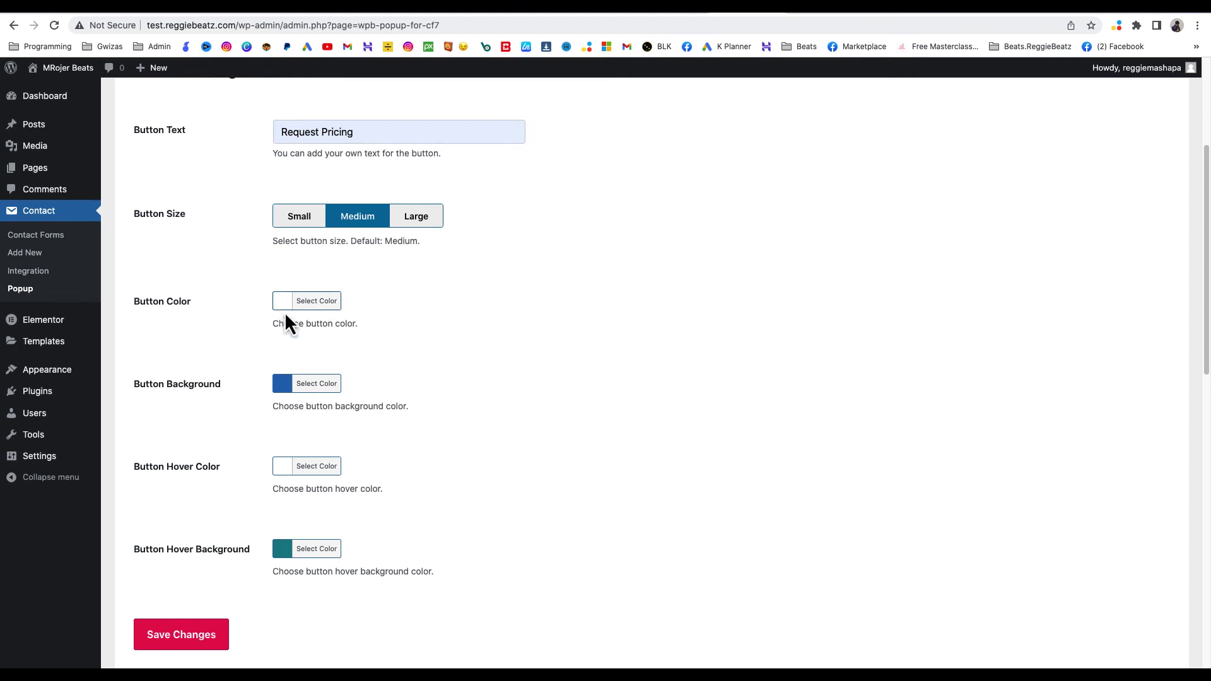
{"action": "left_click", "coordinate": [284, 389]}
{"action": "left_click", "coordinate": [285, 531]}
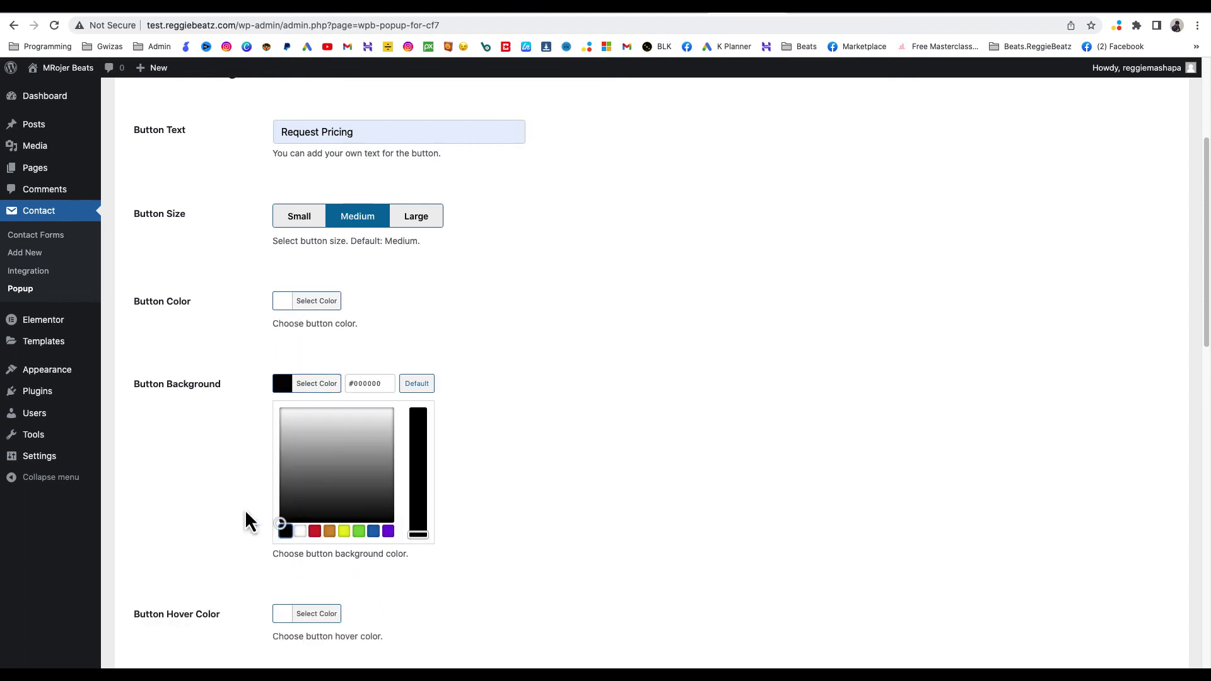
{"action": "left_click", "coordinate": [230, 492]}
Try red (#dd3333) as the button hover colour and return it to white
{"action": "scroll", "coordinate": [337, 467], "scroll_direction": "down", "scroll_amount": 1}
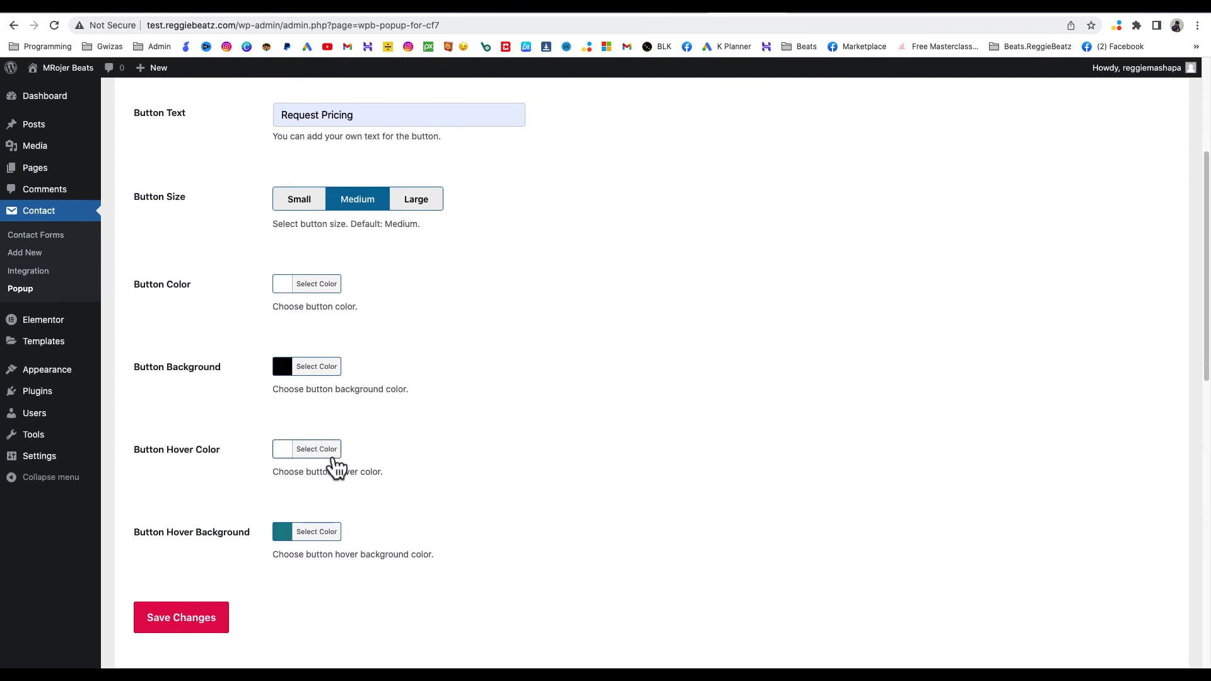
{"action": "left_click", "coordinate": [280, 454]}
{"action": "left_click", "coordinate": [315, 596]}
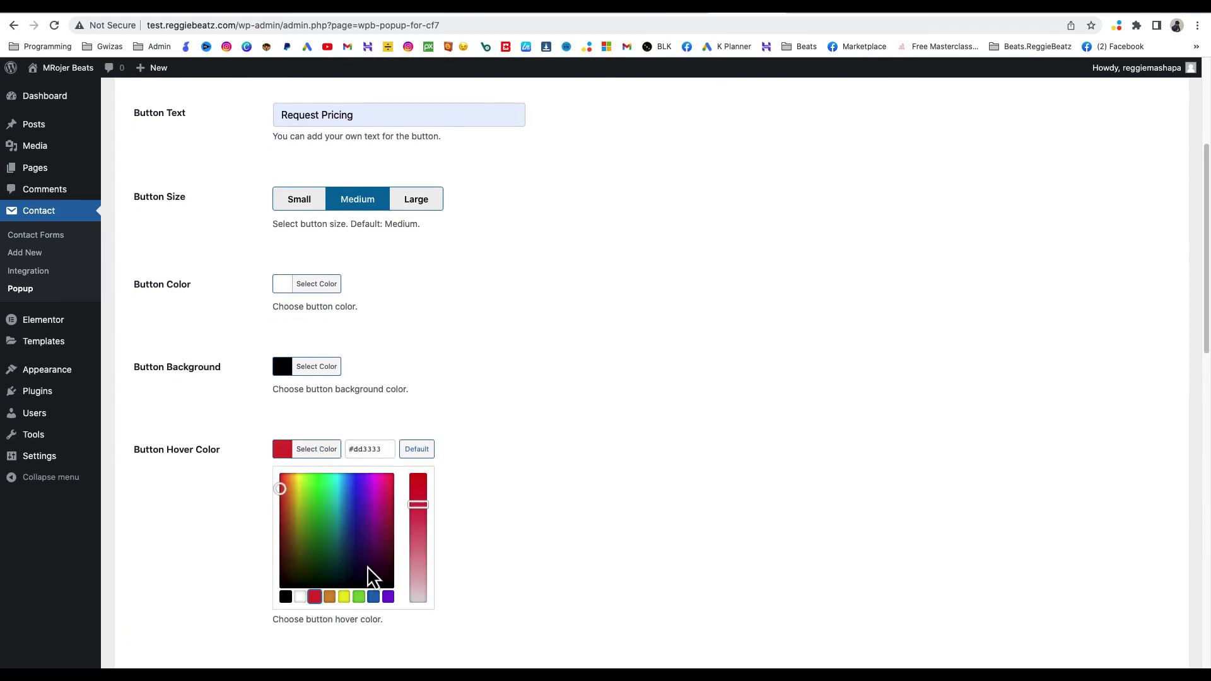
{"action": "left_click", "coordinate": [512, 501]}
{"action": "scroll", "coordinate": [305, 573], "scroll_direction": "down", "scroll_amount": 3}
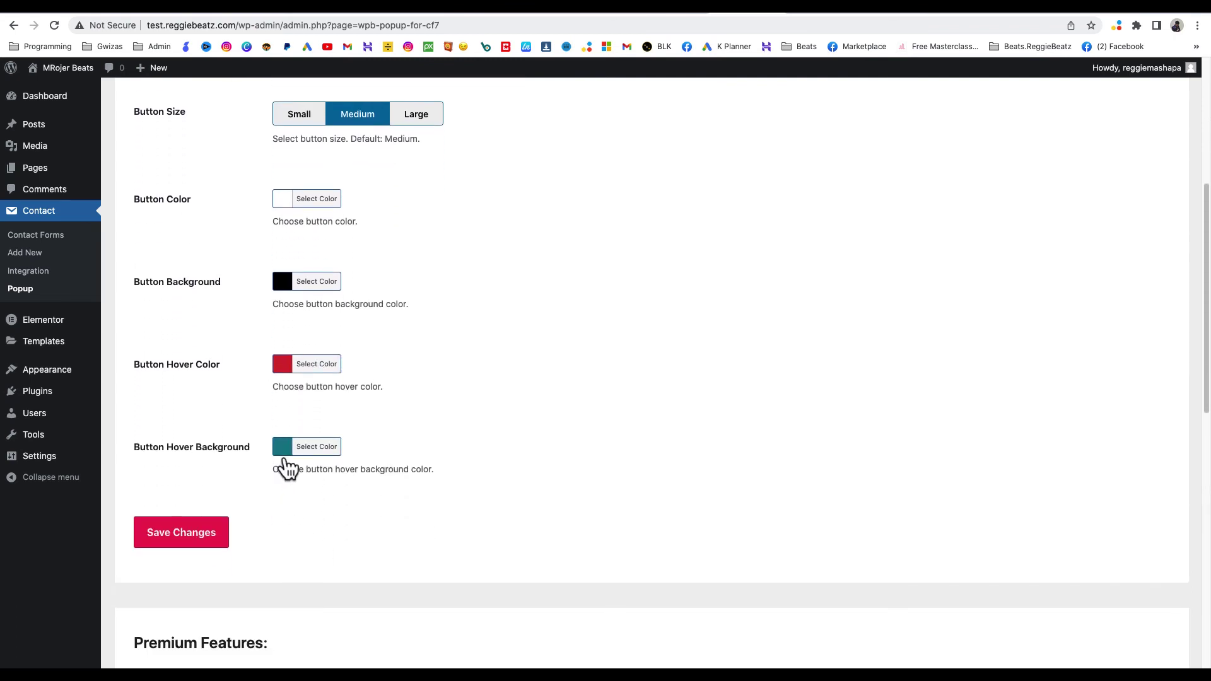
{"action": "left_click", "coordinate": [285, 370]}
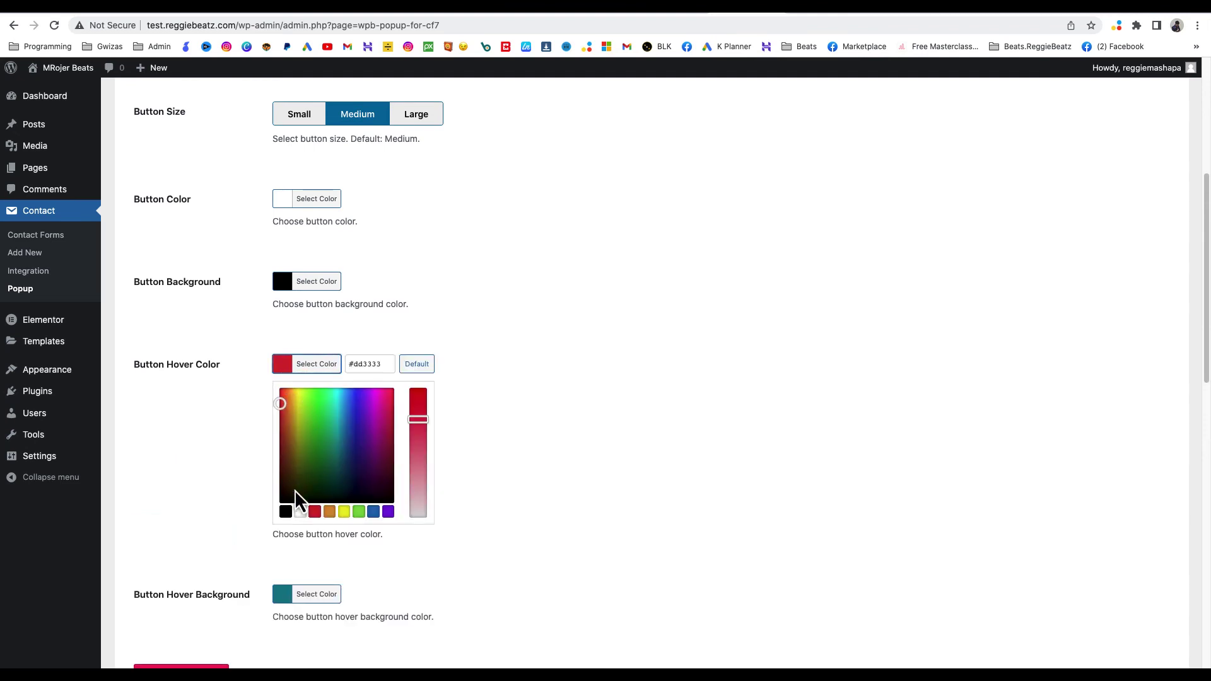
{"action": "left_click", "coordinate": [300, 512]}
{"action": "left_click", "coordinate": [435, 536]}
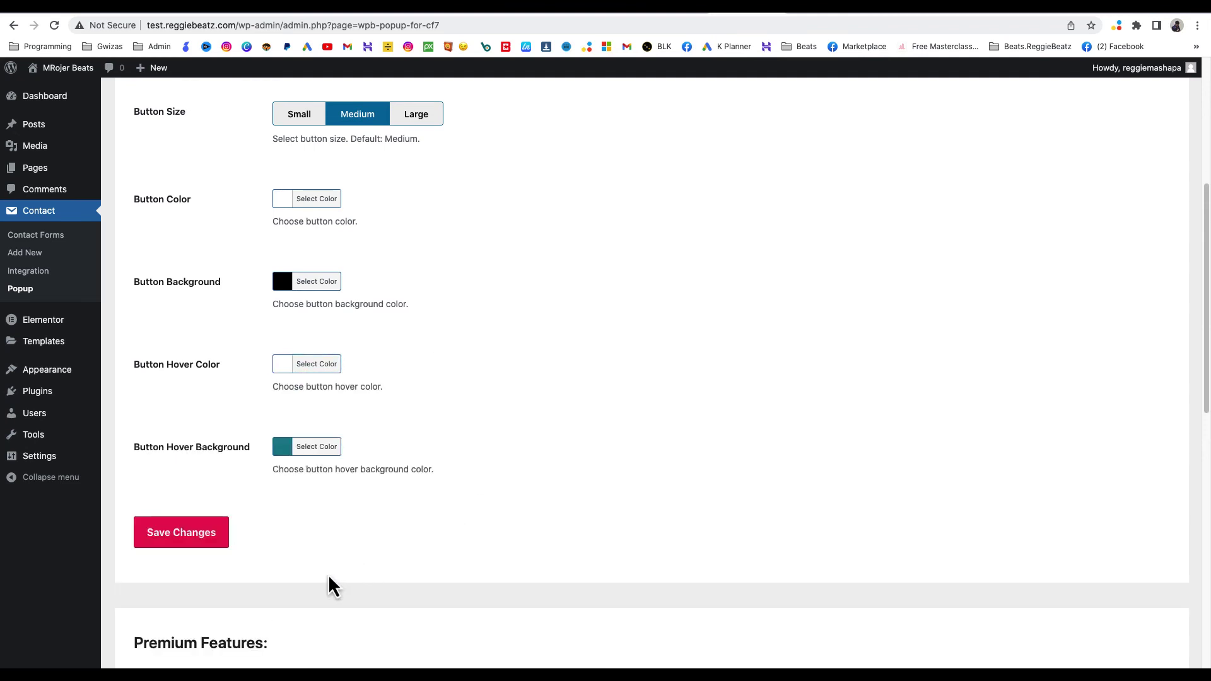
Set the button hover background to the preset red and save the popup settings
{"action": "left_click", "coordinate": [282, 449]}
{"action": "left_click", "coordinate": [315, 594]}
{"action": "left_click", "coordinate": [551, 449]}
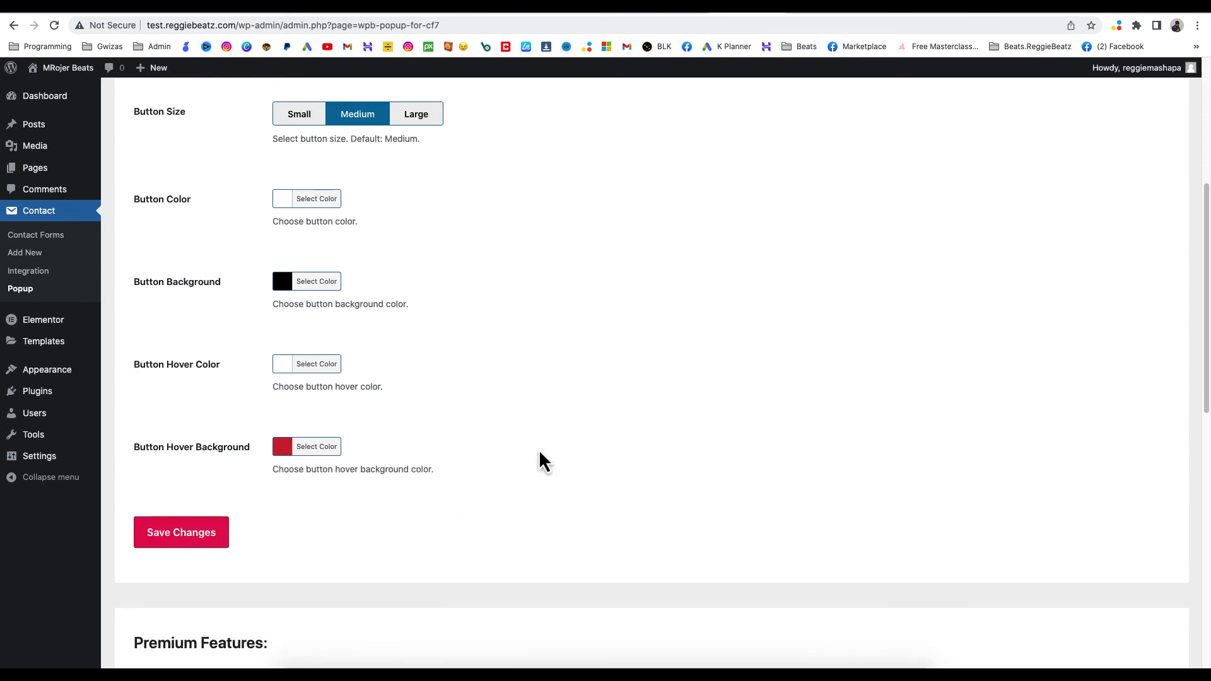
{"action": "left_click", "coordinate": [192, 543]}
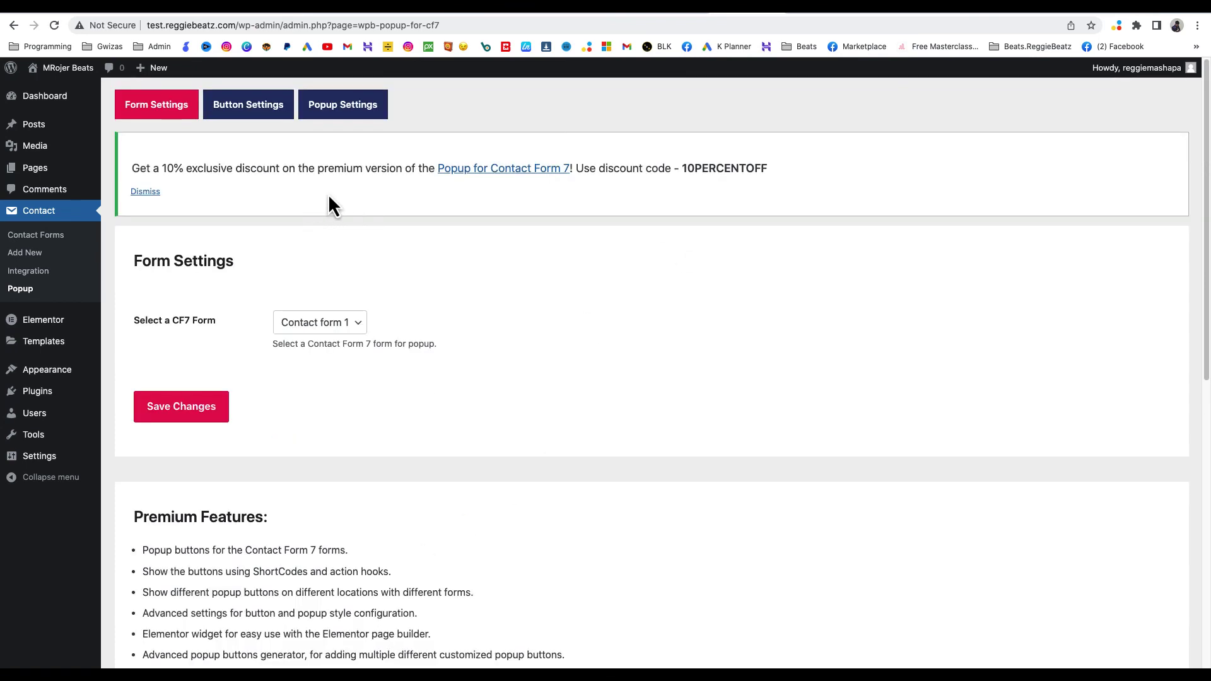
{"action": "left_click", "coordinate": [205, 401]}
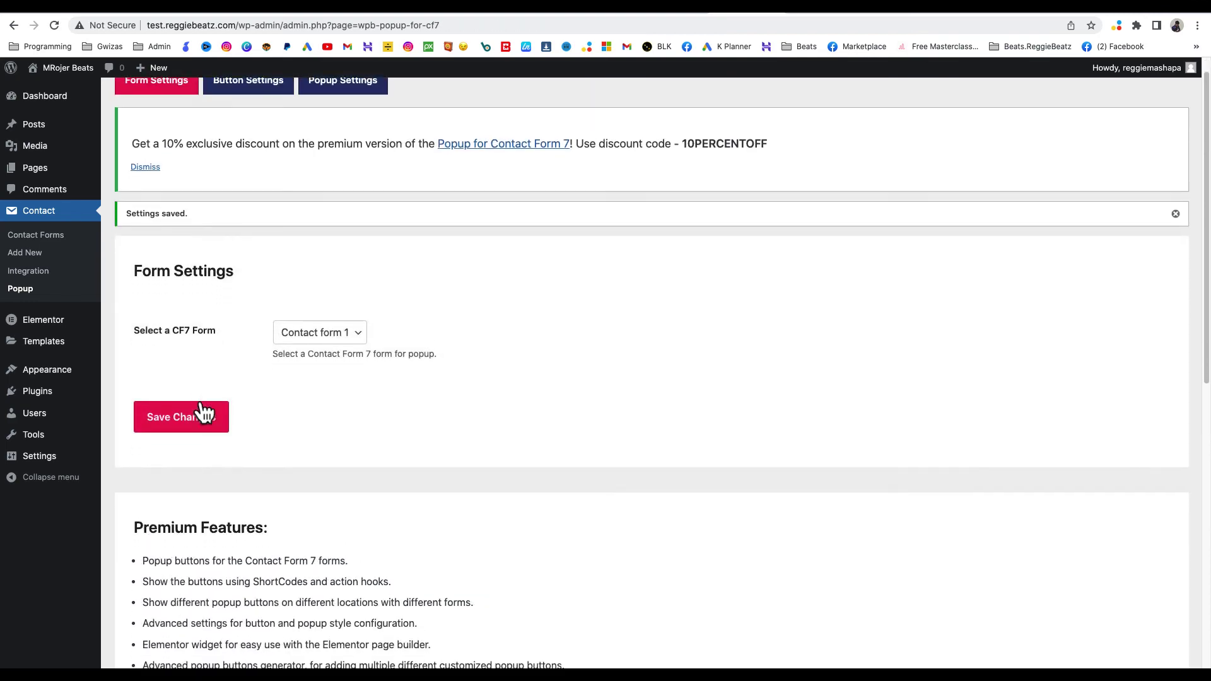
Copy the [wpb-pcf-button] shortcode given for showing the popup button
{"action": "scroll", "coordinate": [202, 412], "scroll_direction": "down", "scroll_amount": 9}
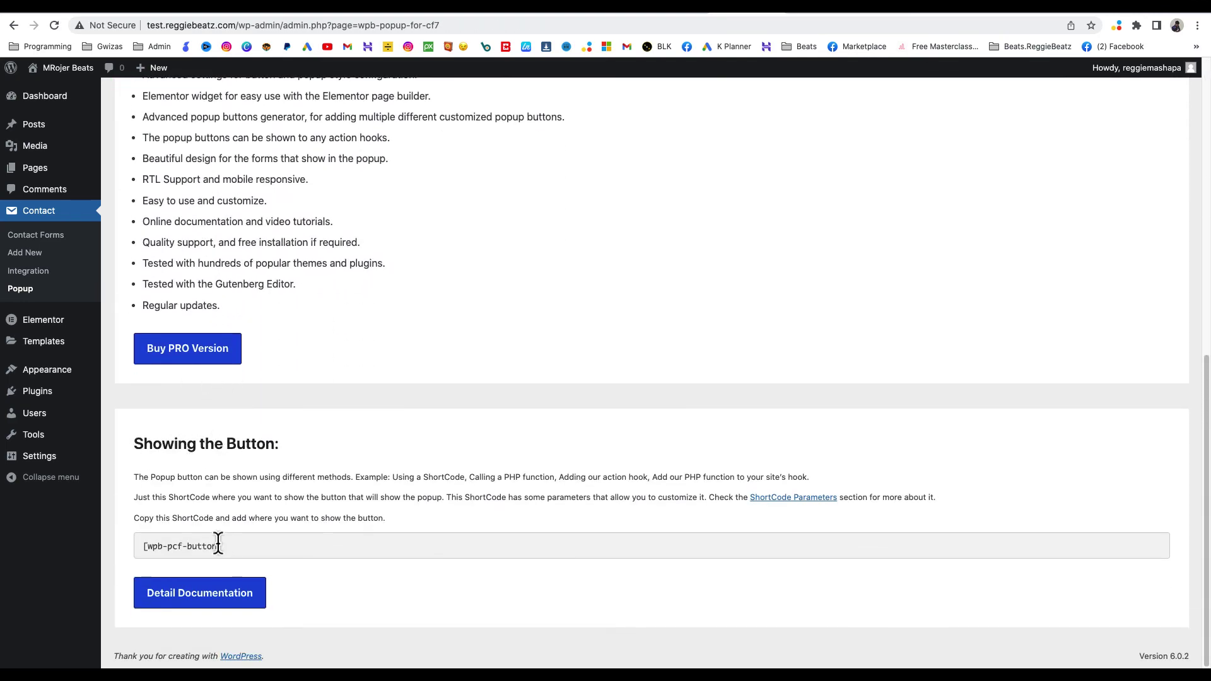
{"action": "left_click_drag", "start_coordinate": [222, 547], "coordinate": [142, 548]}
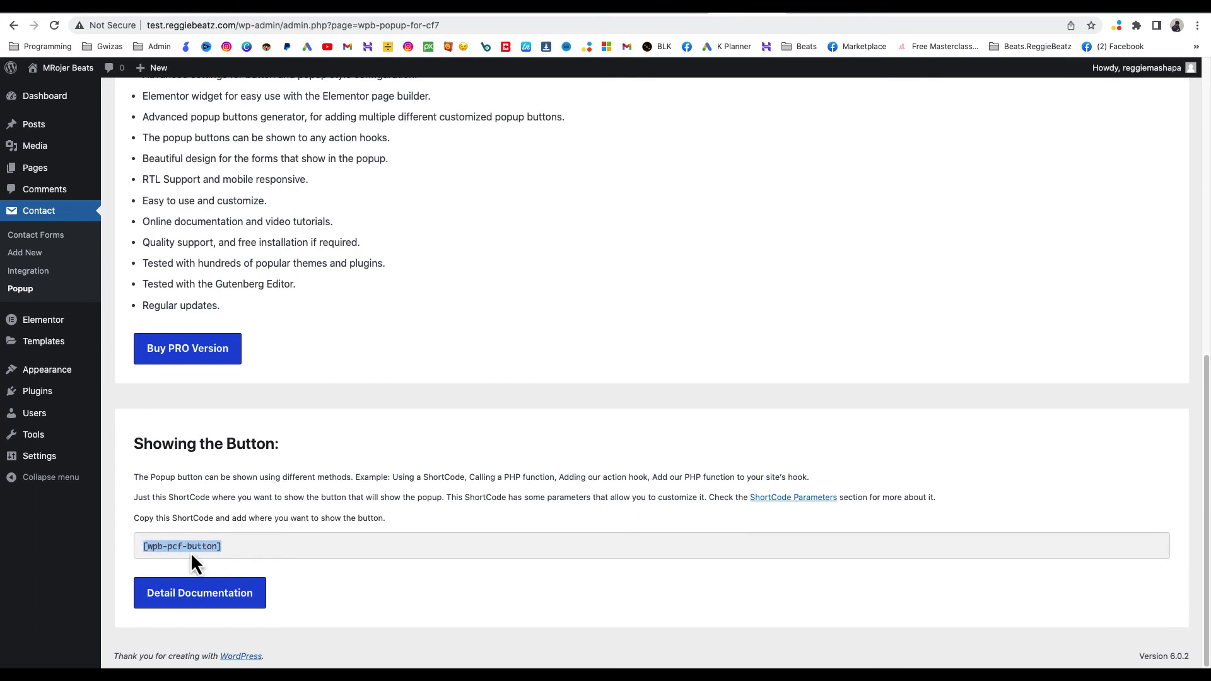
{"action": "right_click", "coordinate": [210, 550]}
{"action": "key", "text": "Escape"}
In the Elementor editor, replace the HTML code under the Recording service with [wpb-pcf-button]
{"action": "left_click", "coordinate": [810, 21]}
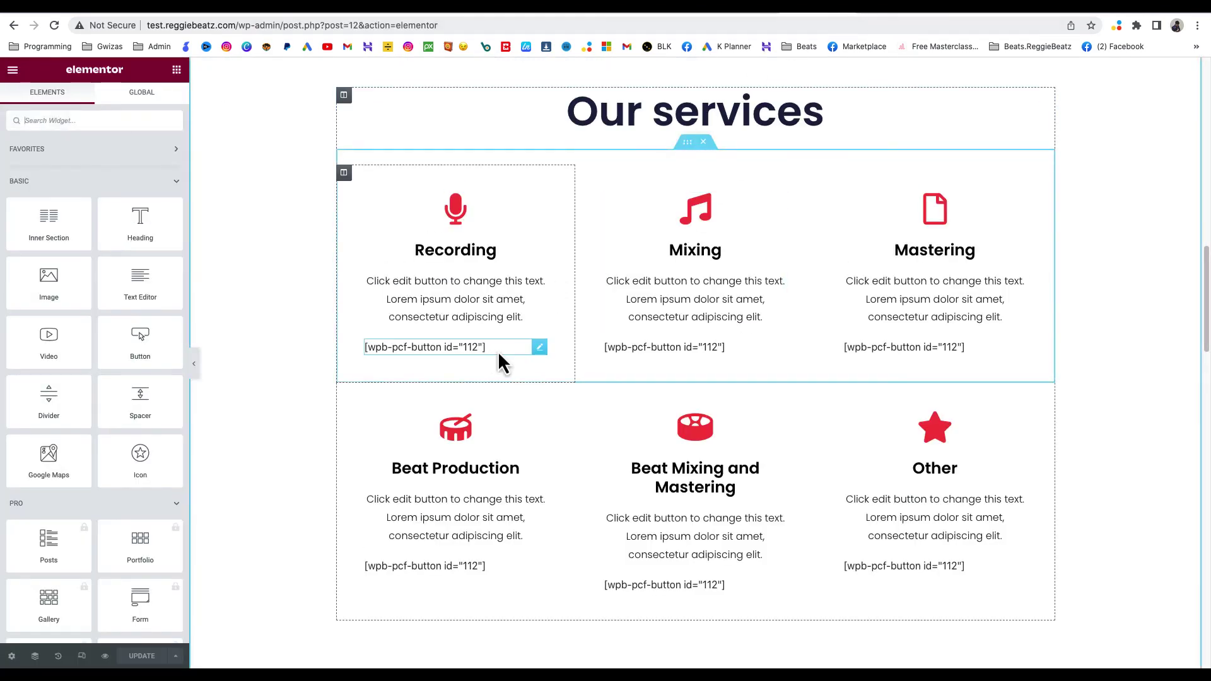
{"action": "left_click", "coordinate": [539, 349]}
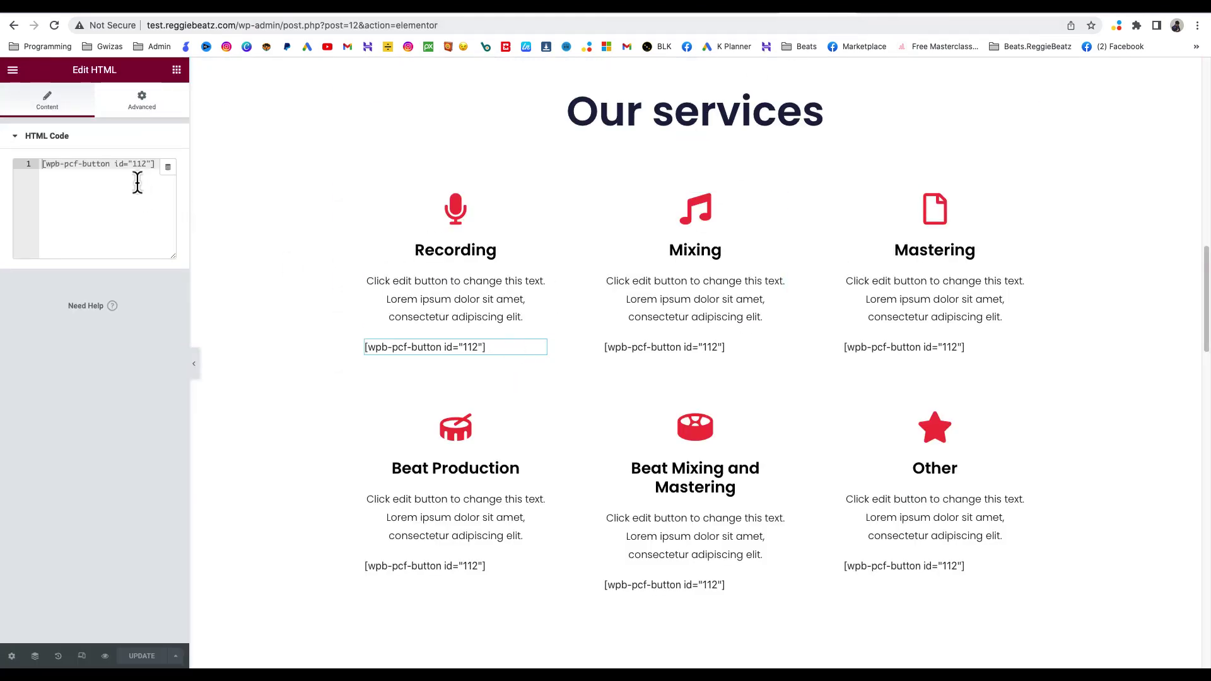
{"action": "scroll", "coordinate": [400, 306], "scroll_direction": "down", "scroll_amount": 3}
{"action": "scroll", "coordinate": [442, 309], "scroll_direction": "up", "scroll_amount": 15}
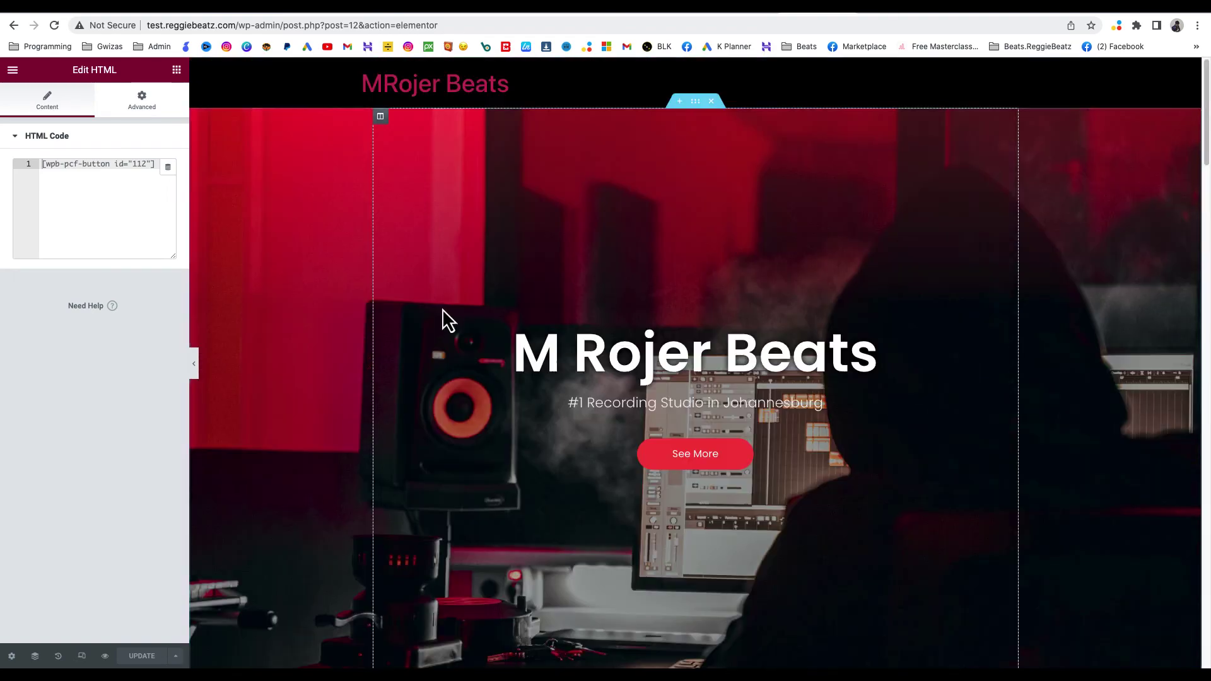
{"action": "scroll", "coordinate": [540, 317], "scroll_direction": "down", "scroll_amount": 15}
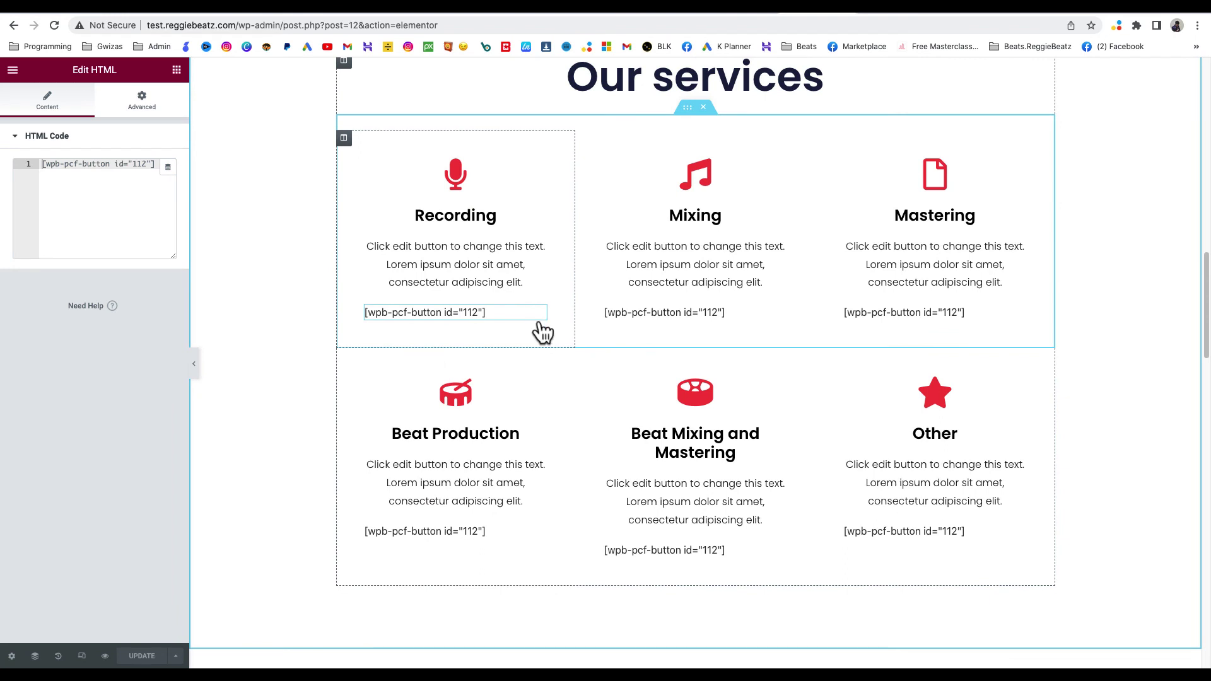
{"action": "triple_click", "coordinate": [138, 177]}
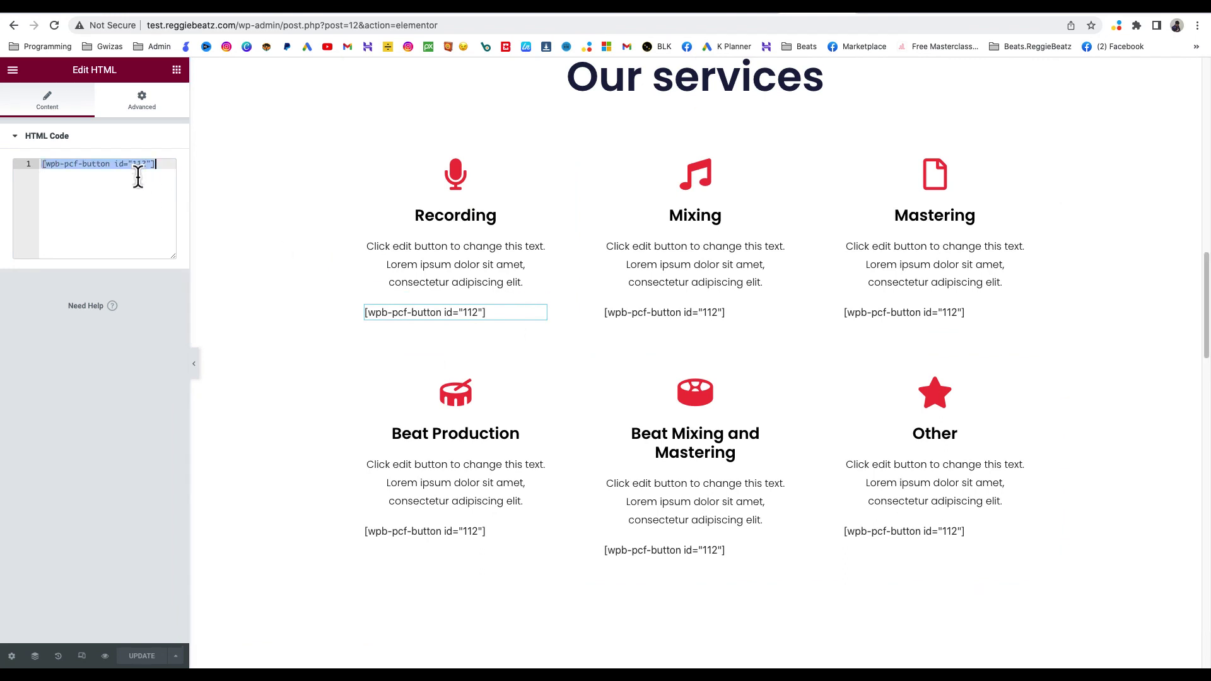
{"action": "type", "text": "[wpb-pcf-button]"}
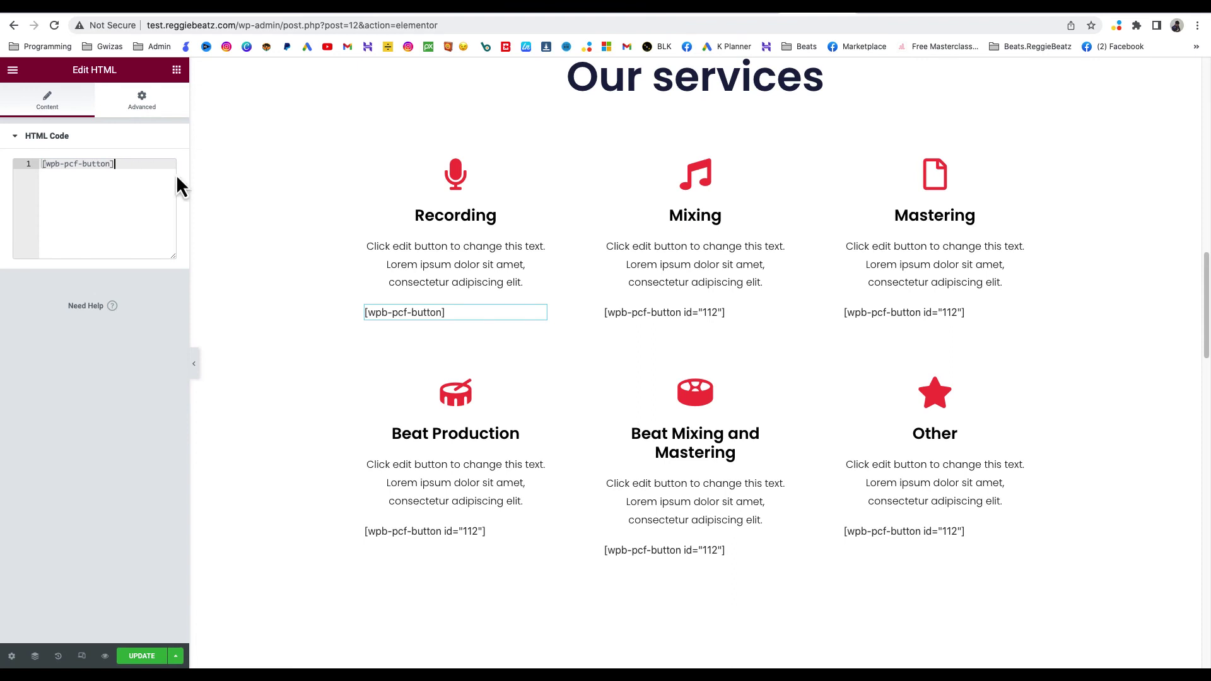
{"action": "key", "text": "super+z"}
Replace the HTML code under the Mixing and Mastering services with [wpb-pcf-button]
{"action": "left_click", "coordinate": [779, 313]}
{"action": "triple_click", "coordinate": [110, 175]}
{"action": "type", "text": "[wpb-pcf-button]"}
{"action": "left_click", "coordinate": [1017, 316]}
{"action": "triple_click", "coordinate": [97, 178]}
{"action": "type", "text": "[wpb-pcf-button]"}
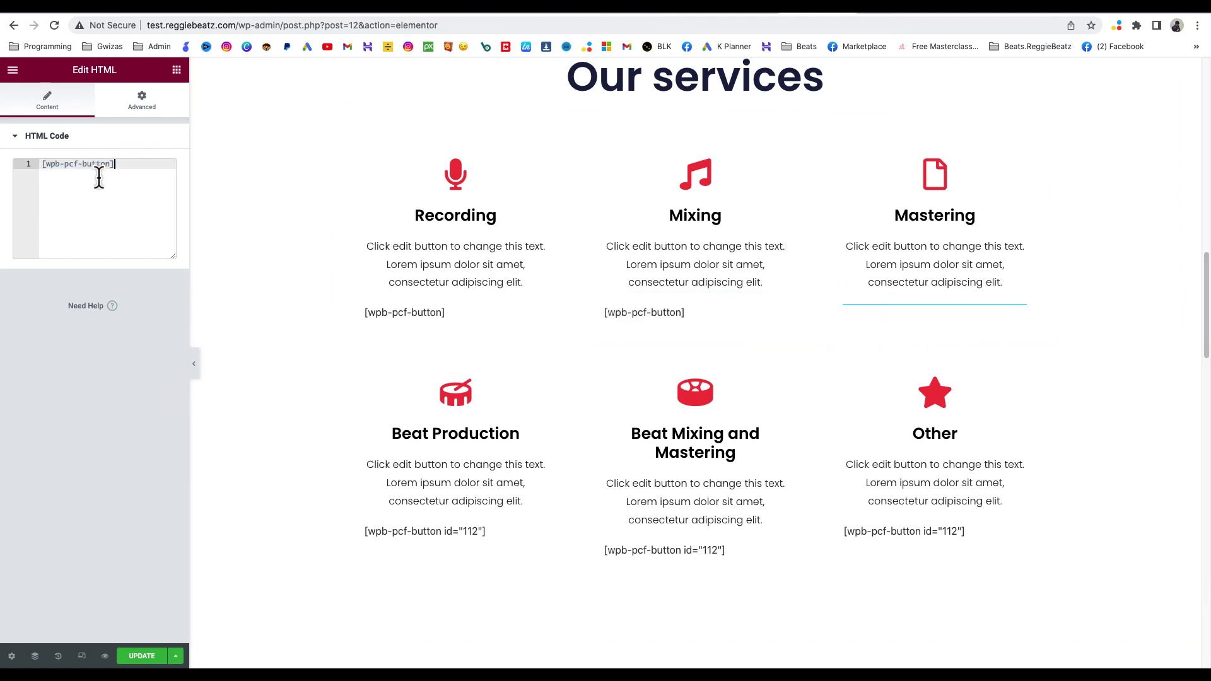
Replace the HTML code under Beat Production, Beat Mixing and Mastering, and Other with [wpb-pcf-button]
{"action": "left_click", "coordinate": [538, 533]}
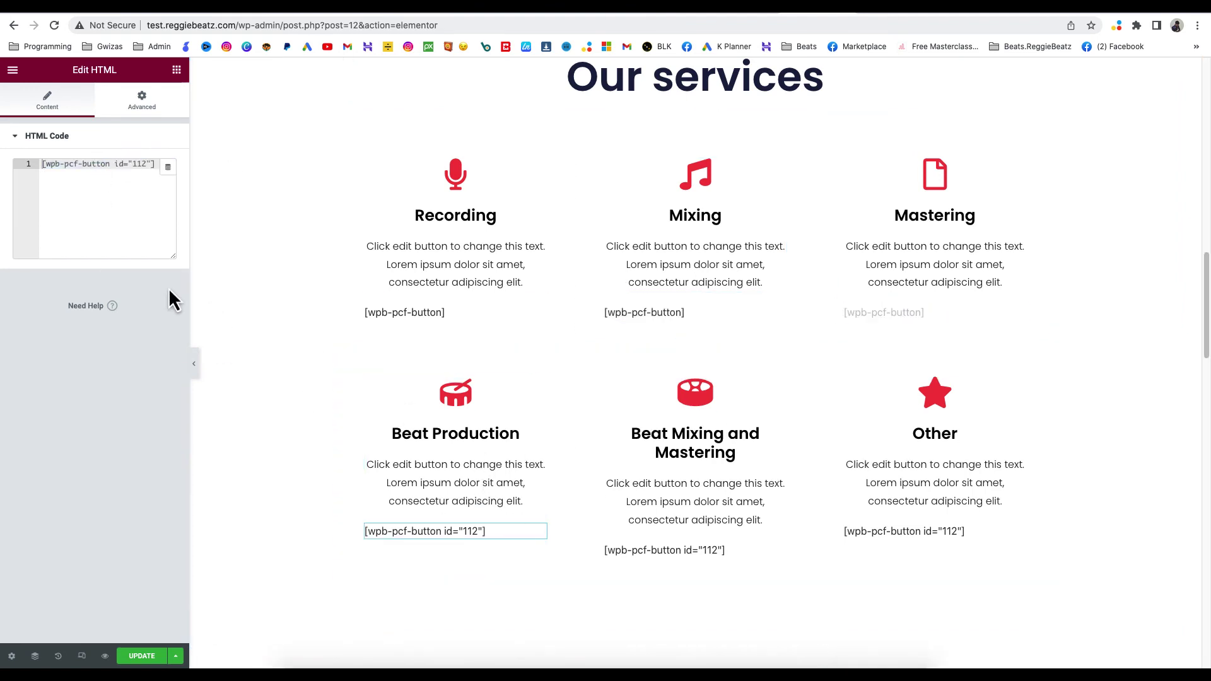
{"action": "triple_click", "coordinate": [121, 212]}
{"action": "type", "text": "[wpb-pcf-button]"}
{"action": "left_click", "coordinate": [777, 550]}
{"action": "triple_click", "coordinate": [99, 187]}
{"action": "type", "text": "[wpb-pcf-button]"}
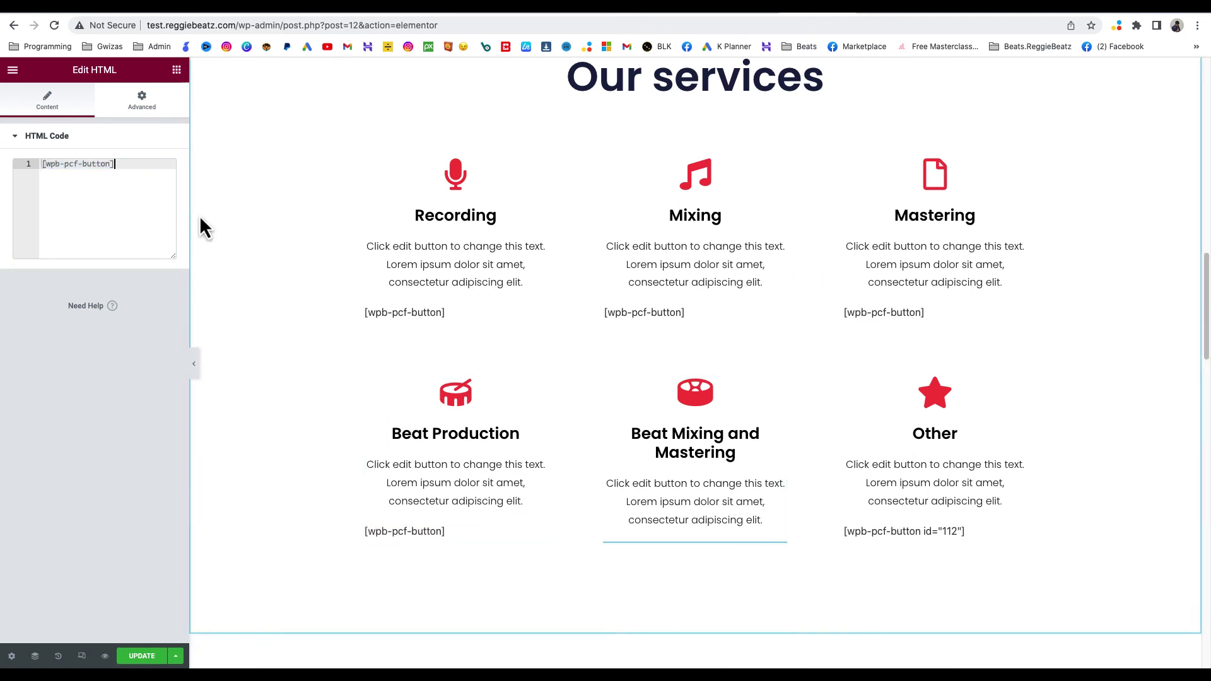
{"action": "left_click", "coordinate": [1018, 532]}
{"action": "triple_click", "coordinate": [109, 191]}
{"action": "type", "text": "[wpb-pcf-button]"}
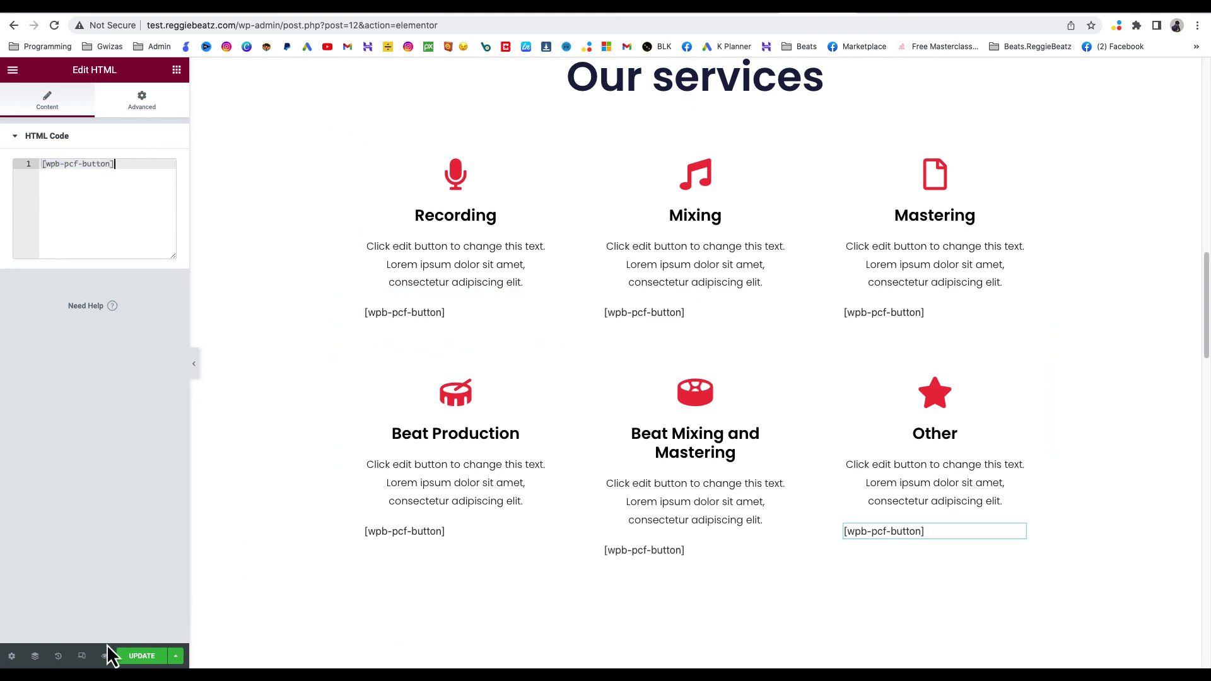
Update the homepage and preview the popup buttons in its Our services section
{"action": "left_click", "coordinate": [121, 659]}
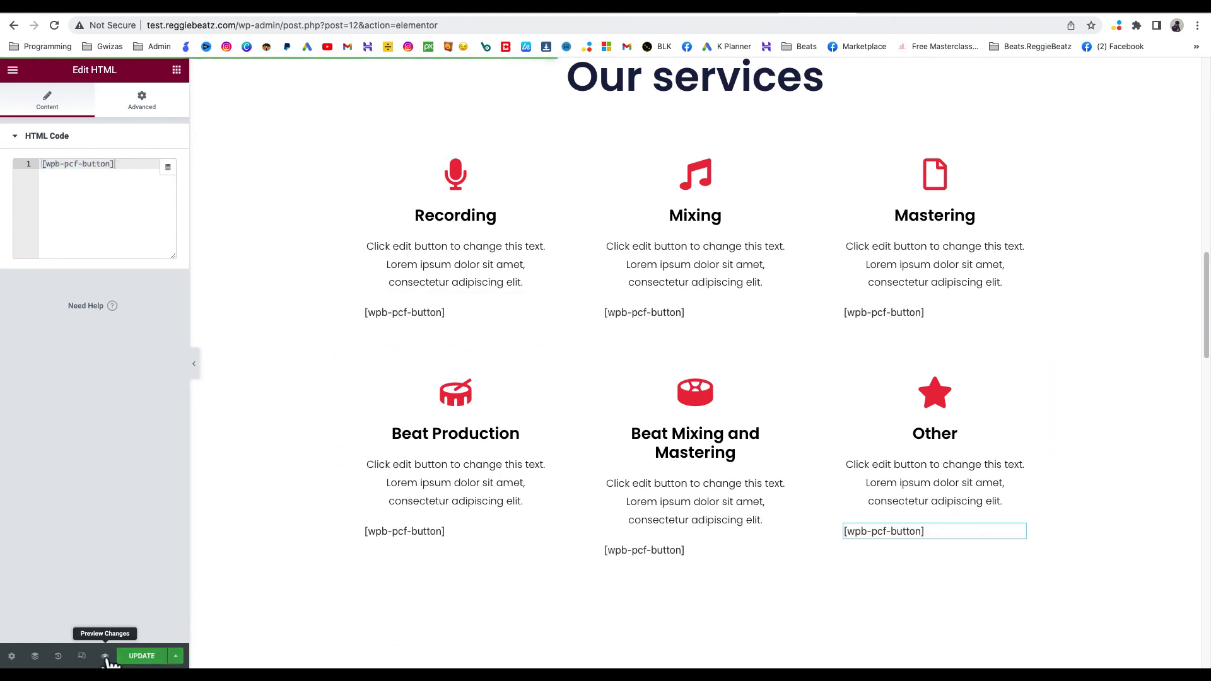
{"action": "left_click", "coordinate": [105, 657]}
{"action": "scroll", "coordinate": [720, 342], "scroll_direction": "down", "scroll_amount": 5}
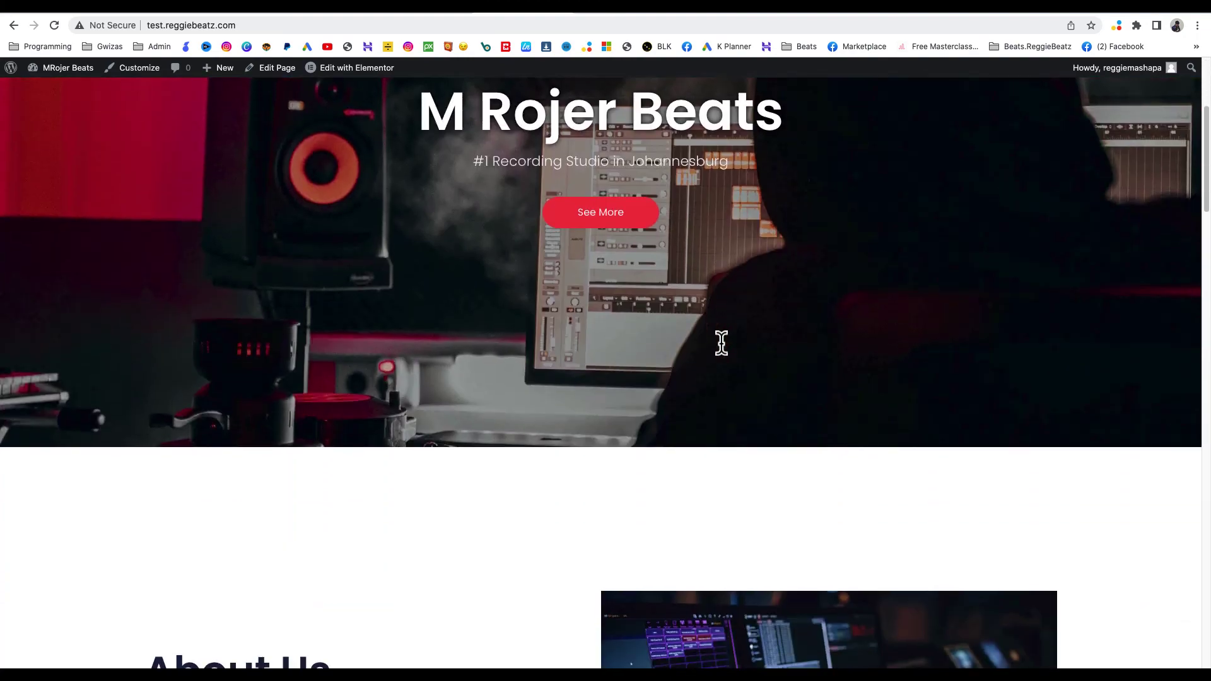
{"action": "scroll", "coordinate": [720, 342], "scroll_direction": "down", "scroll_amount": 10}
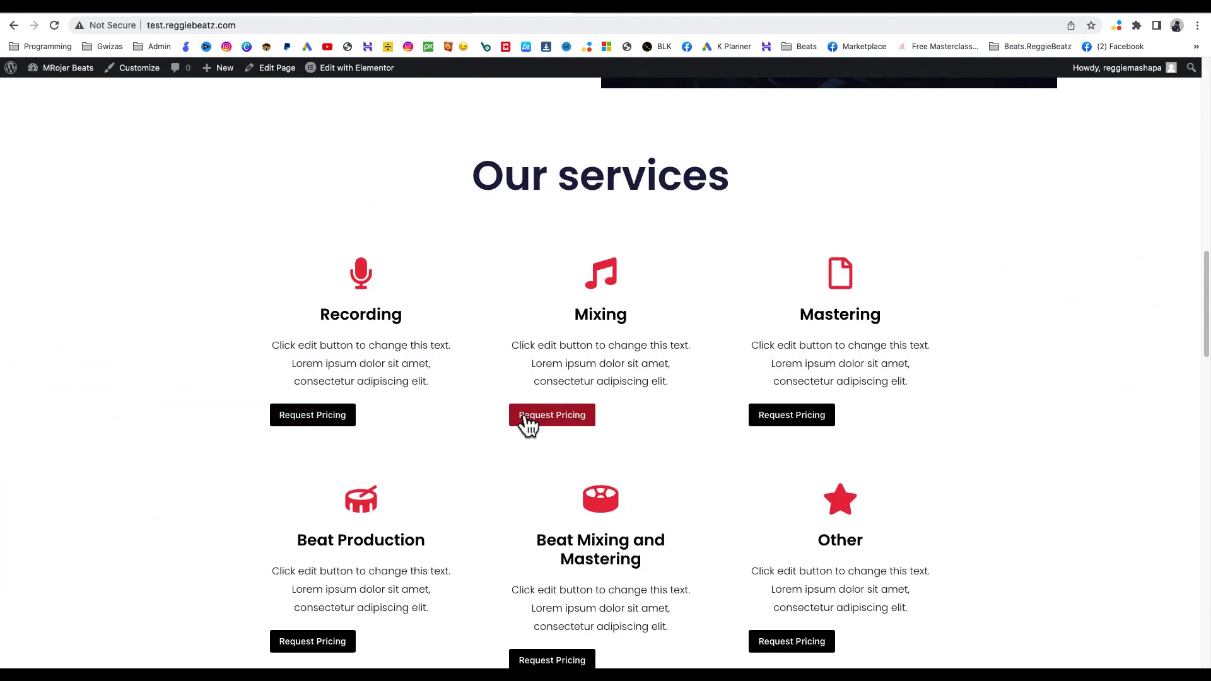
{"action": "scroll", "coordinate": [616, 441], "scroll_direction": "down", "scroll_amount": 1}
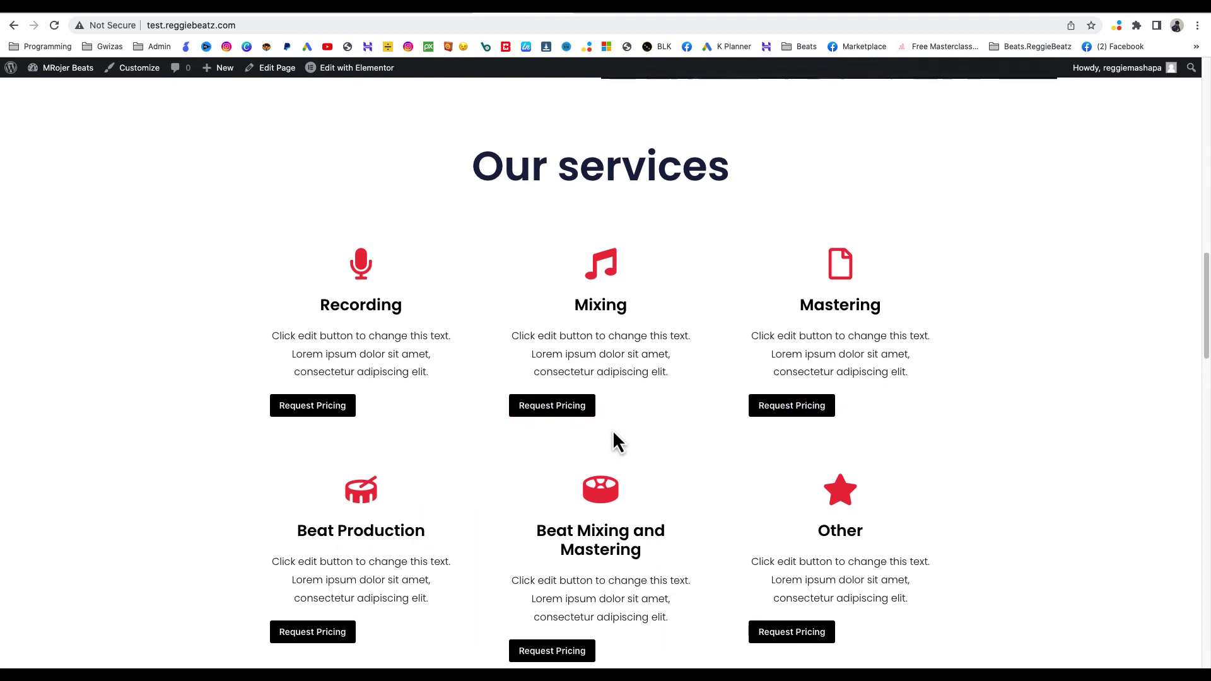
In Additional CSS, add a .wpb-pcf-btn.wpb-pcf-btn-small rule with padding 9px 14px 10px, font-size 14px, line-height normal and margin-left 73px, and preview the services buttons
{"action": "scroll", "coordinate": [613, 432], "scroll_direction": "down", "scroll_amount": 1}
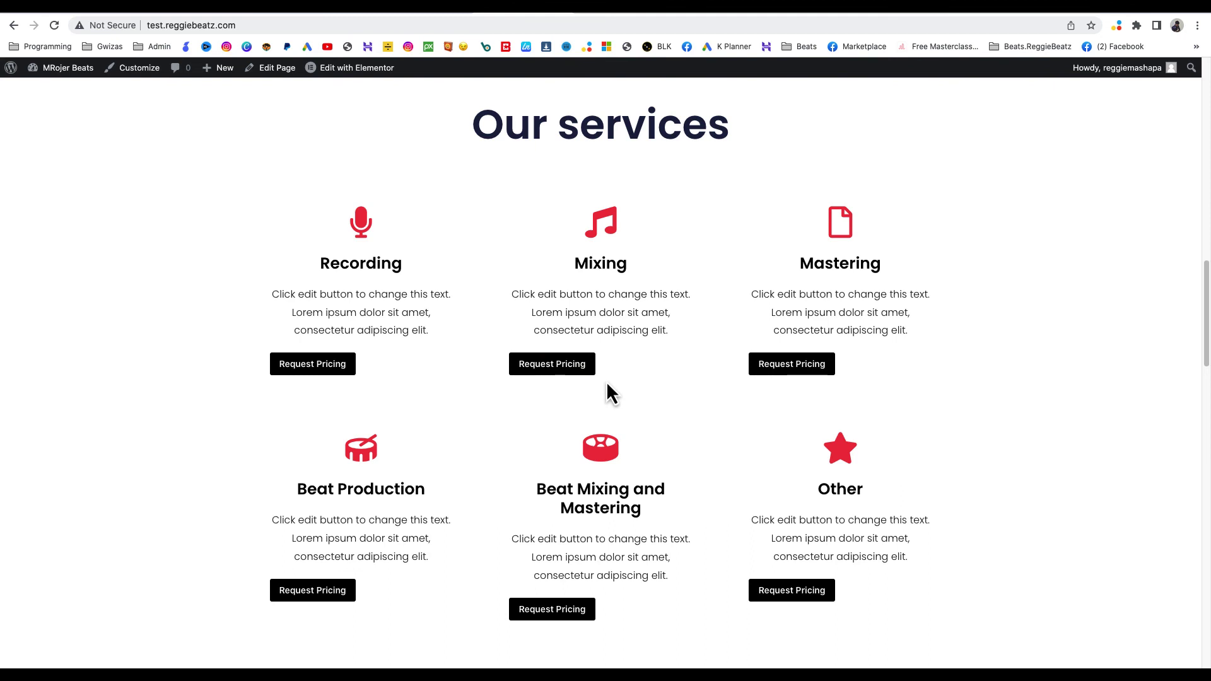
{"action": "left_click", "coordinate": [134, 77]}
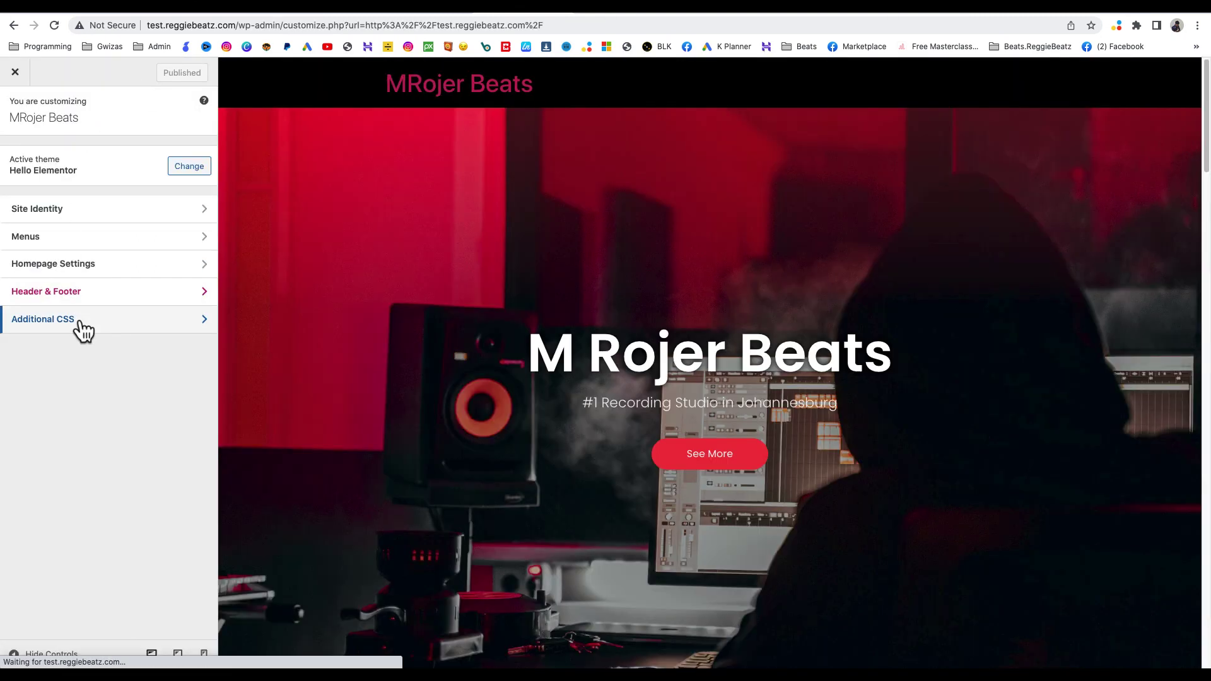
{"action": "left_click", "coordinate": [82, 329]}
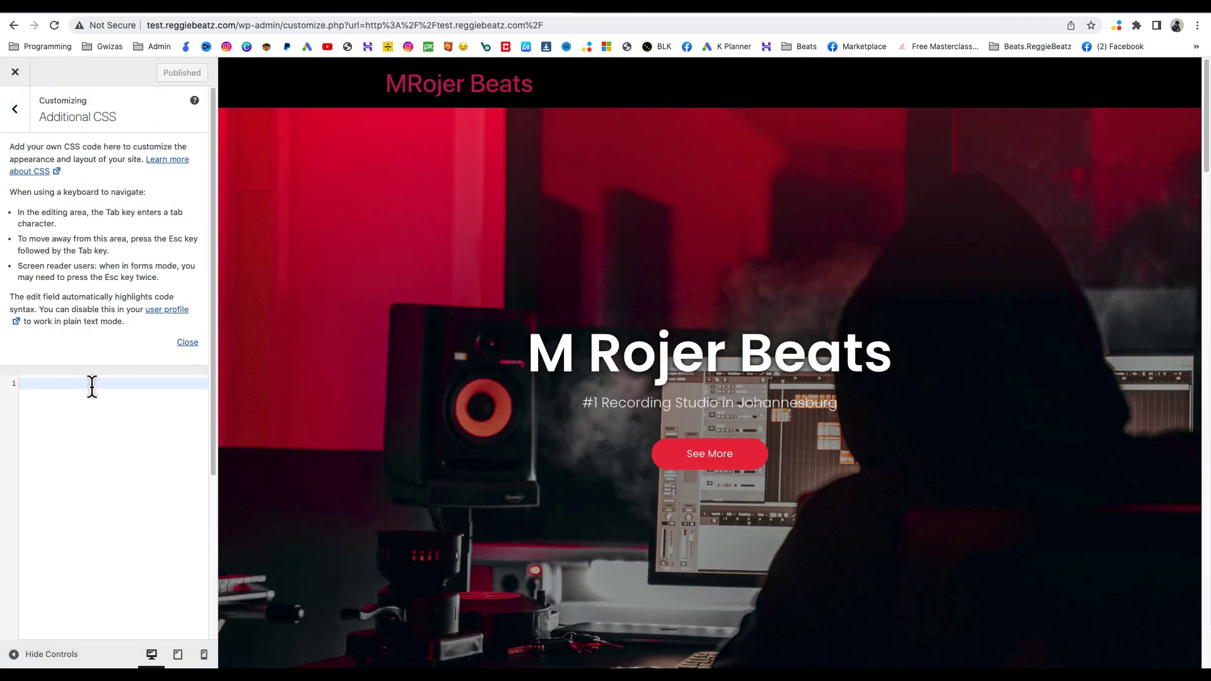
{"action": "type", "text": ".wpb-pcf-btn.wpb-pcf-btn-small {     padding: 9px 14px 10px;     font-size: 14px;     line-height: normal;     margin-left:73px; }"}
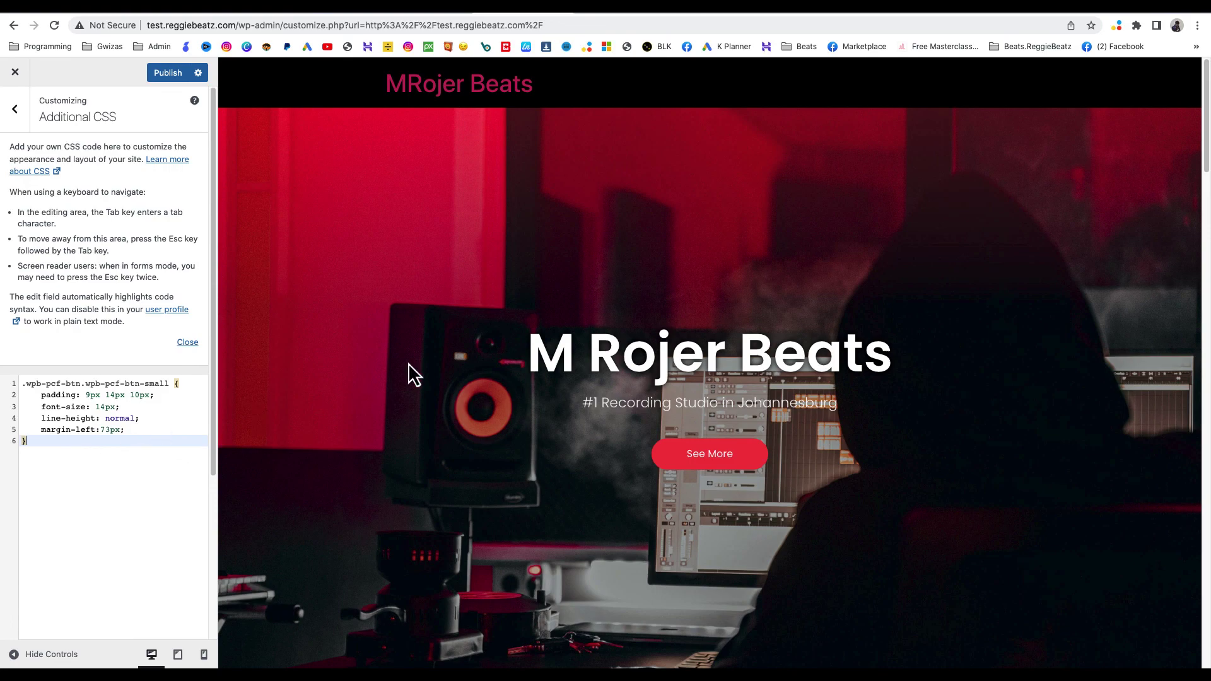
{"action": "scroll", "coordinate": [409, 364], "scroll_direction": "down", "scroll_amount": 15}
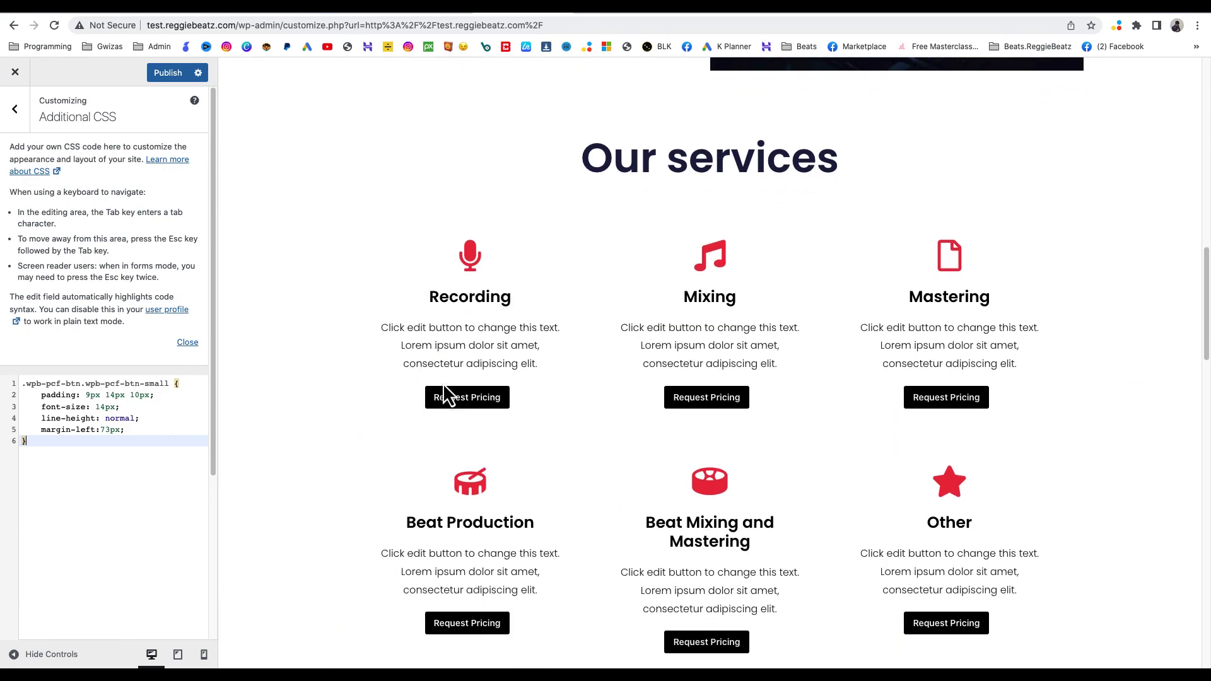
Fine-tune the popup button rule's margin-left to 74px, then publish the CSS and return to the live homepage
{"action": "left_click", "coordinate": [108, 430]}
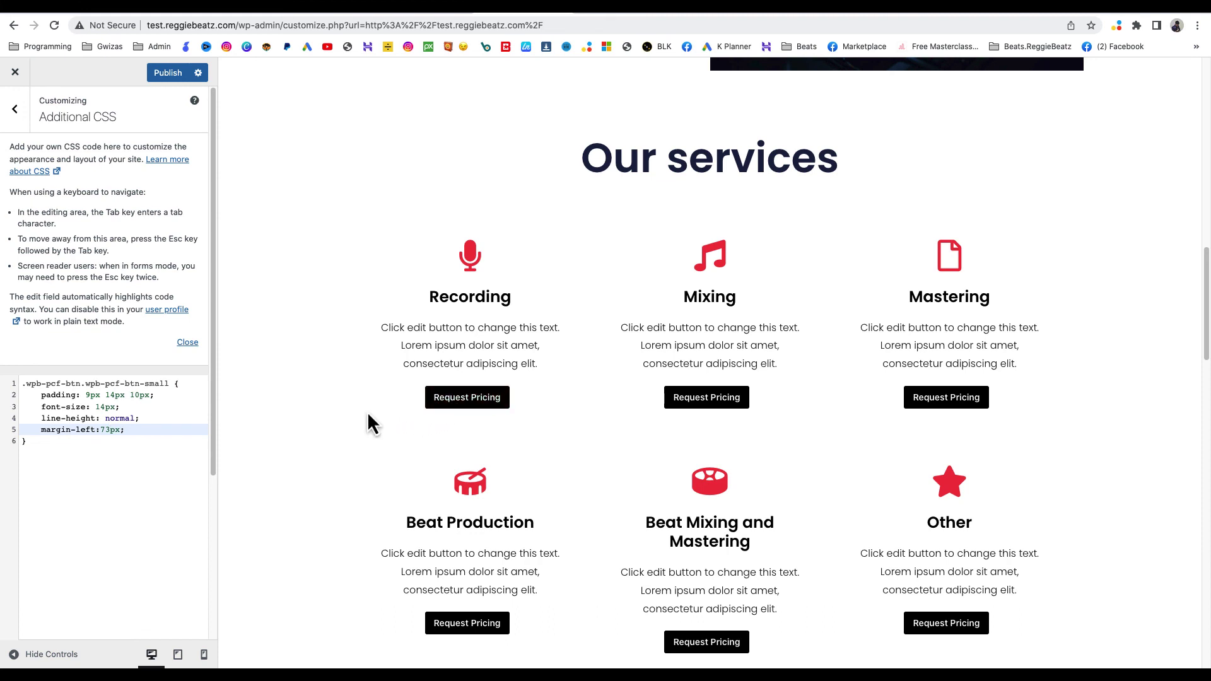
{"action": "key", "text": "BackSpace"}
{"action": "type", "text": "7"}
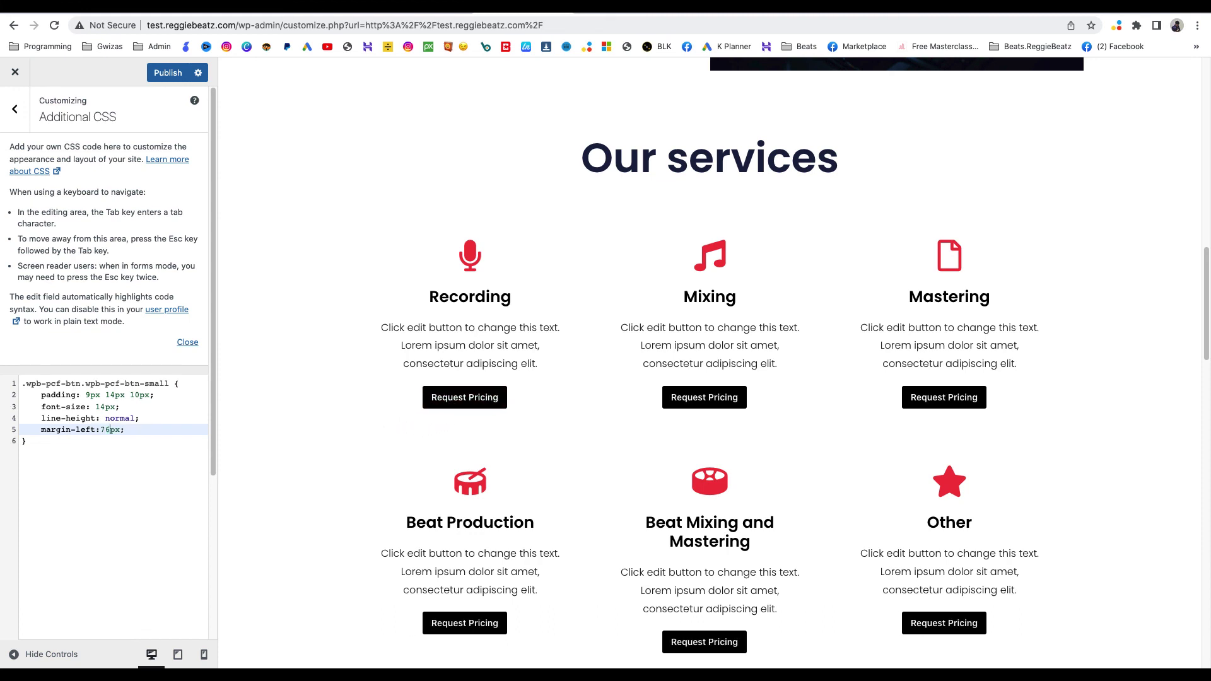
{"action": "key", "text": "BackSpace"}
{"action": "type", "text": "8"}
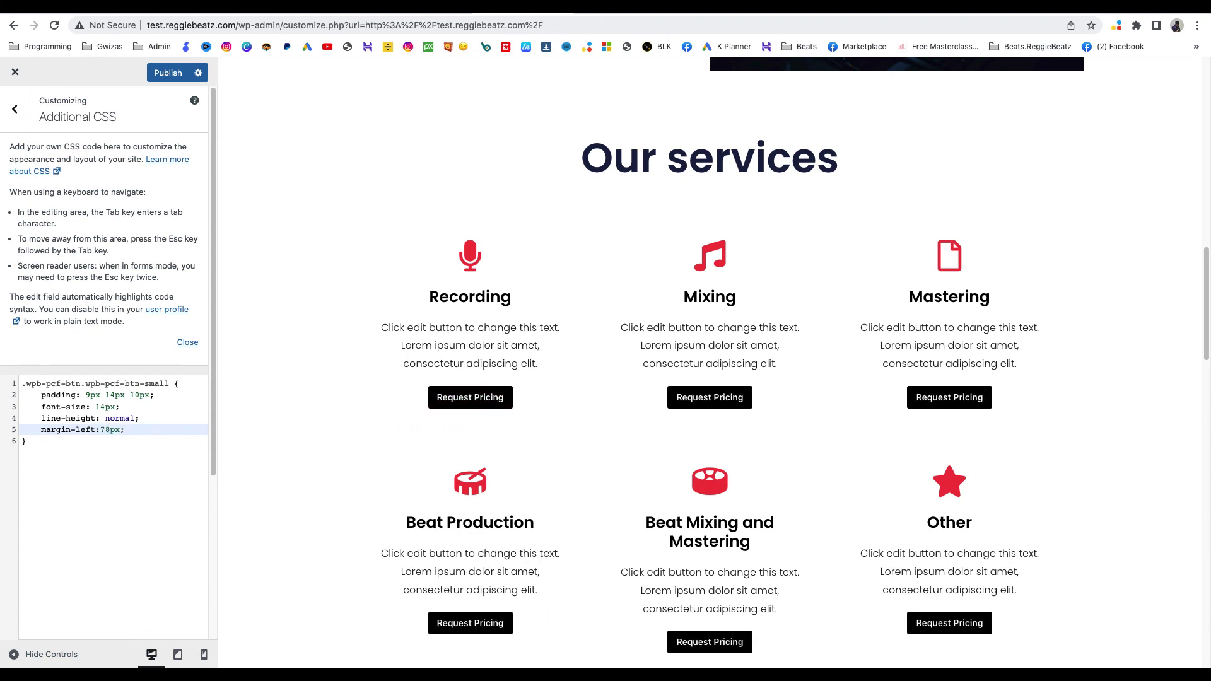
{"action": "key", "text": "BackSpace"}
{"action": "type", "text": "4"}
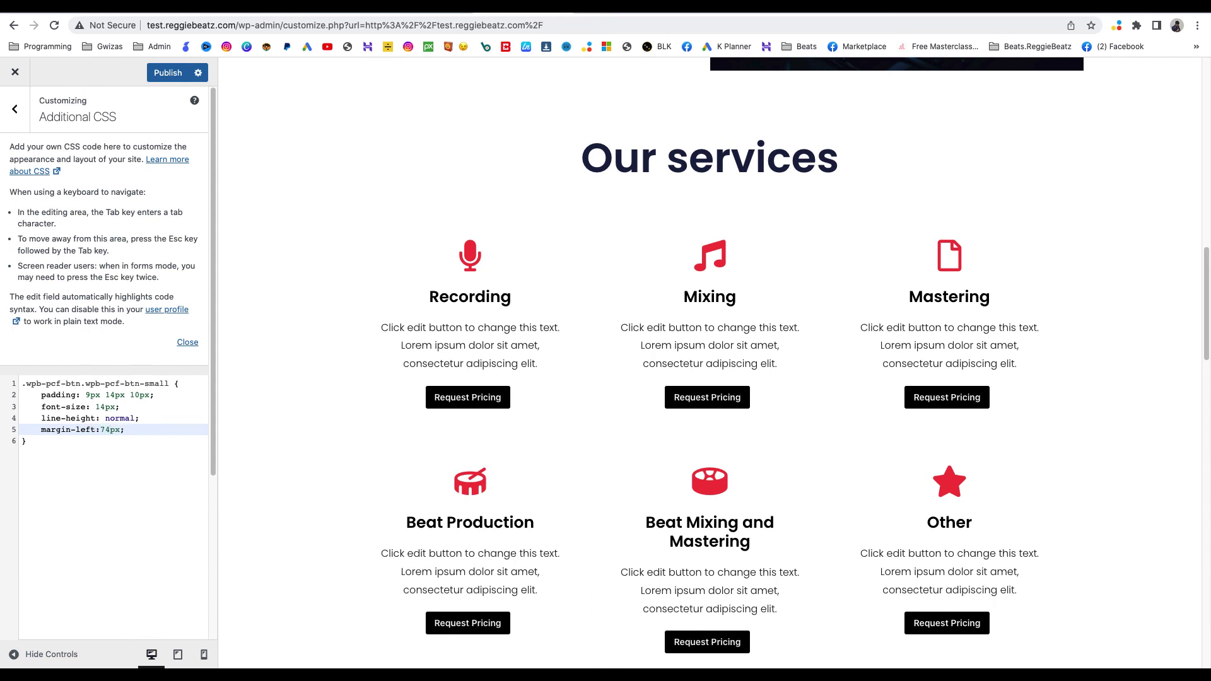
{"action": "left_click", "coordinate": [164, 78]}
{"action": "left_click", "coordinate": [15, 72]}
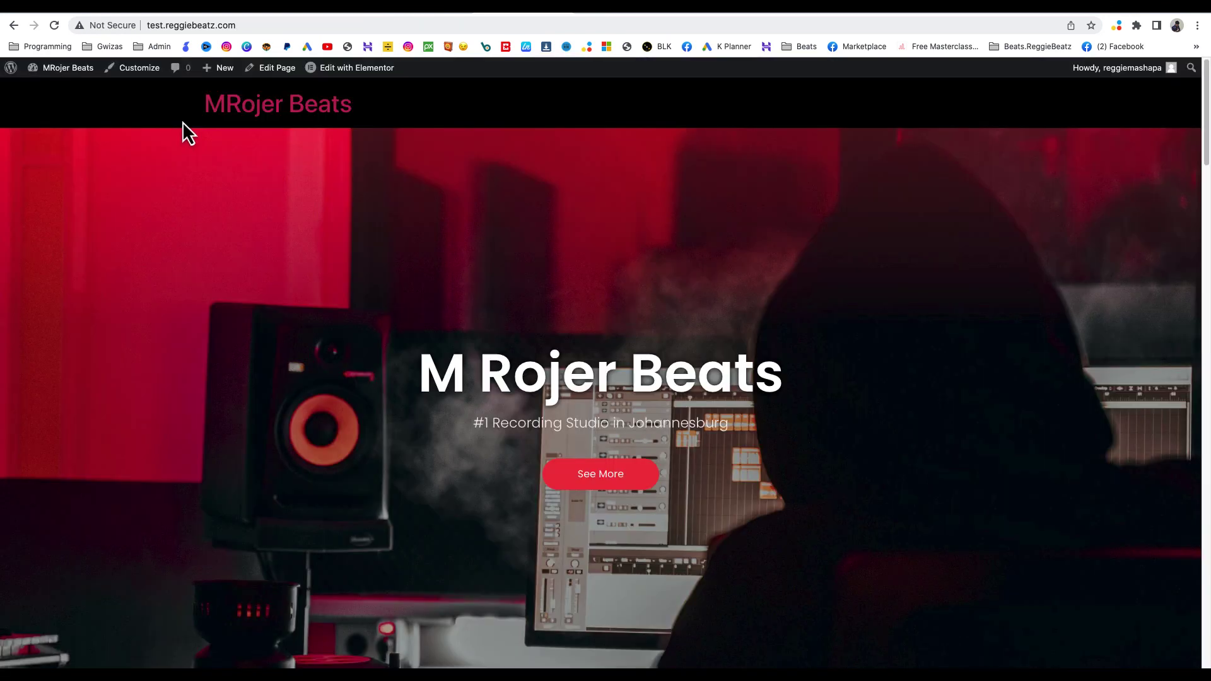